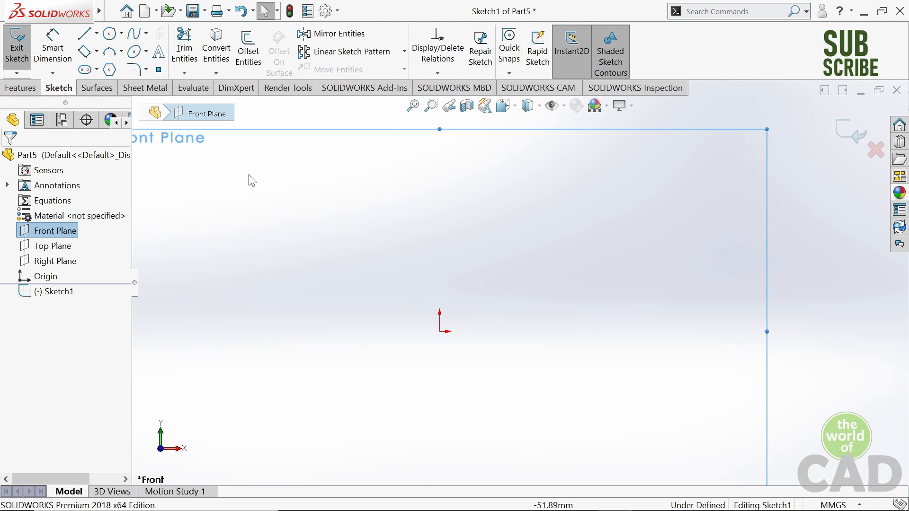
- Sketch connected lines from the origin for the base's left end and top edge, then the tall upright with a stepped outer side
click(84, 34)
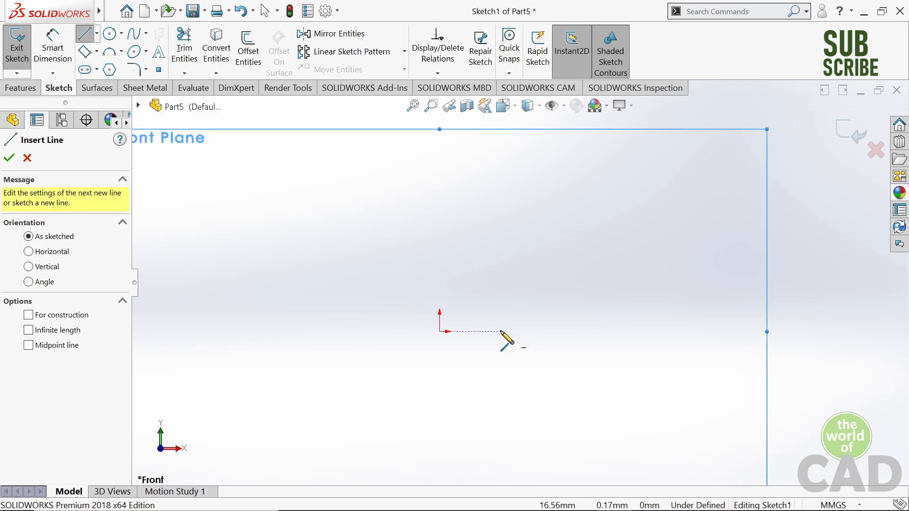
click(440, 331)
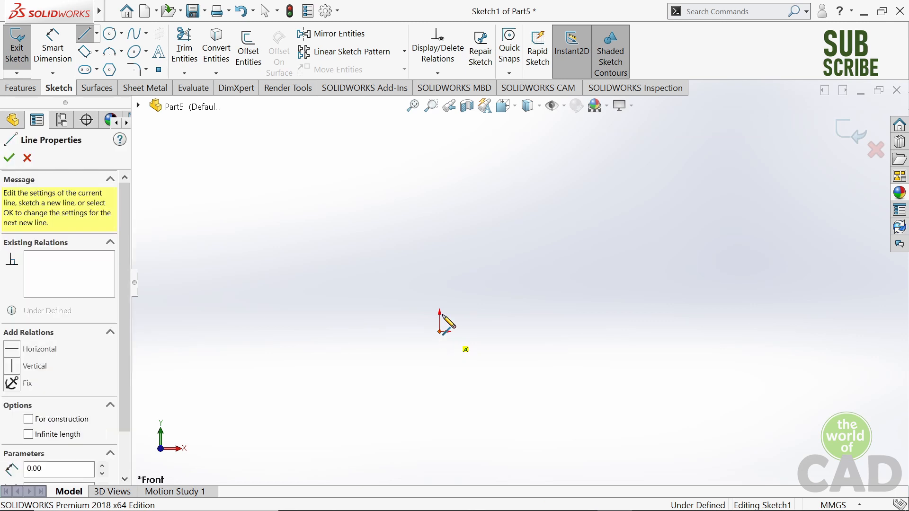
click(439, 311)
click(551, 311)
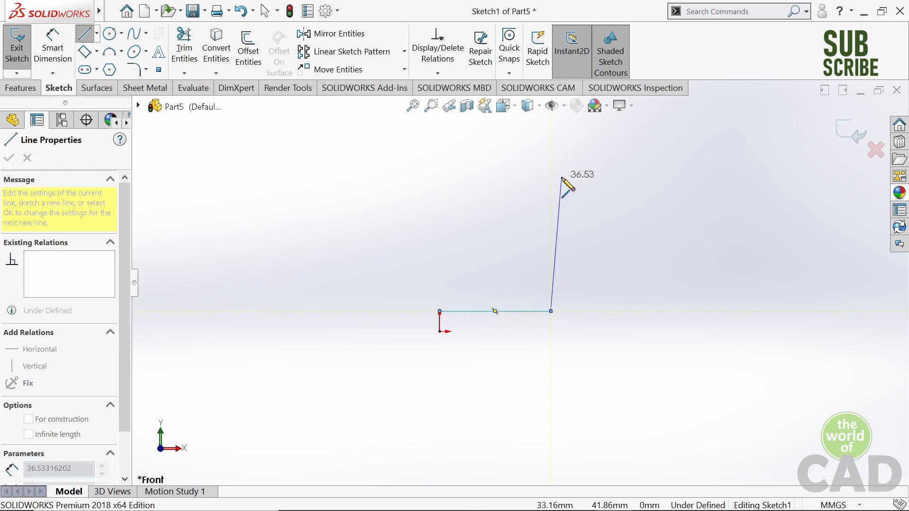
click(550, 165)
click(573, 165)
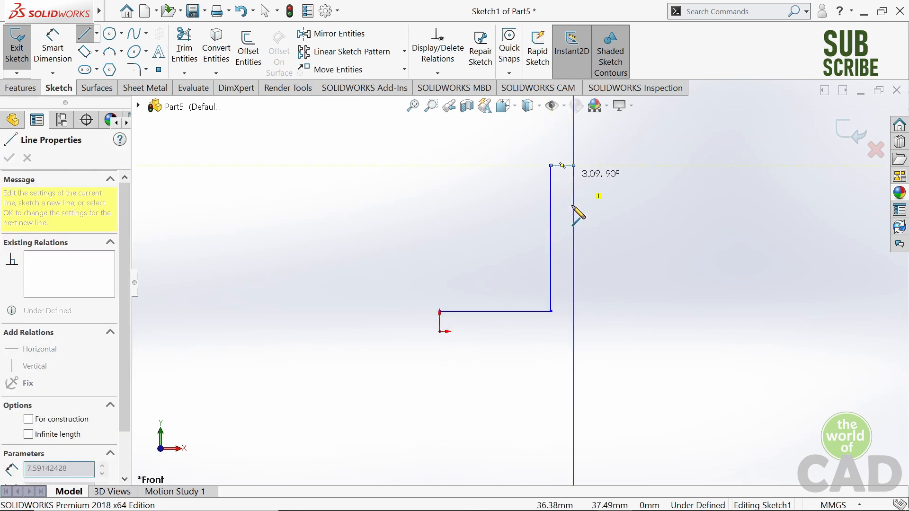
click(573, 279)
click(562, 280)
click(562, 332)
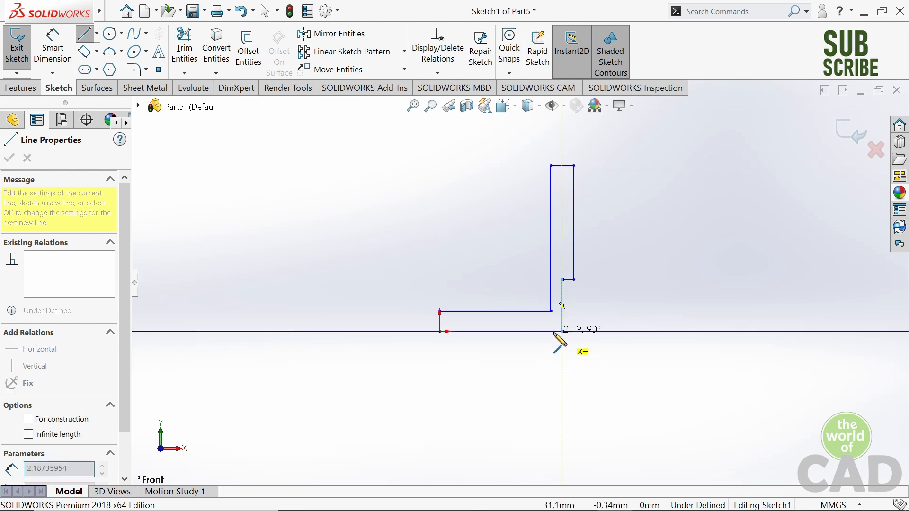
- Complete the profile along the base's underside with a small rectangular tab, closing it at the origin
click(524, 332)
click(525, 351)
click(502, 351)
click(503, 331)
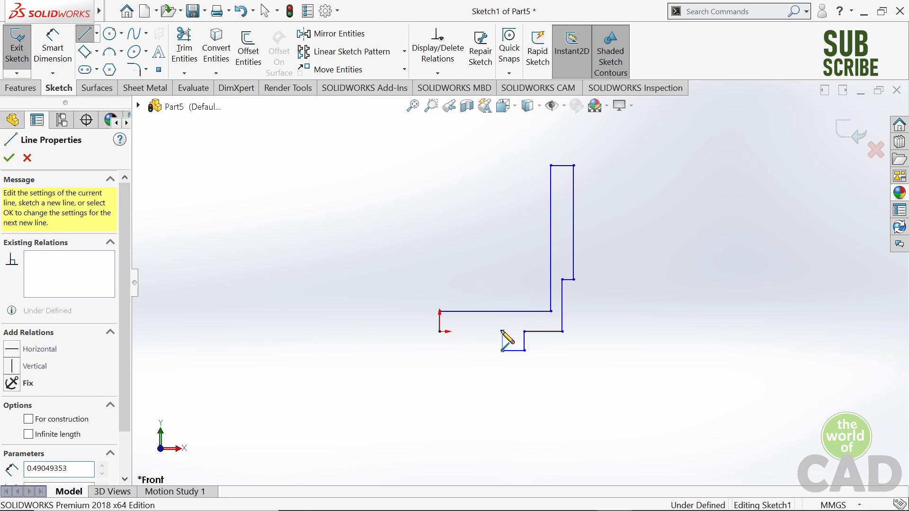
click(439, 331)
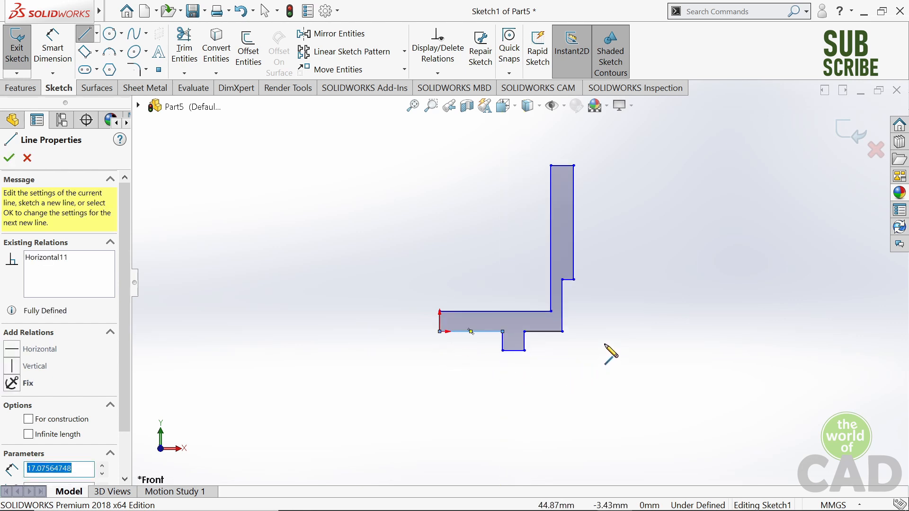
key(Escape)
- Make the two underside edges on either side of the small tab collinear
scroll(523, 267, down, 5)
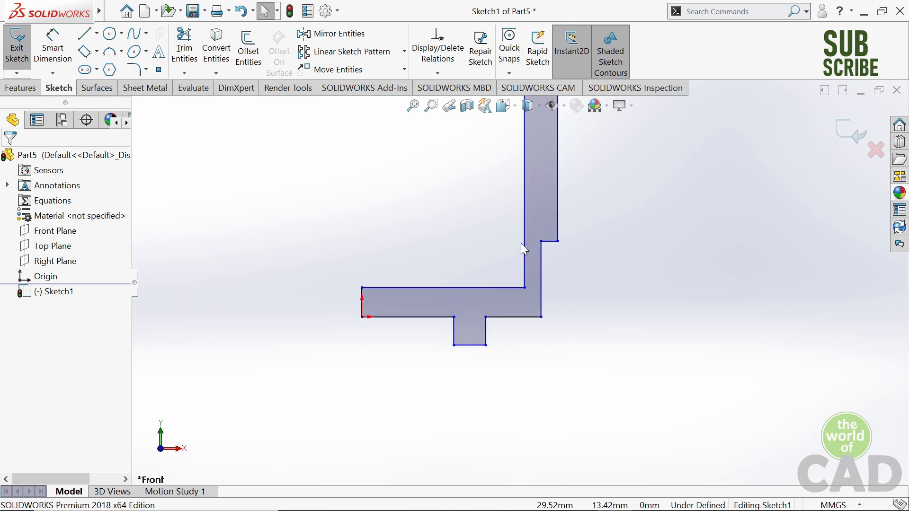
scroll(337, 343, down, 2)
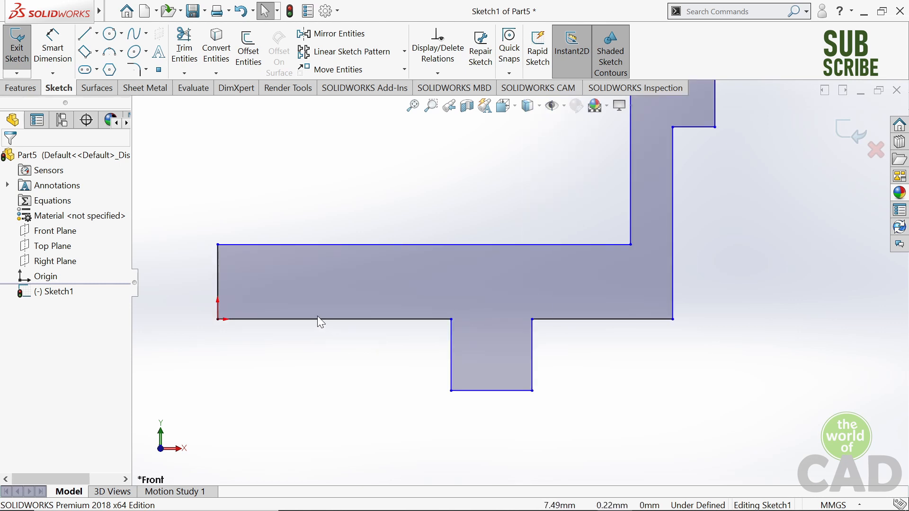
click(313, 319)
click(600, 320)
click(625, 362)
- Dimension the upright's outer vertical edge above the step to 76 mm
scroll(471, 290, up, 6)
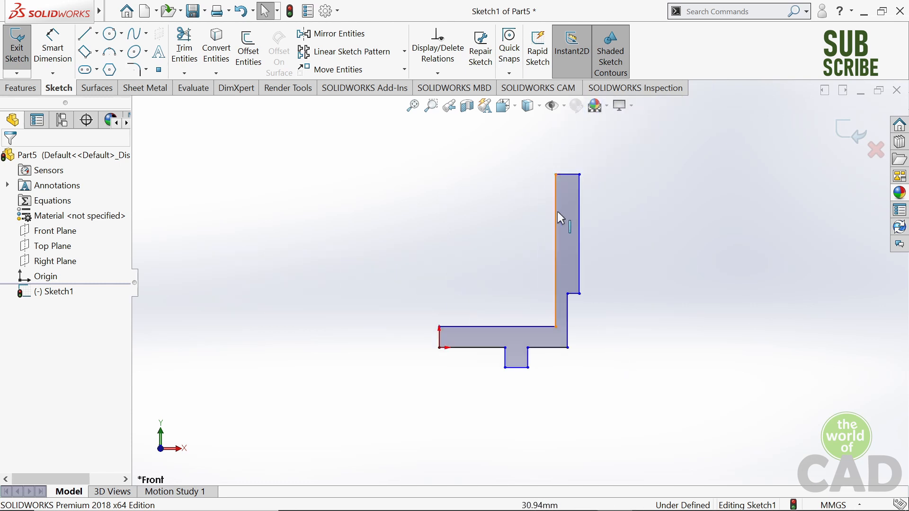
scroll(556, 215, down, 2)
click(53, 48)
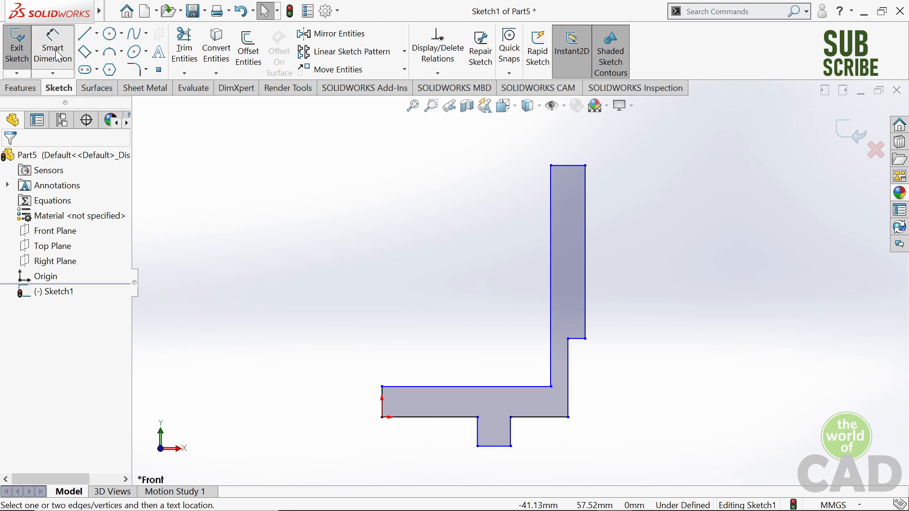
click(589, 272)
click(665, 254)
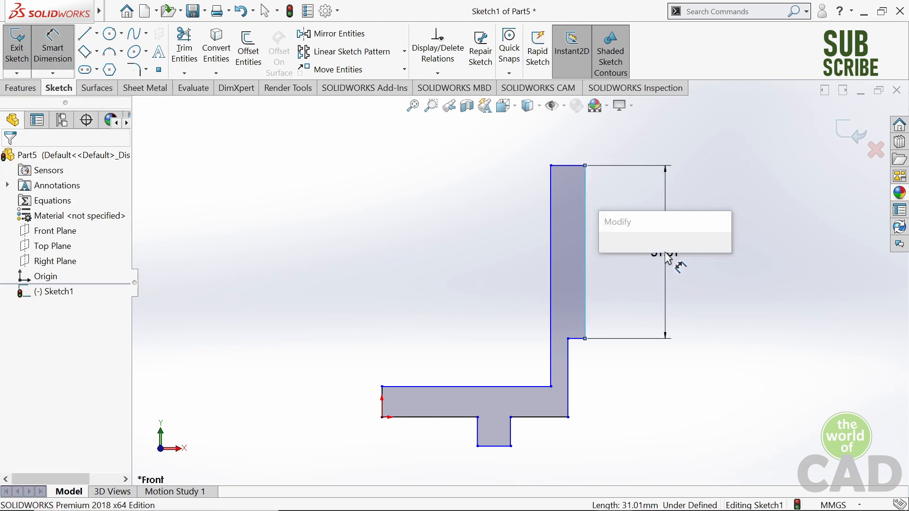
text(76)
key(Return)
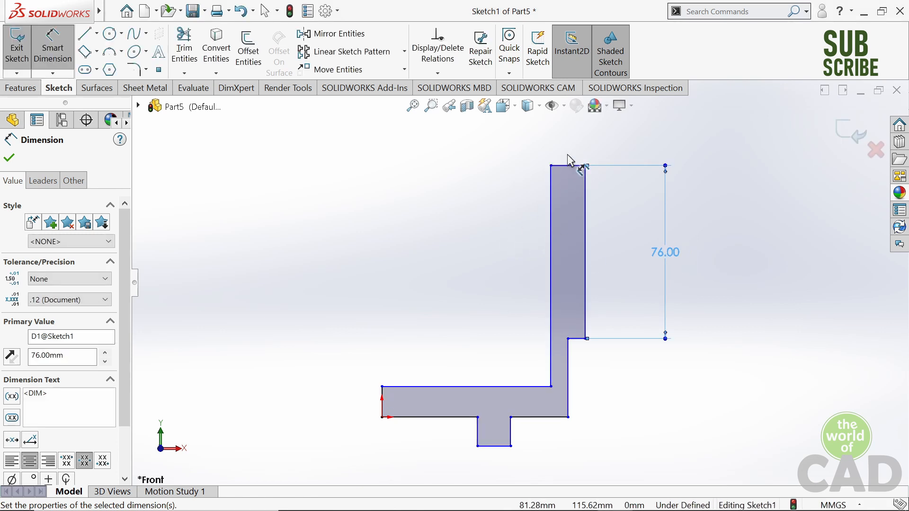
- Dimension the top edge of the upright to a width of 4 mm
click(556, 166)
click(480, 151)
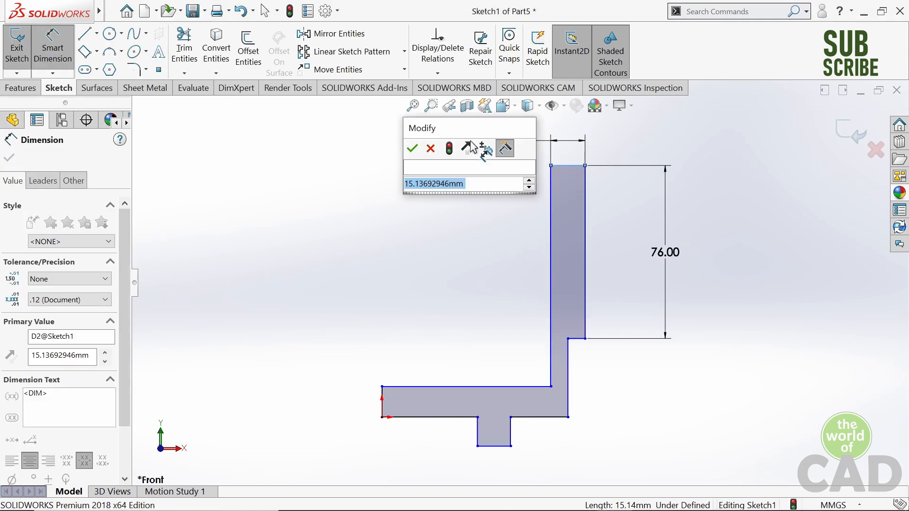
text(4)
key(Return)
- Dimension the base's thickness between its top and bottom edges to 4 mm
click(438, 387)
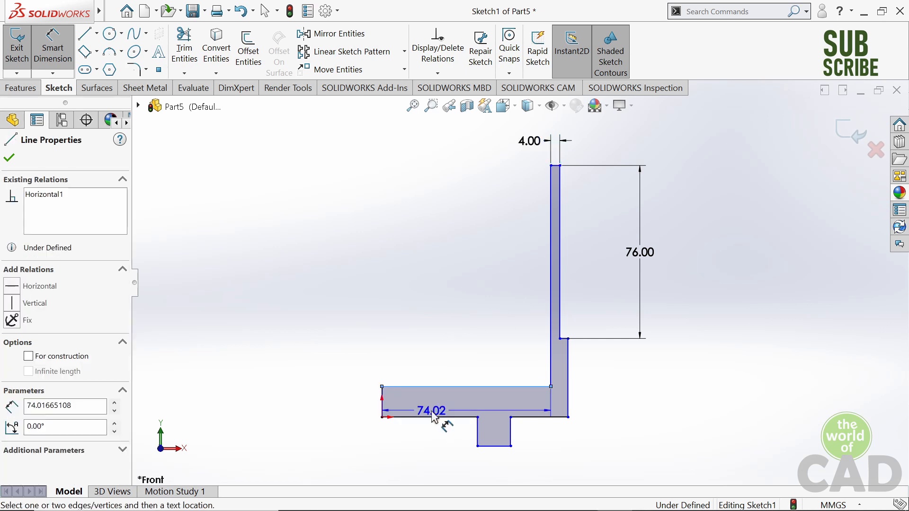
click(429, 417)
click(423, 314)
text(4)
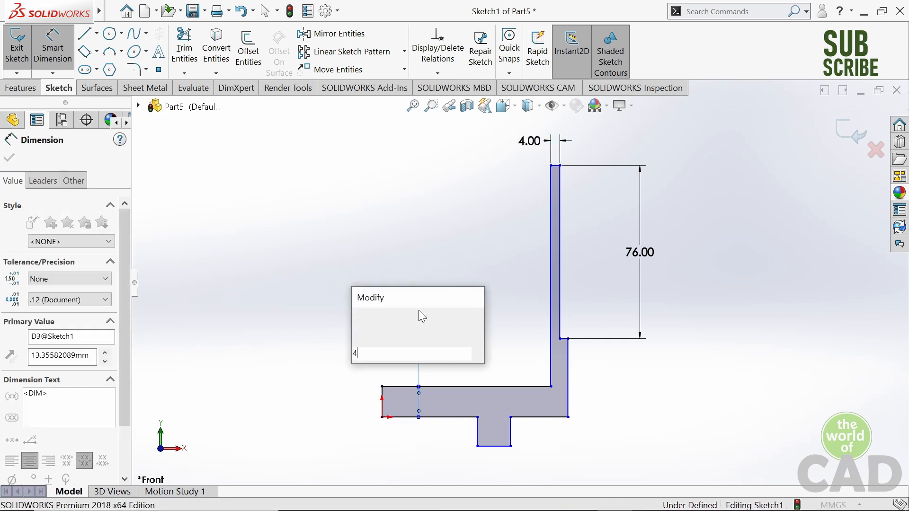
key(Return)
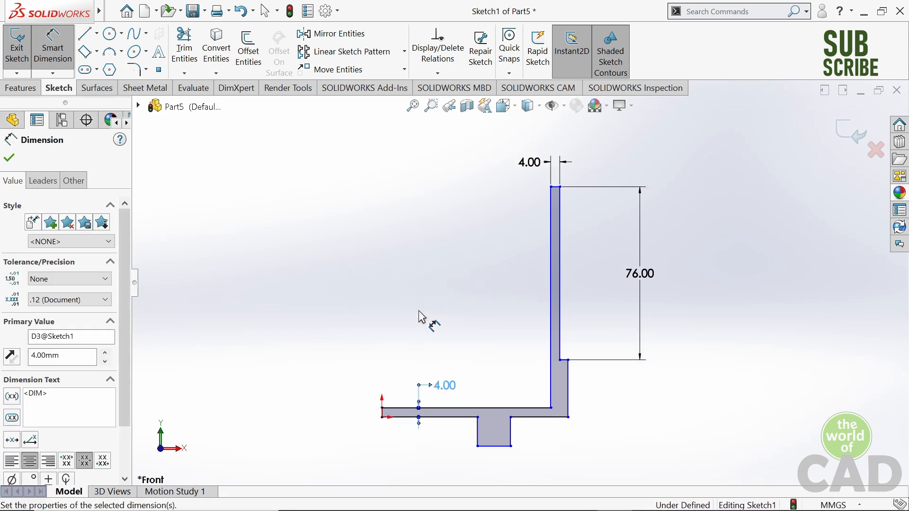
- Dimension the small tab under the base to 3 mm high and 6 mm wide
click(511, 438)
click(442, 466)
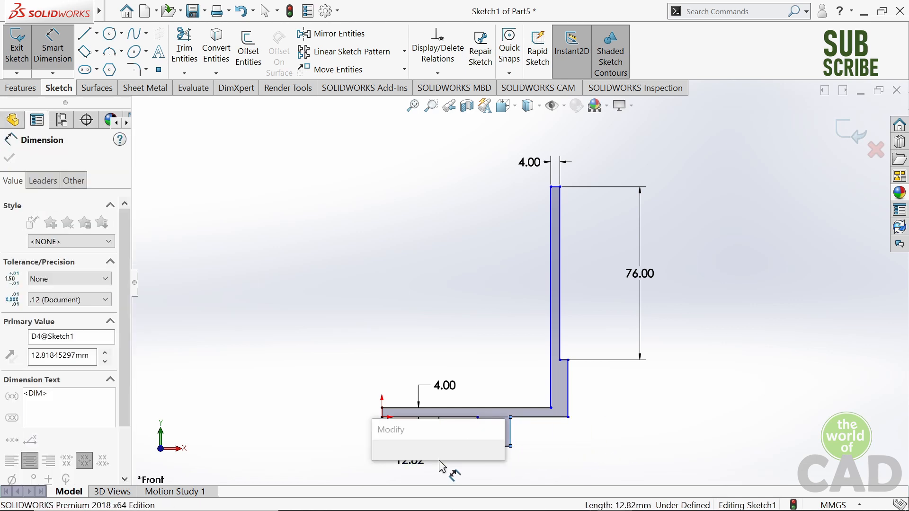
text(3)
key(Return)
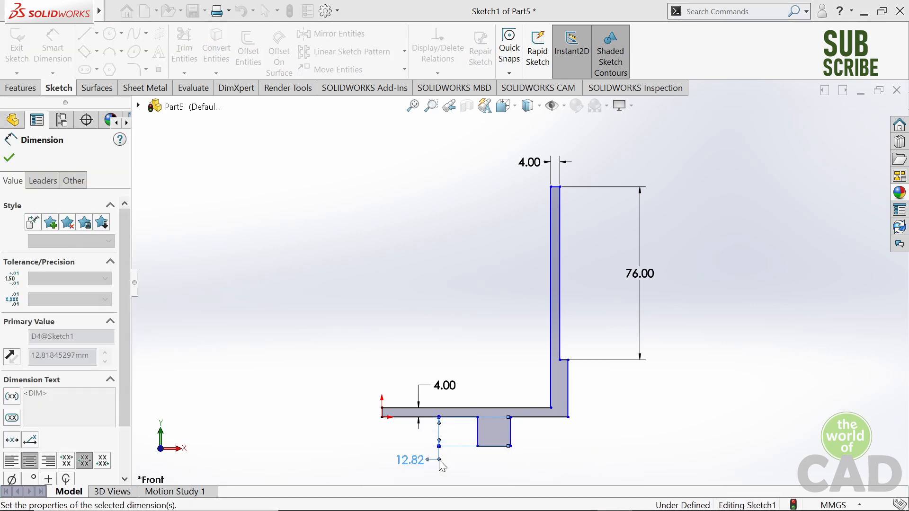
click(492, 424)
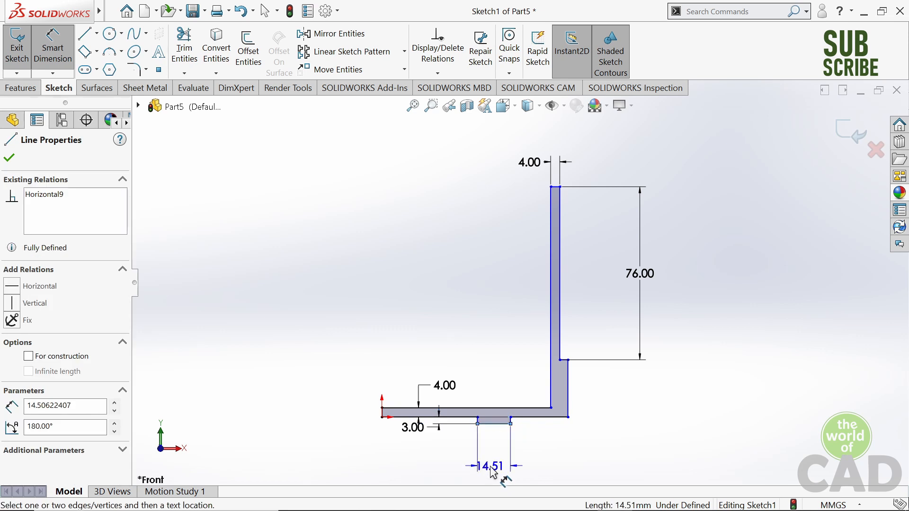
click(493, 476)
text(6)
key(Return)
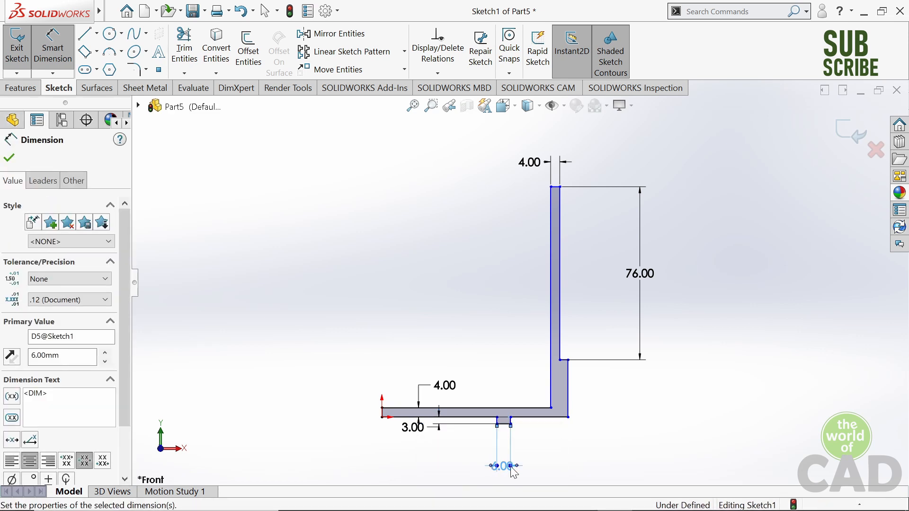
- Move the tab's width and height dimension texts clear of the profile
scroll(509, 461, up, 2)
scroll(509, 461, down, 3)
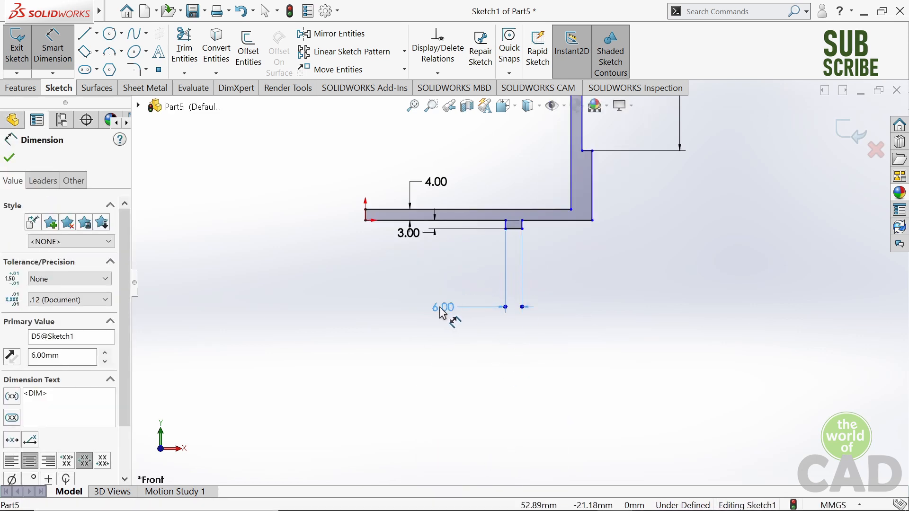
click(427, 296)
drag(397, 247, 262, 234)
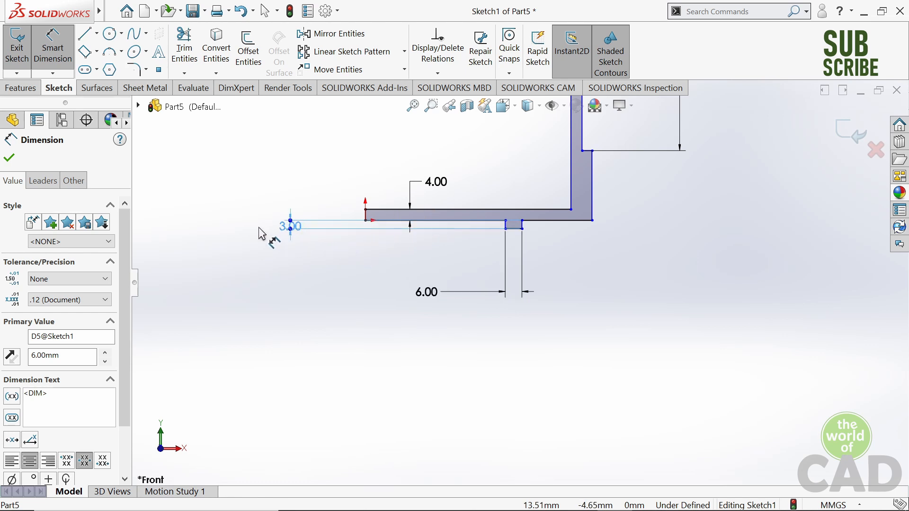
drag(222, 273, 216, 290)
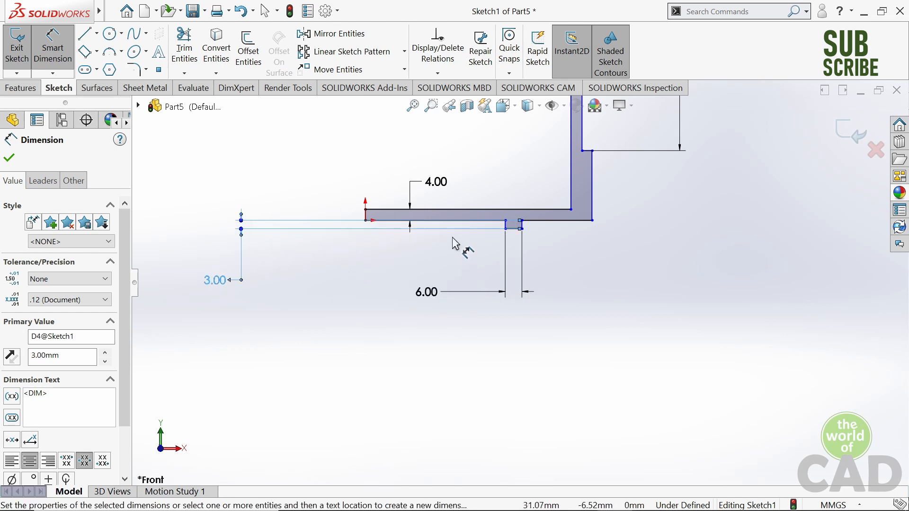
- Dimension the distance from the base's left end to the tab's right edge to 27 mm
click(521, 225)
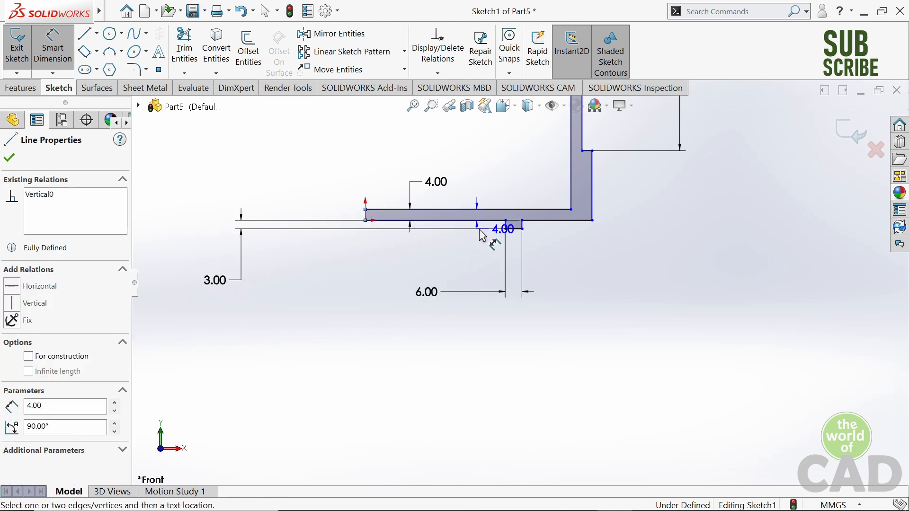
scroll(521, 232, down, 2)
click(244, 216)
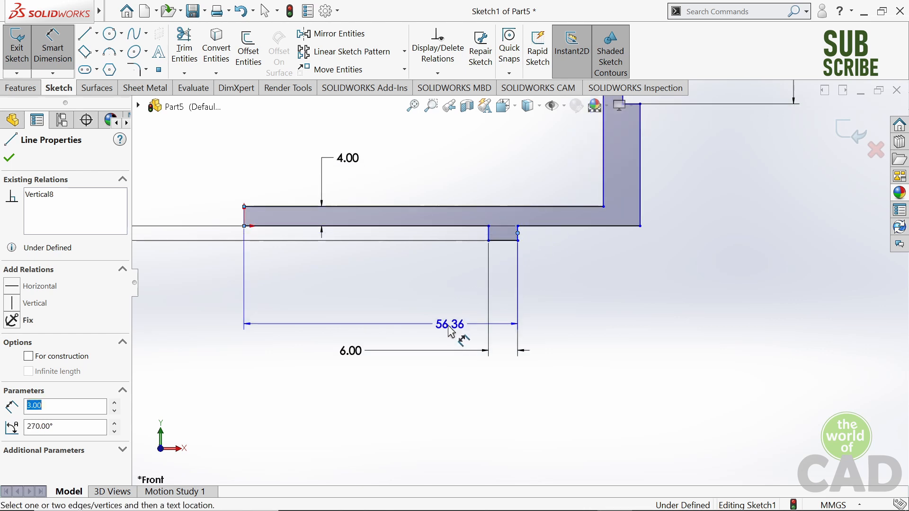
scroll(426, 365, up, 2)
click(426, 378)
text(2)
key(Return)
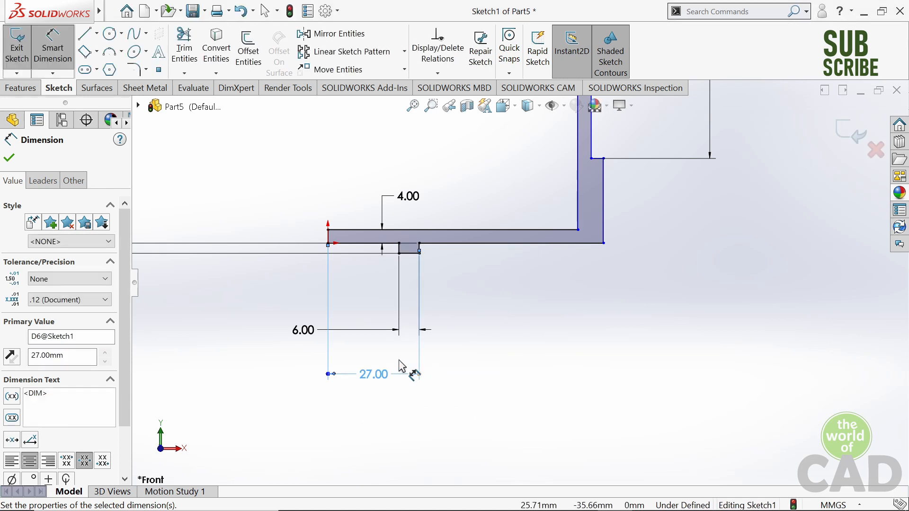
- Dimension the base's overall length from its left end to the outer edge below the step to 39 mm
scroll(518, 281, up, 3)
ctrl+middle_drag(605, 197, 582, 224)
scroll(540, 286, down, 2)
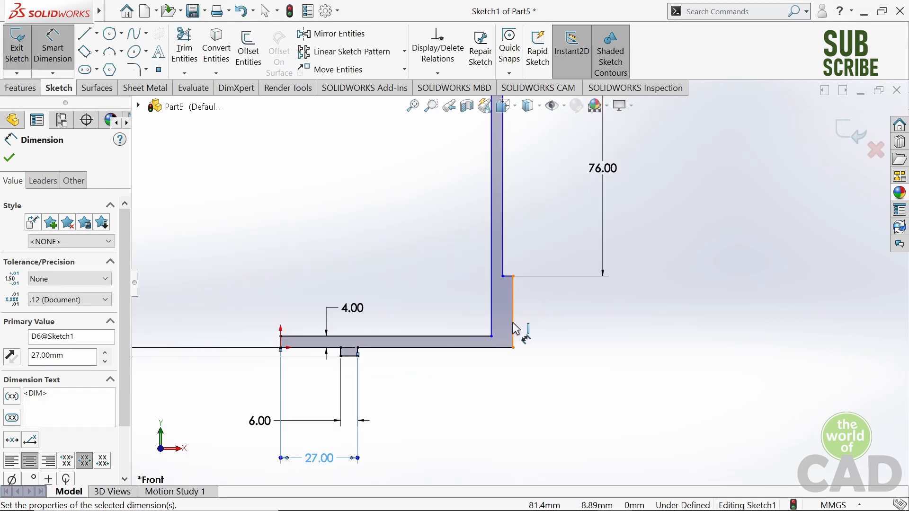
click(511, 341)
click(282, 342)
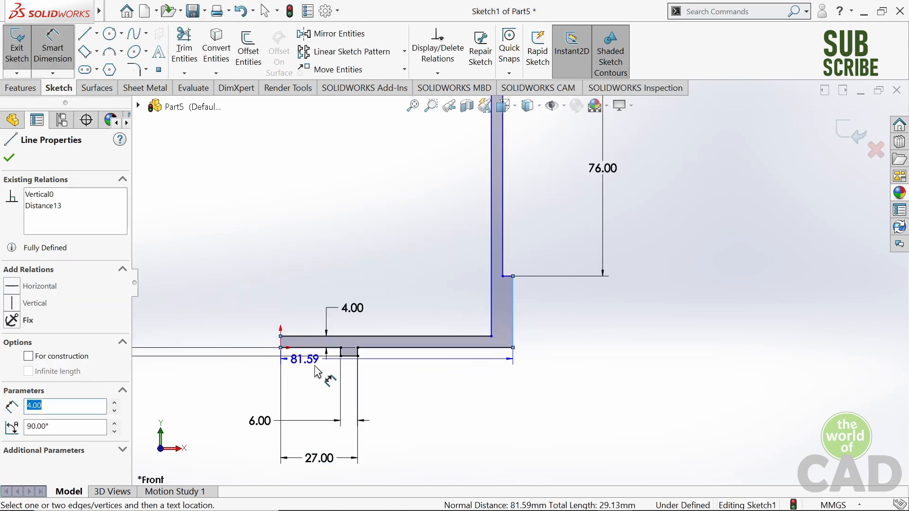
scroll(341, 384, up, 3)
click(440, 415)
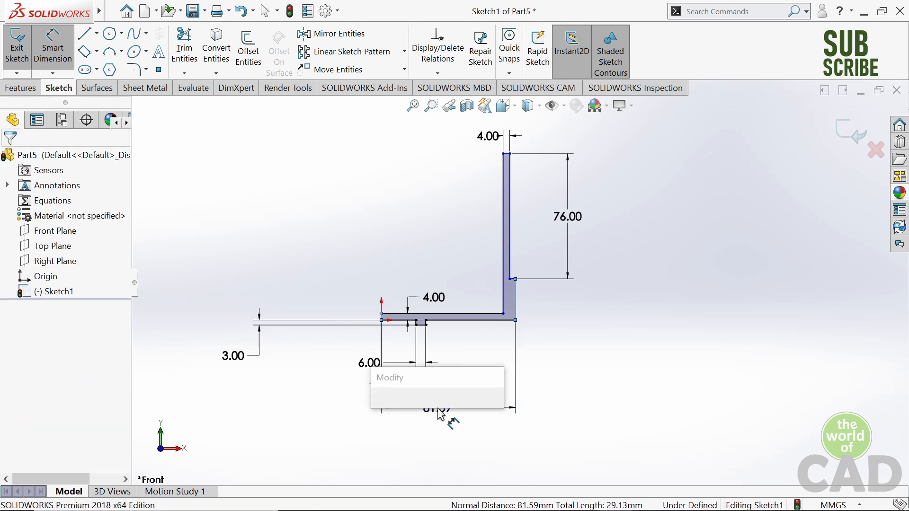
text(39)
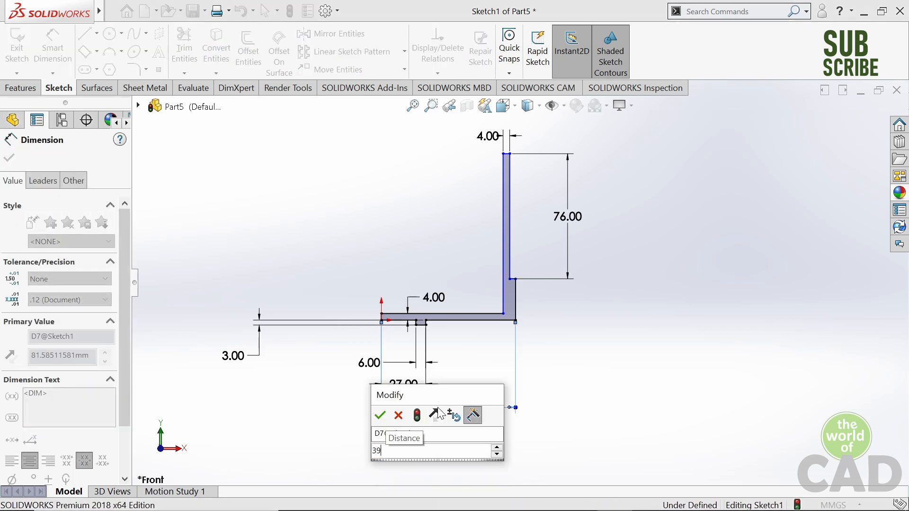
key(Return)
- Shift the upright's inner edge left so it sits just inside the base's outer end
scroll(442, 282, down, 2)
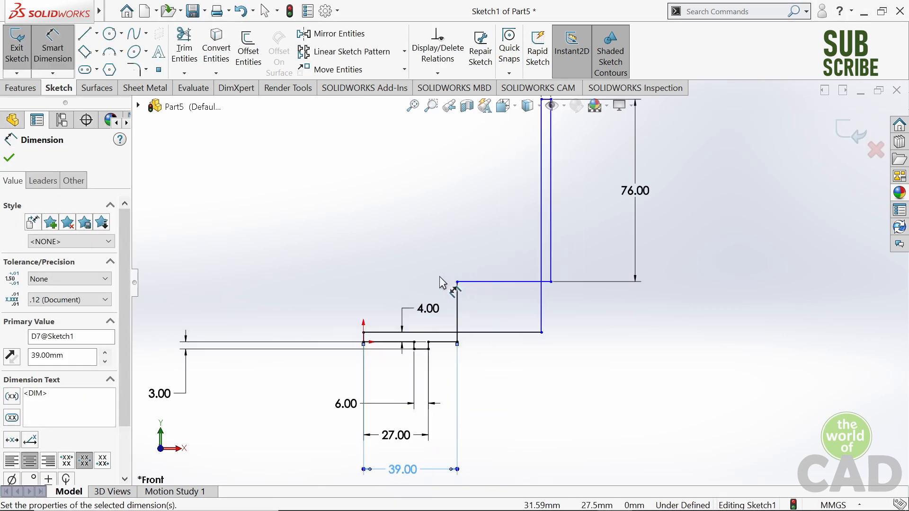
key(Escape)
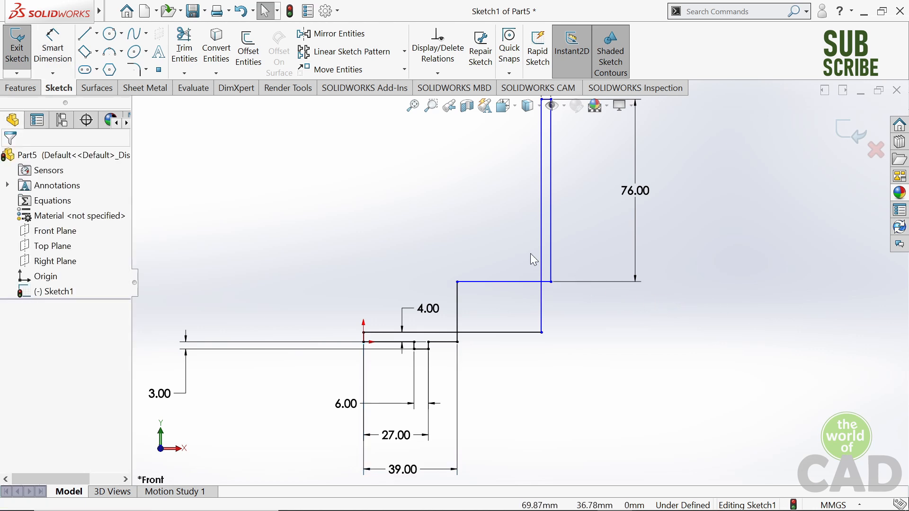
drag(540, 265, 453, 263)
- Dimension the short horizontal step edge at the foot of the upright to 2.5 mm
click(48, 62)
scroll(474, 298, down, 5)
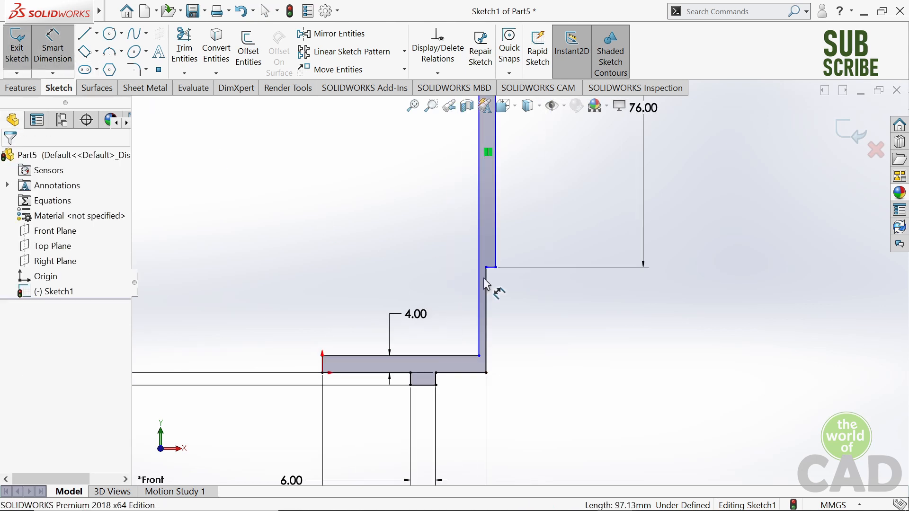
click(469, 260)
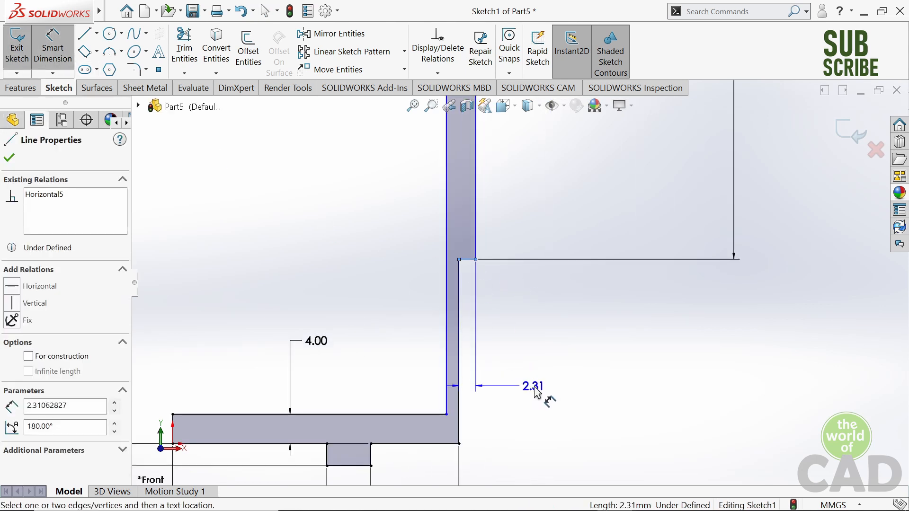
scroll(533, 397, up, 2)
click(683, 368)
text(2.5)
key(Return)
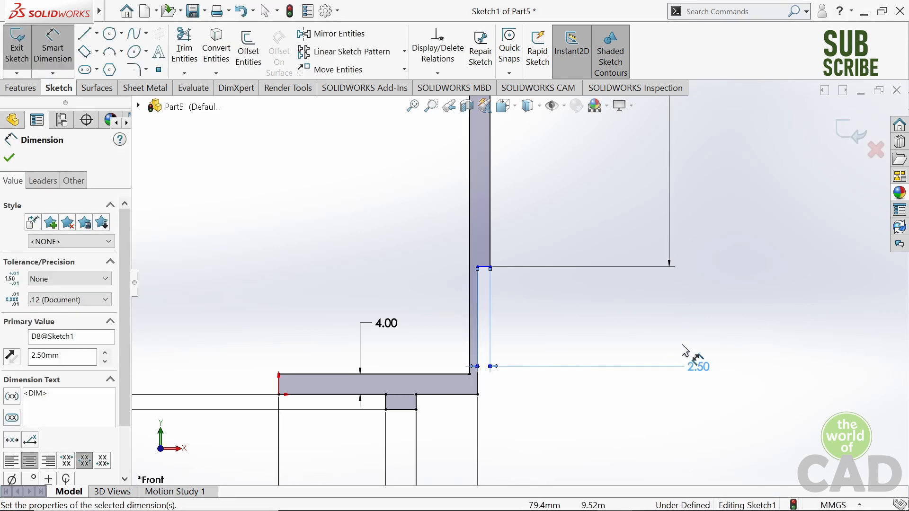
scroll(689, 358, up, 5)
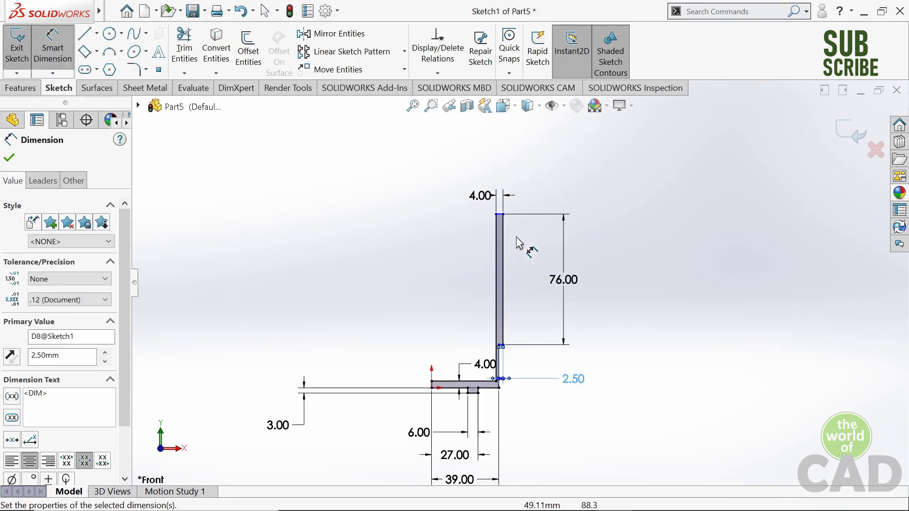
scroll(542, 296, down, 2)
scroll(528, 350, down, 1)
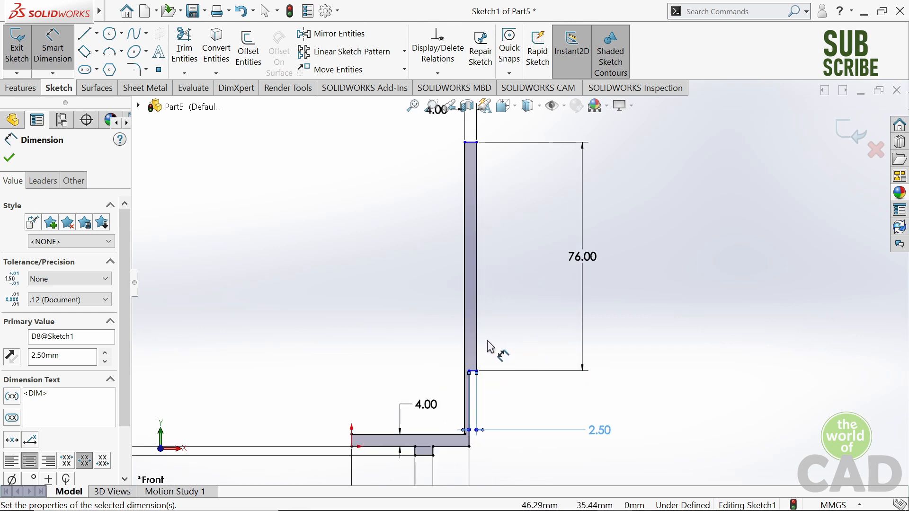
click(478, 344)
scroll(351, 436, down, 2)
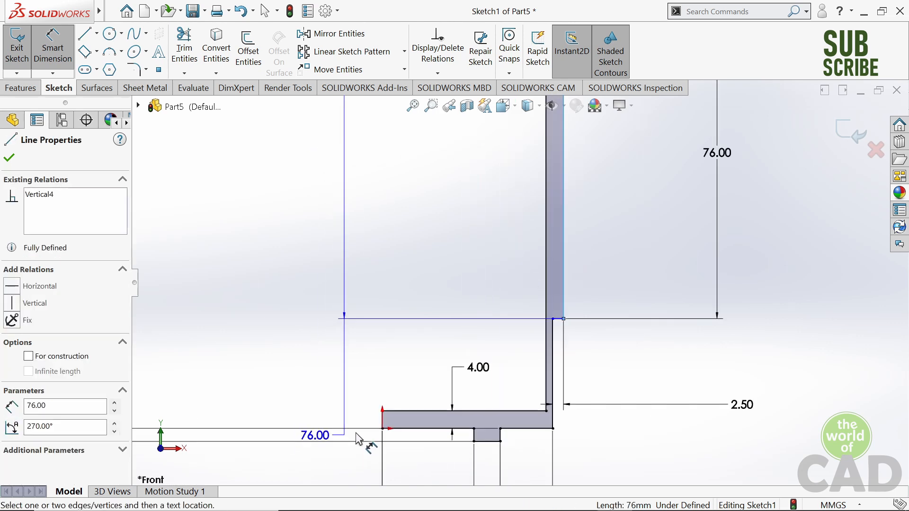
click(384, 423)
scroll(535, 445, up, 5)
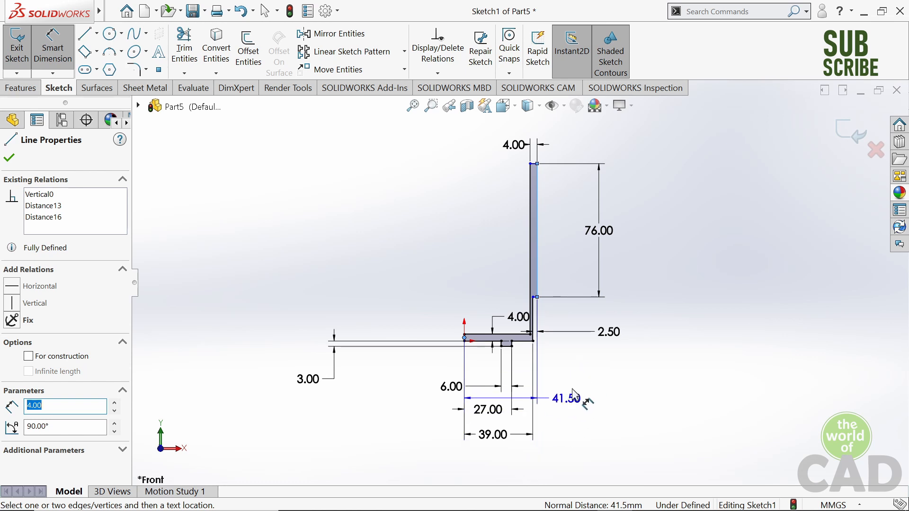
key(Escape)
- Delete the 39 mm overall length dimension below the base
scroll(524, 426, down, 3)
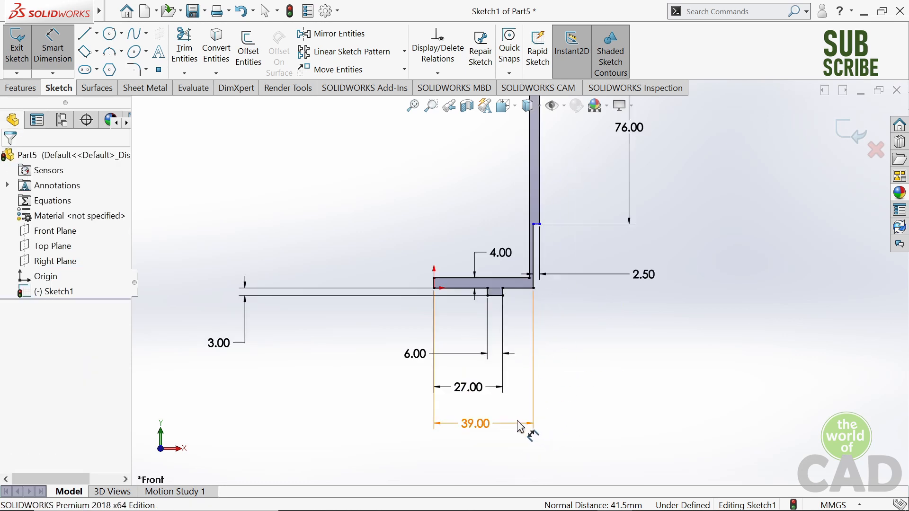
click(462, 424)
key(Delete)
- Dimension the distance from the base's left end to the upright's outer edge above the step to 39 mm
click(20, 88)
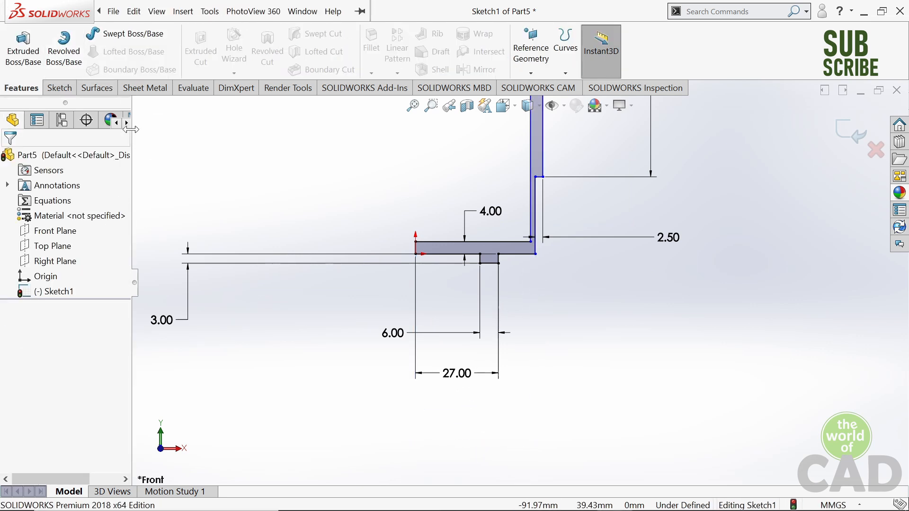
click(59, 88)
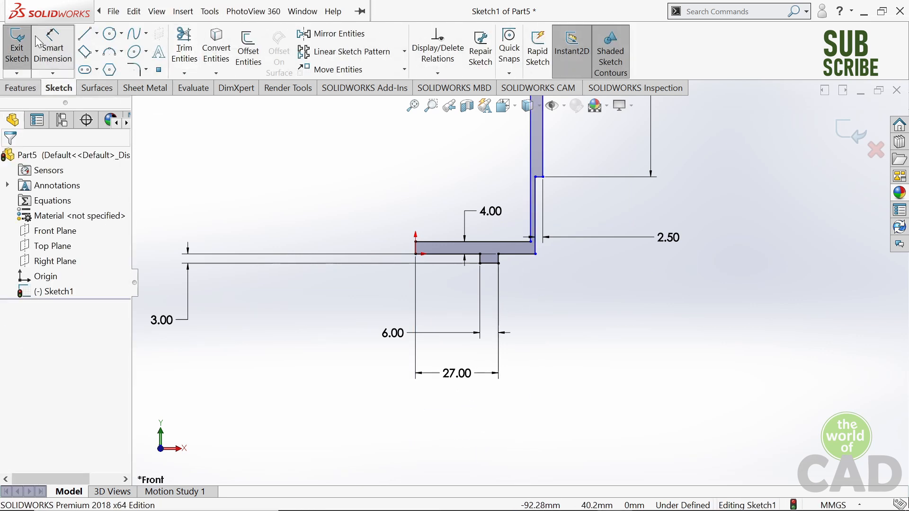
click(416, 249)
click(543, 152)
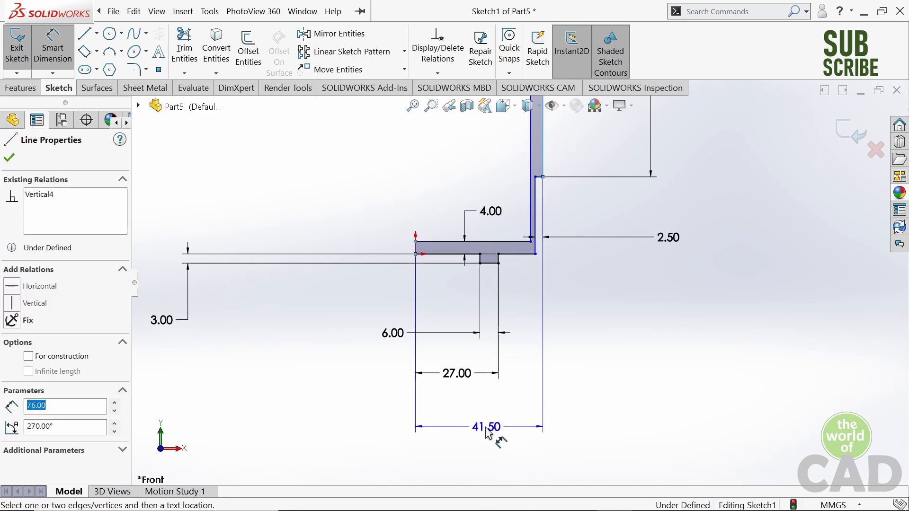
click(487, 432)
text(39)
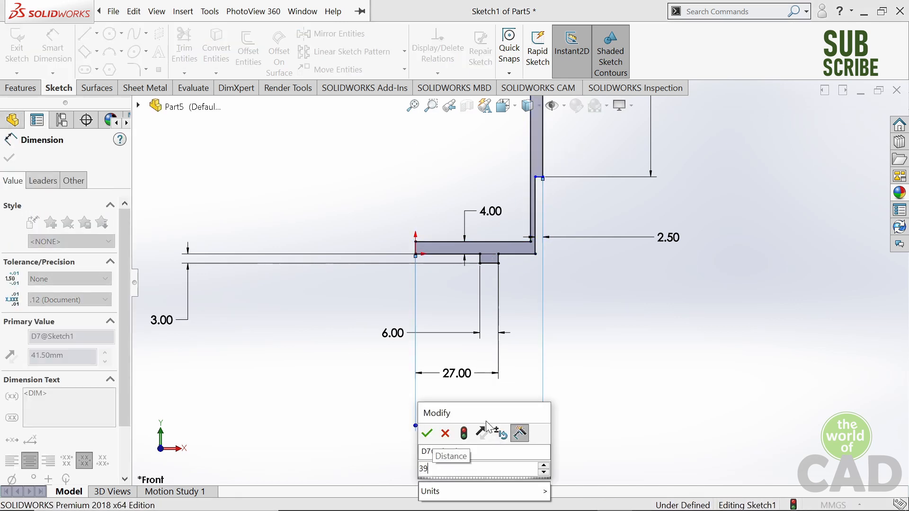
key(Return)
scroll(551, 180, up, 6)
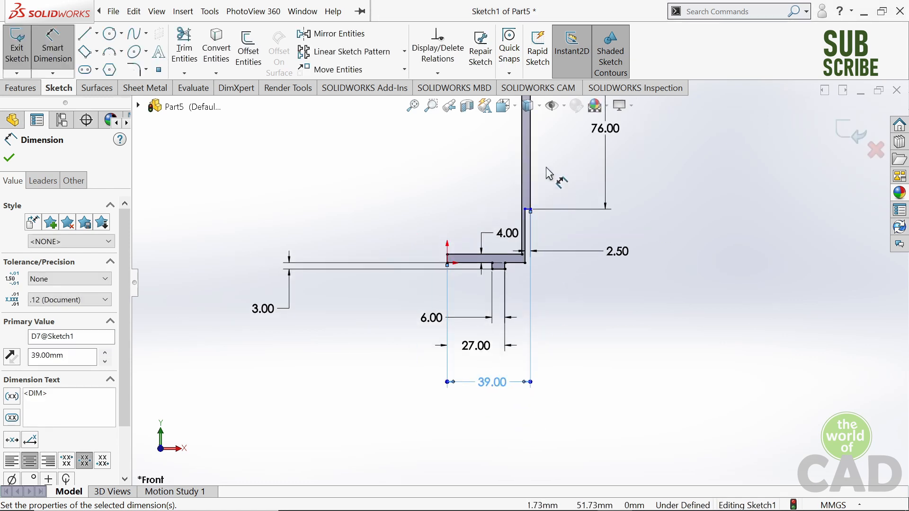
- Dimension the vertical edge below the step, from the base's underside up to the step, to 7.5 mm
scroll(532, 284, down, 6)
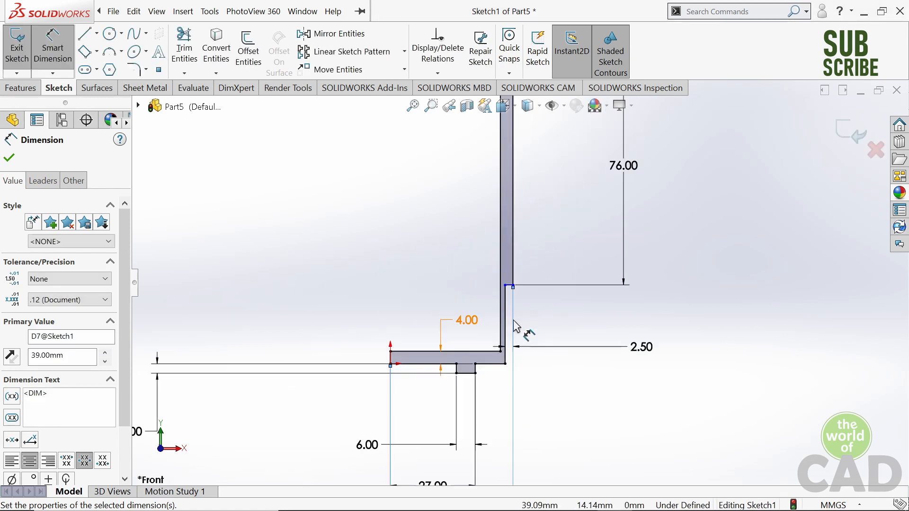
scroll(519, 290, down, 2)
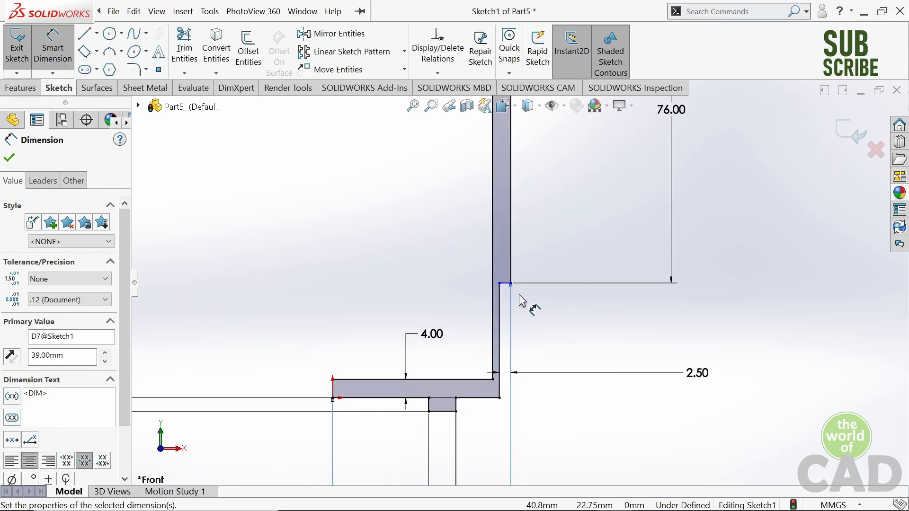
key(Escape)
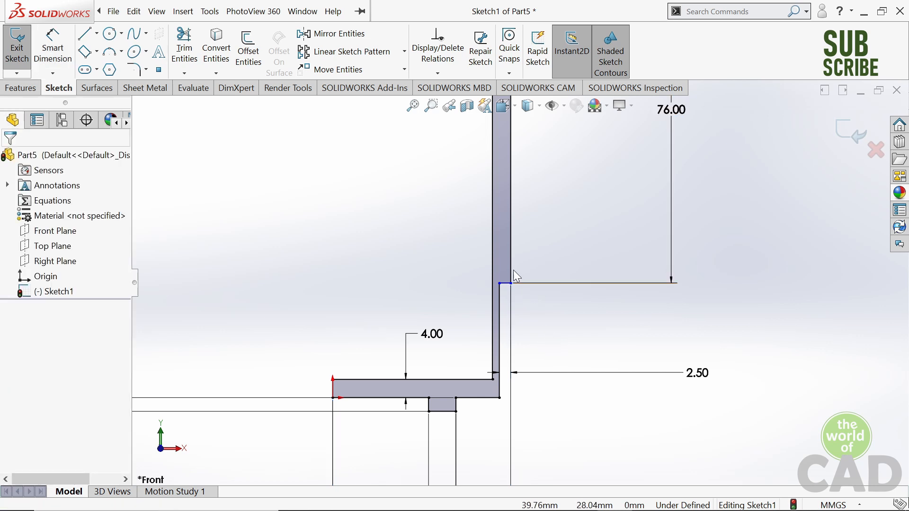
click(499, 296)
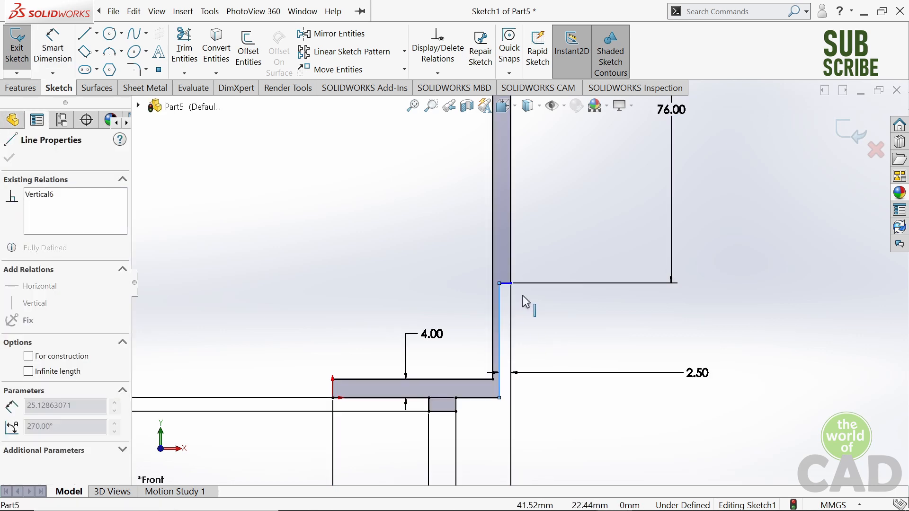
click(543, 318)
click(50, 49)
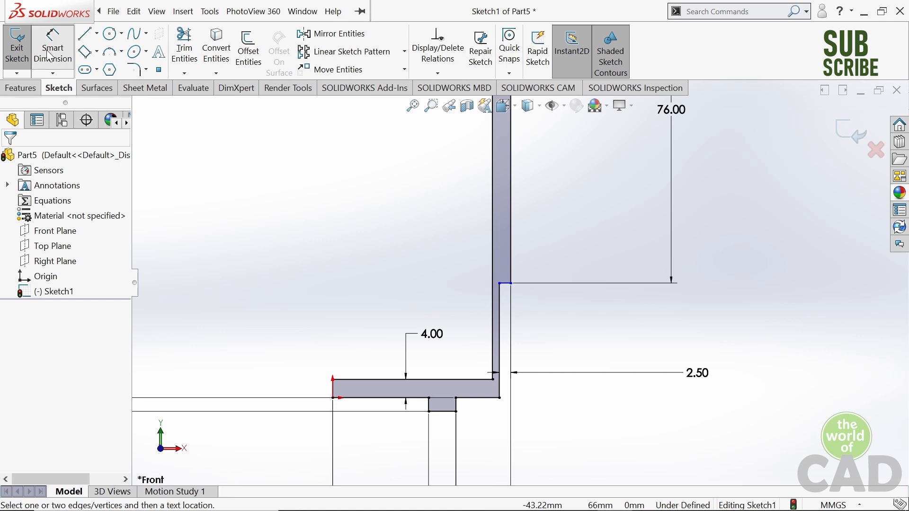
scroll(483, 288, down, 2)
click(526, 358)
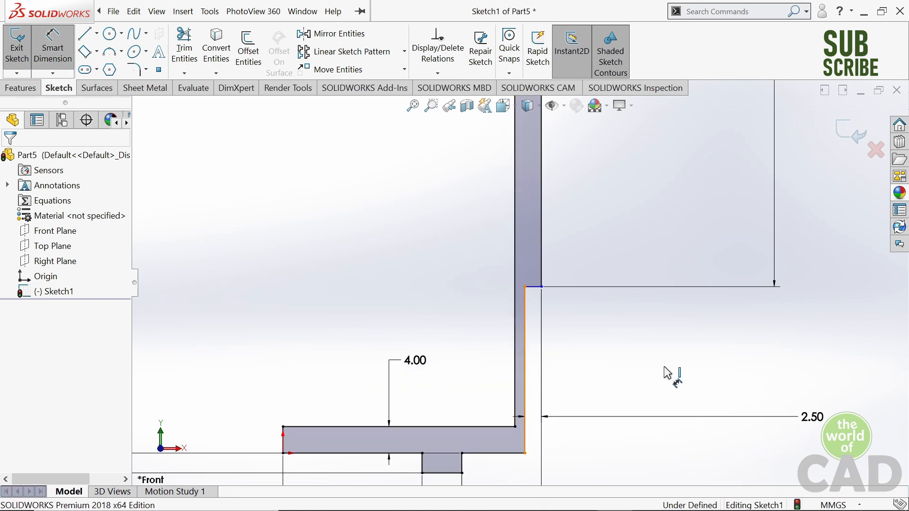
click(670, 367)
text(7.5)
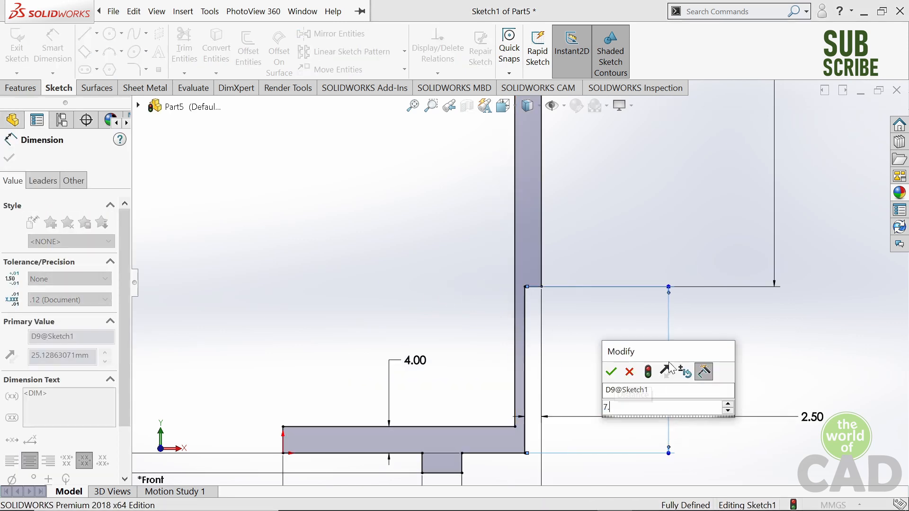
key(Return)
- Spread out the upright thickness, step width and tab width dimension texts so they are readable beside the profile
scroll(669, 361, up, 5)
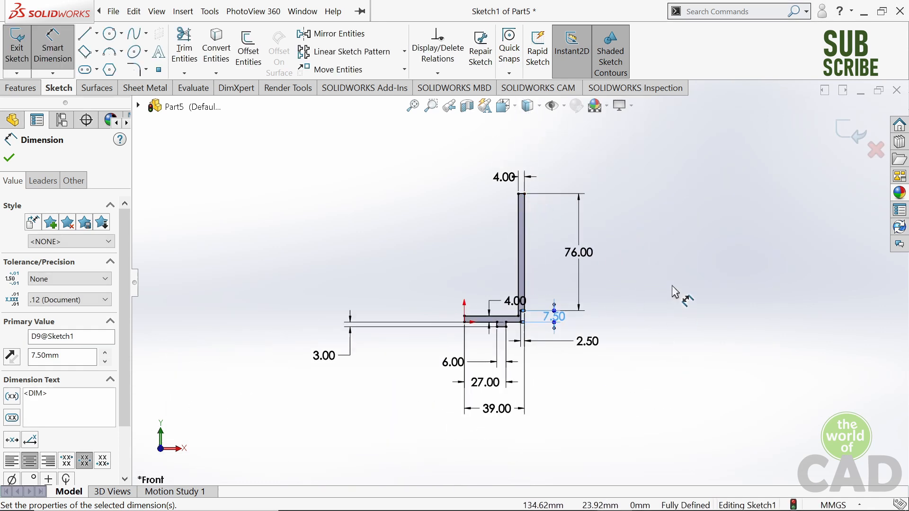
click(672, 286)
middle_drag(589, 264, 603, 261)
mouse_move(555, 225)
middle_down()
mouse_move(569, 220)
mouse_move(546, 223)
middle_up()
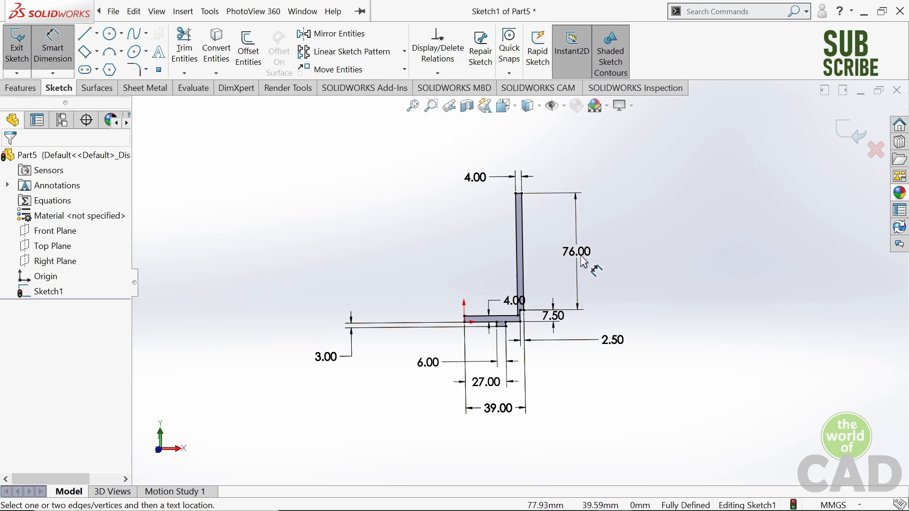
scroll(558, 238, down, 2)
scroll(494, 283, up, 2)
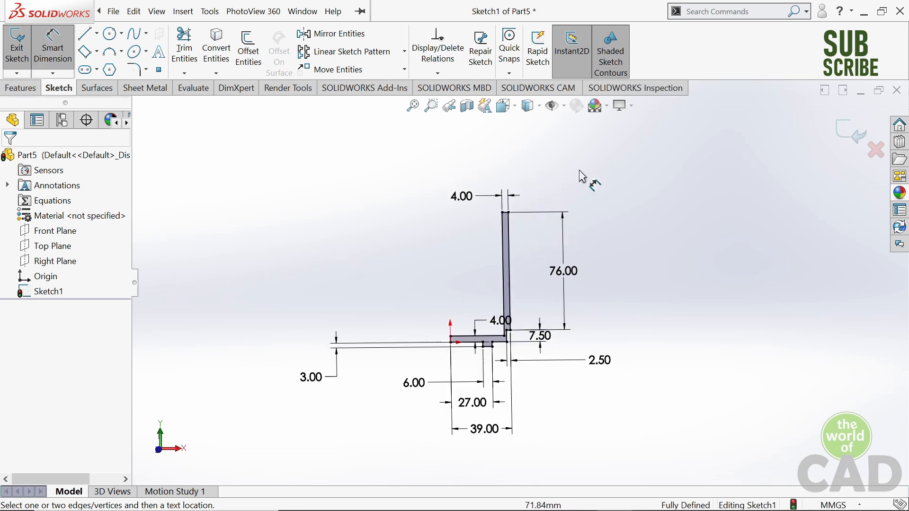
- Finish the sketch and start a 360° Revolved Boss/Base of it about the short vertical line at the base's left end
click(850, 132)
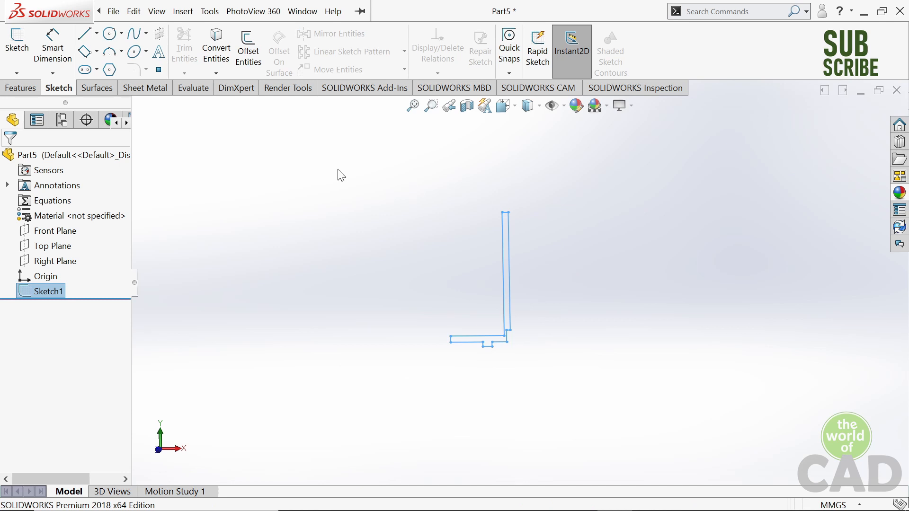
click(18, 89)
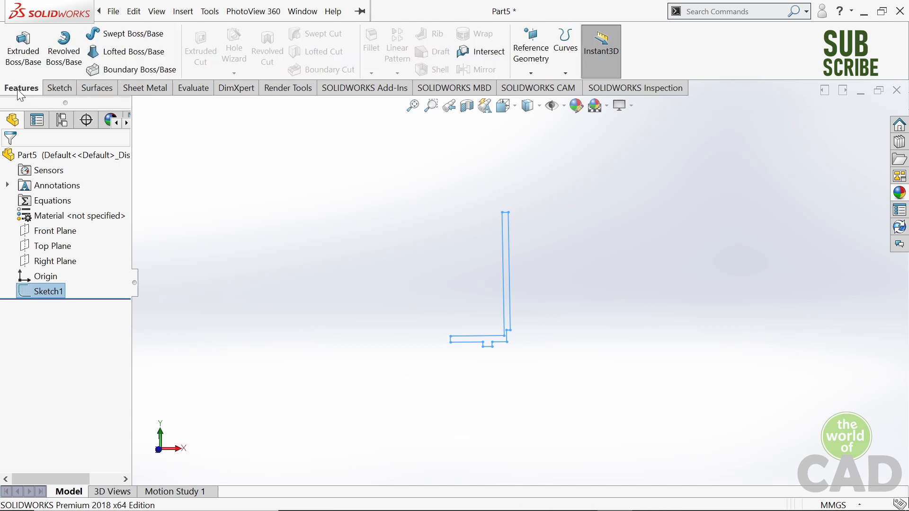
click(56, 64)
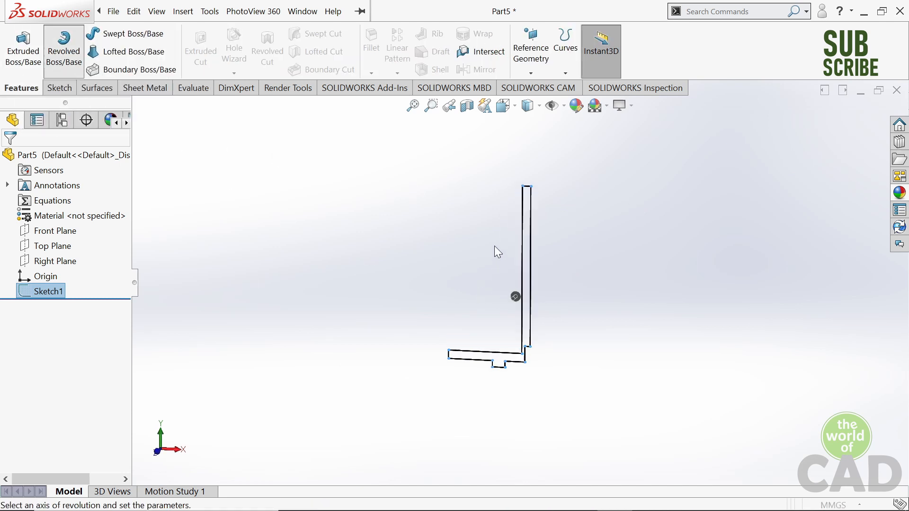
mouse_move(468, 233)
middle_down()
mouse_move(479, 227)
mouse_move(449, 225)
mouse_move(467, 223)
middle_up()
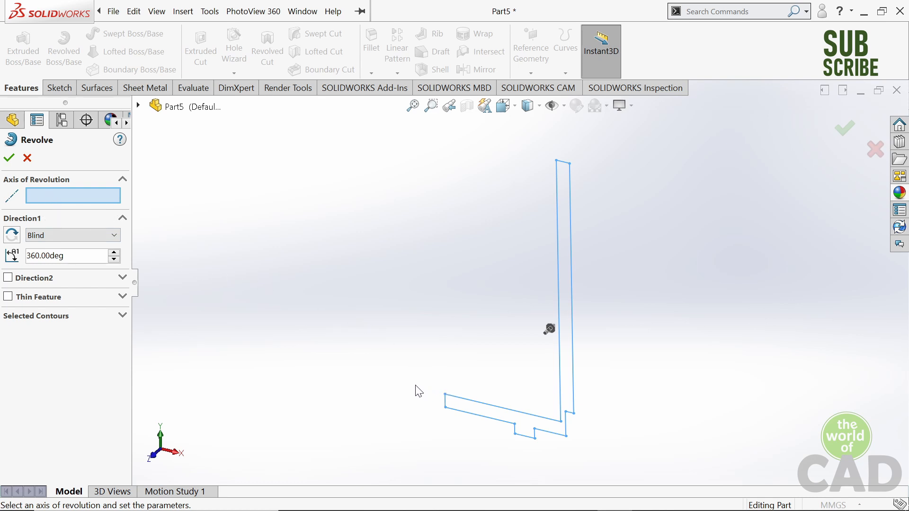
scroll(448, 414, down, 3)
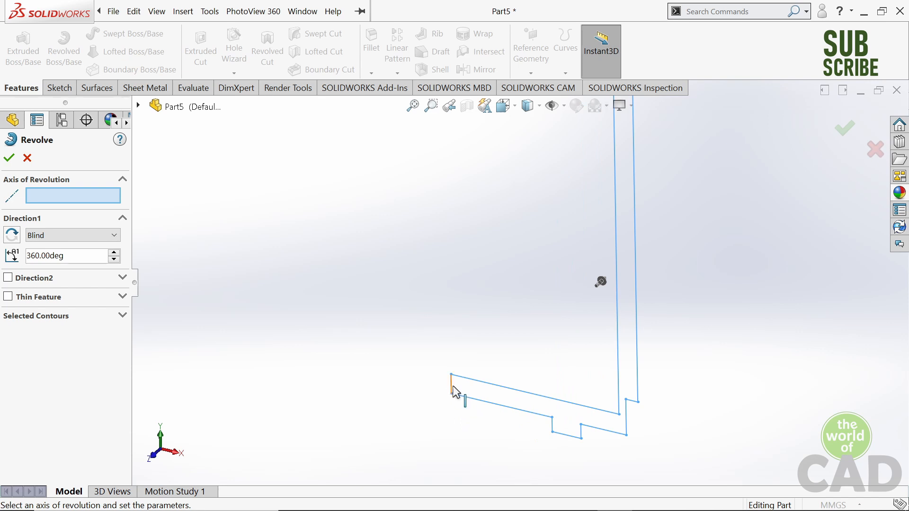
click(451, 386)
scroll(532, 322, up, 4)
mouse_move(491, 203)
middle_down()
mouse_move(549, 221)
mouse_move(500, 211)
middle_up()
scroll(635, 268, down, 5)
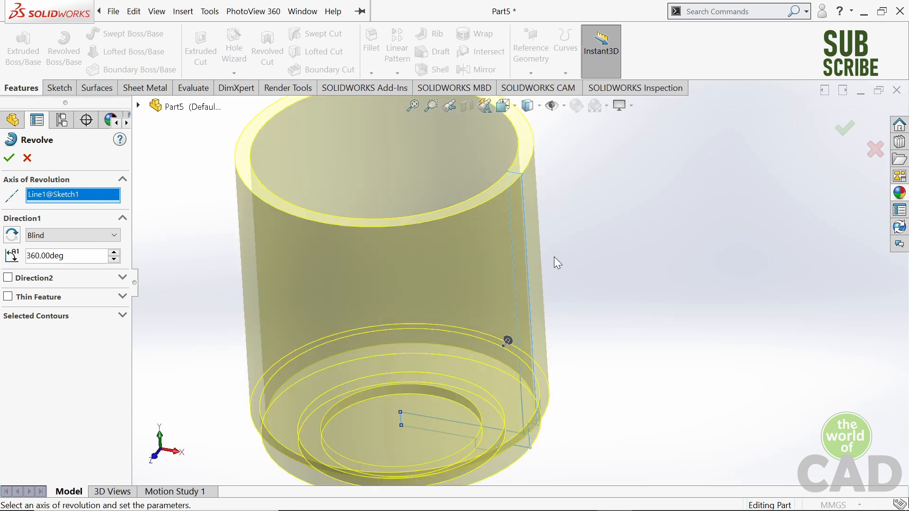
scroll(553, 256, up, 3)
scroll(457, 255, down, 2)
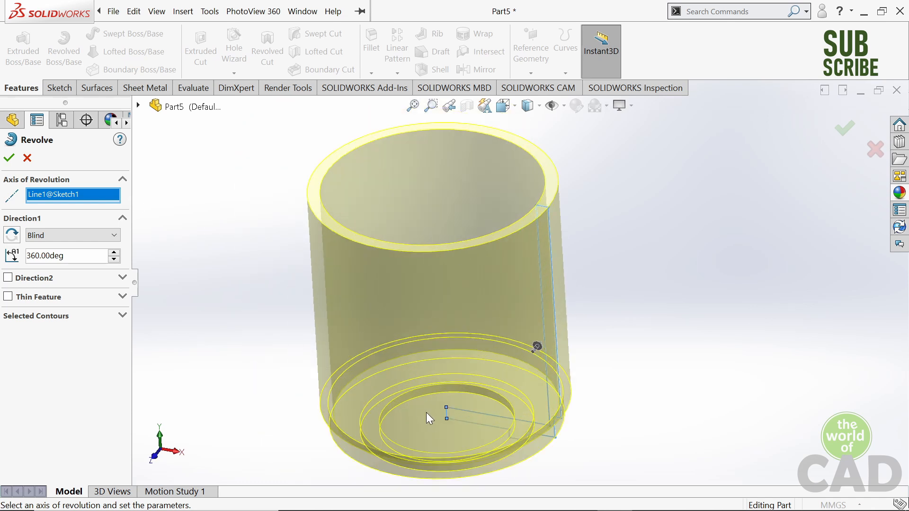
- Try the upright's short top edge as the axis of revolution instead of the base's end line
scroll(427, 413, down, 2)
click(466, 392)
scroll(507, 305, up, 6)
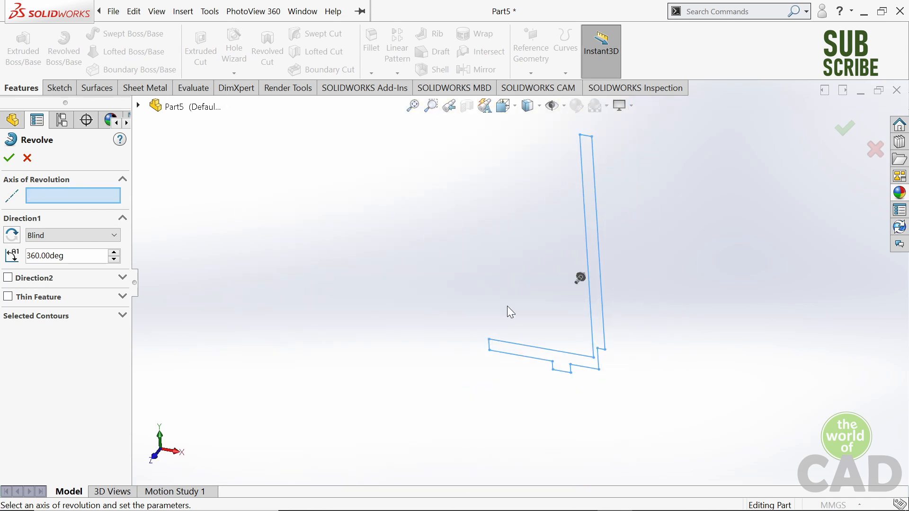
scroll(554, 202, down, 3)
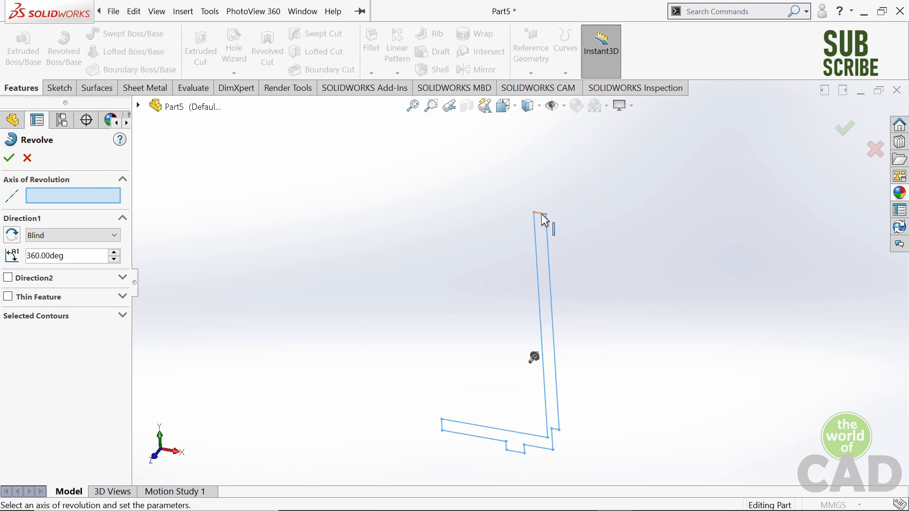
click(542, 217)
middle_drag(542, 218, 586, 215)
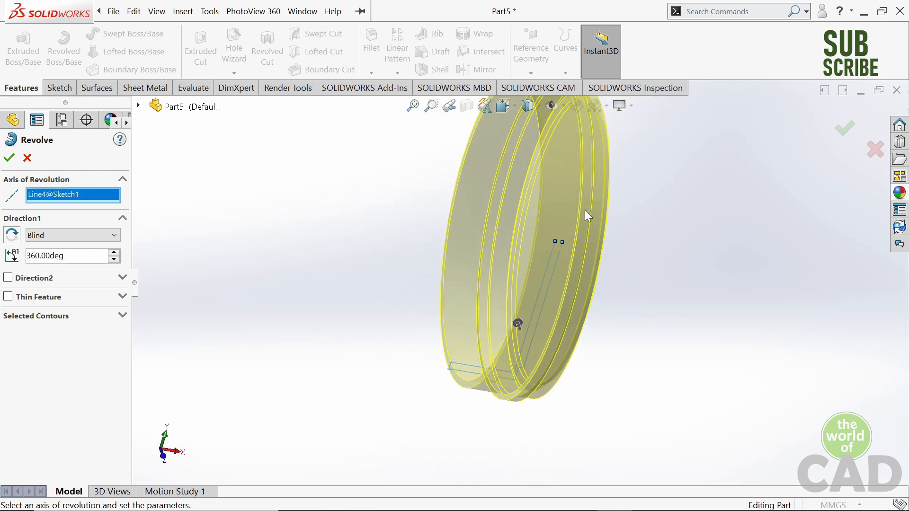
scroll(581, 232, down, 2)
scroll(577, 261, down, 2)
- Replace the axis of revolution with the upright's long outer edge to preview the 360° revolve about it
click(479, 254)
scroll(544, 341, up, 5)
click(479, 328)
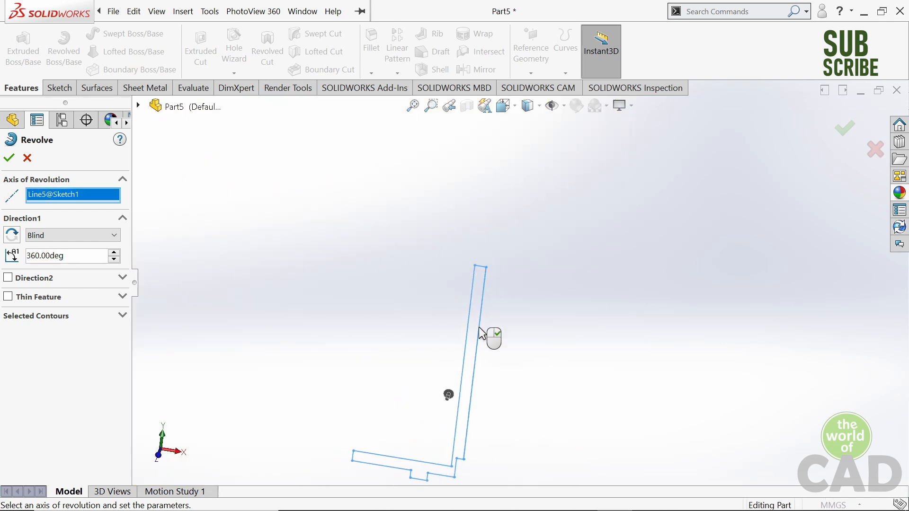
scroll(488, 335, up, 2)
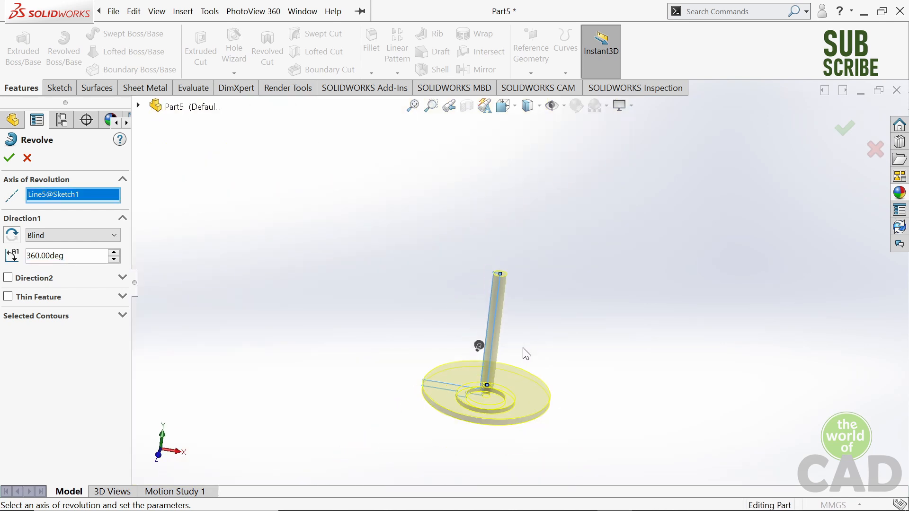
- Try the upright's long inner edge as the axis of revolution instead of its outer edge
click(492, 329)
middle_drag(524, 315, 498, 327)
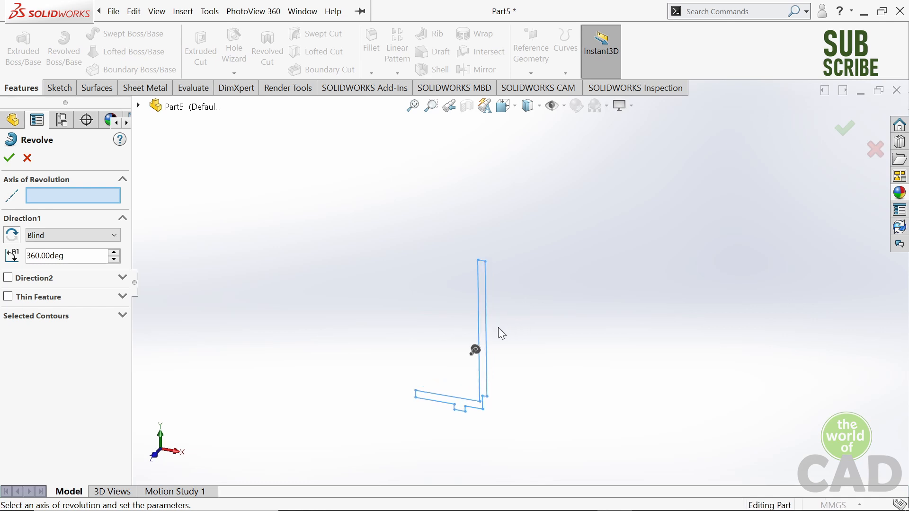
scroll(497, 332, down, 2)
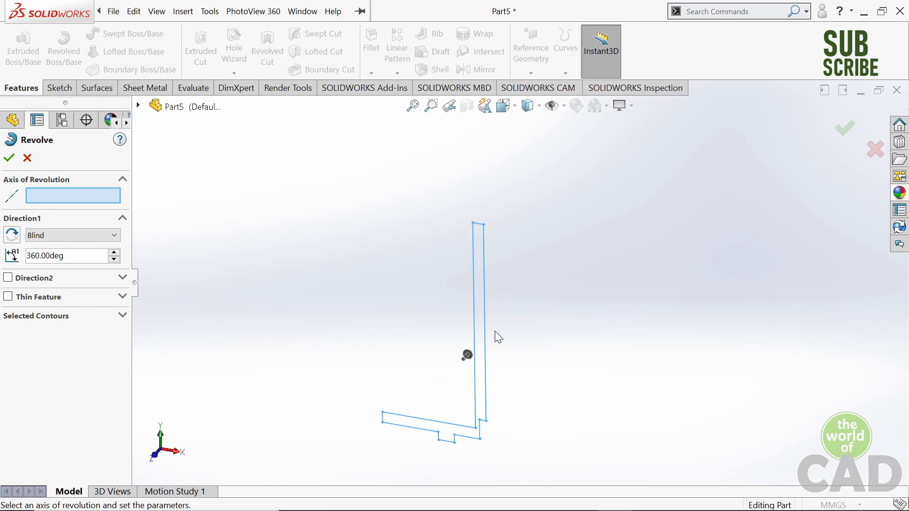
scroll(497, 333, down, 2)
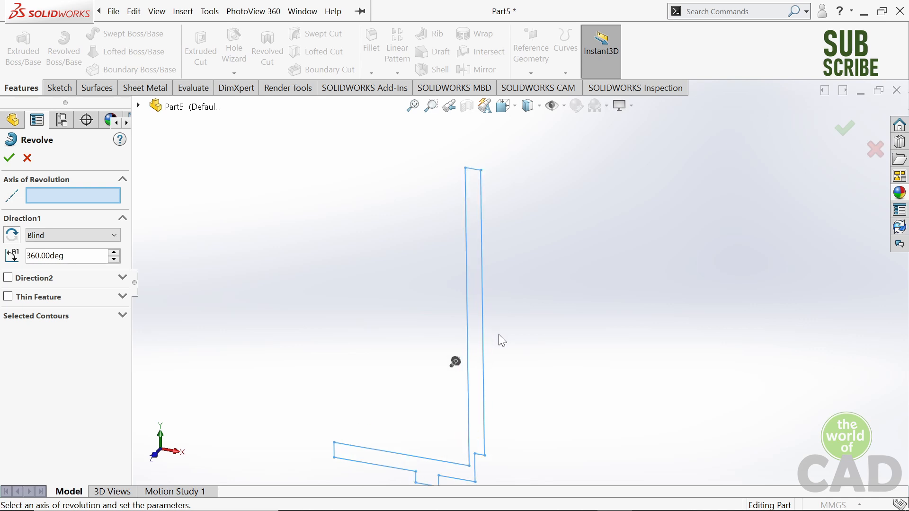
scroll(499, 334, up, 2)
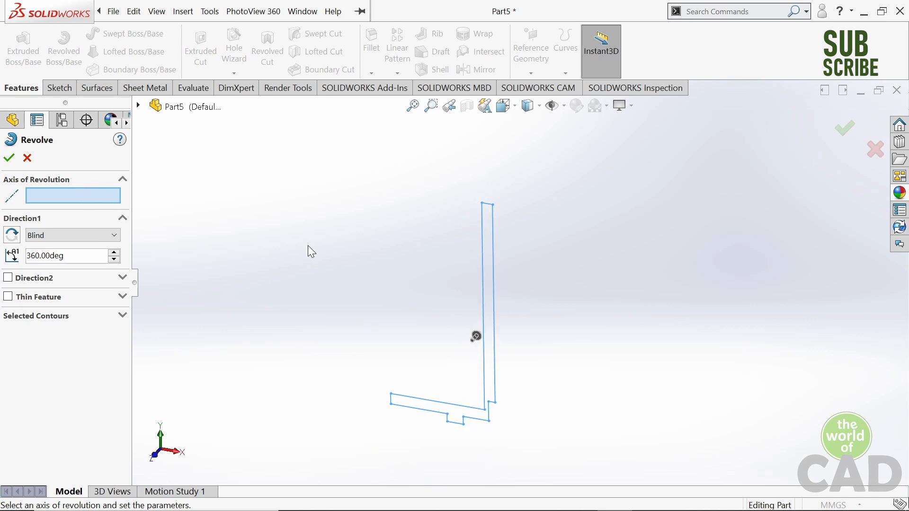
click(482, 299)
mouse_move(516, 315)
middle_down()
mouse_move(566, 295)
mouse_move(525, 298)
mouse_move(496, 285)
middle_up()
scroll(496, 284, up, 2)
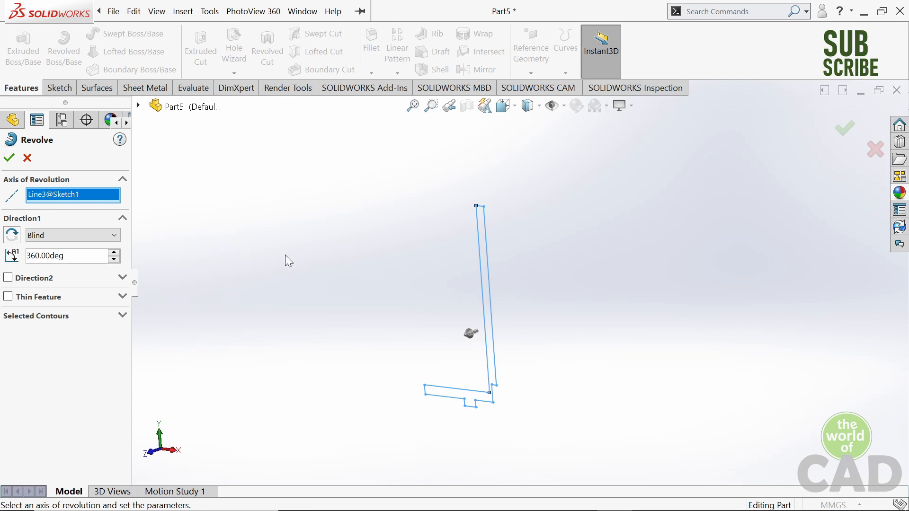
click(9, 159)
- Replace the axis of revolution with the short vertical line at the base's free end and complete the 360° revolve
click(58, 197)
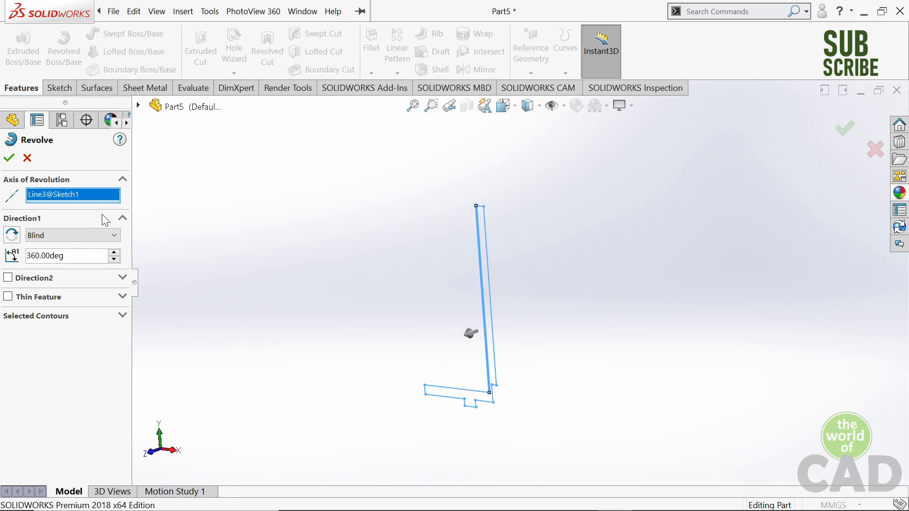
key(Delete)
scroll(477, 384, down, 3)
scroll(398, 397, down, 3)
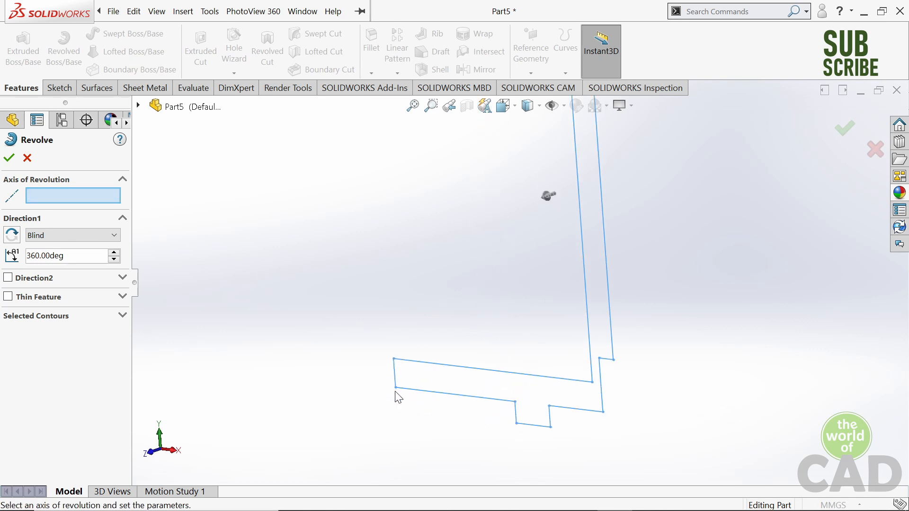
click(394, 374)
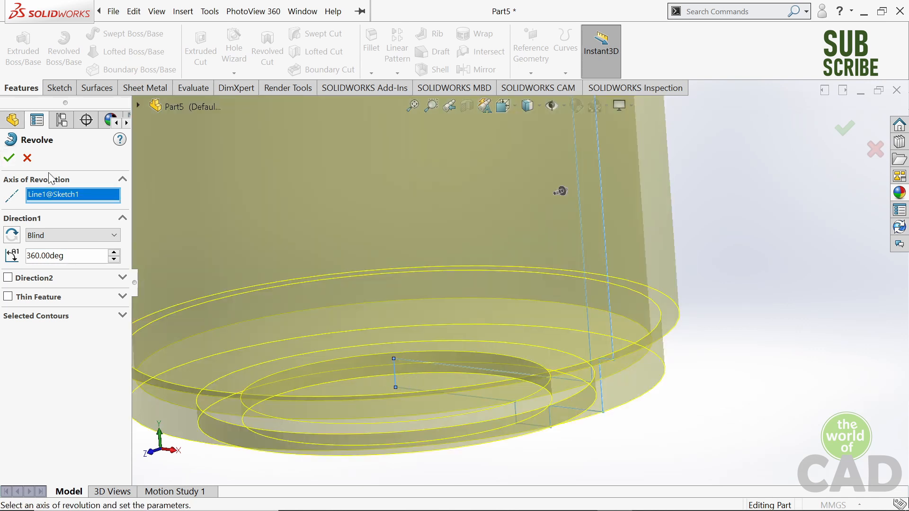
click(15, 161)
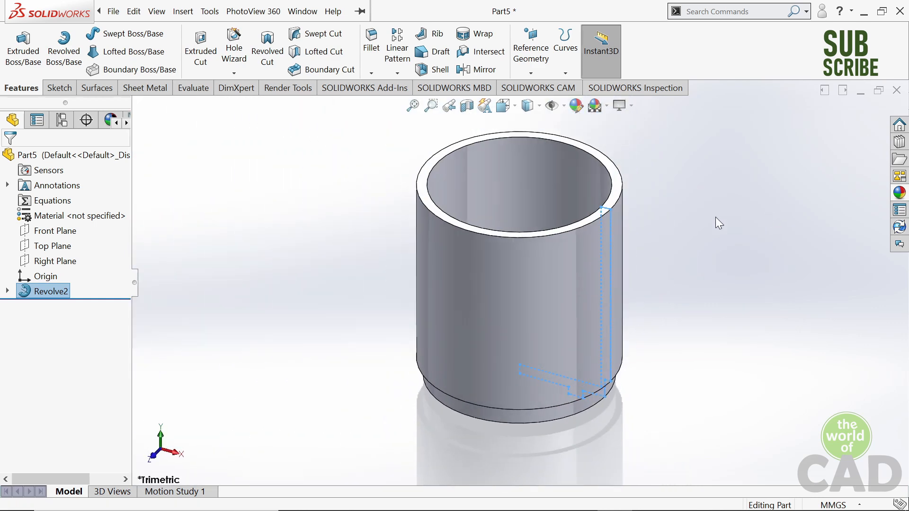
- Fillet the outer and inner edges of the cup's open rim with a 2 mm radius
scroll(647, 207, up, 2)
click(641, 212)
middle_drag(640, 212, 628, 218)
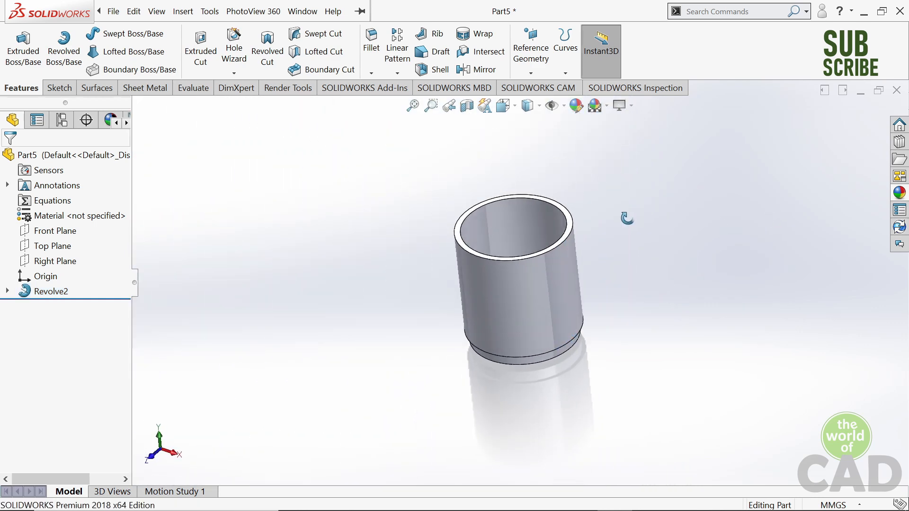
middle_drag(533, 288, 417, 235)
scroll(408, 232, down, 5)
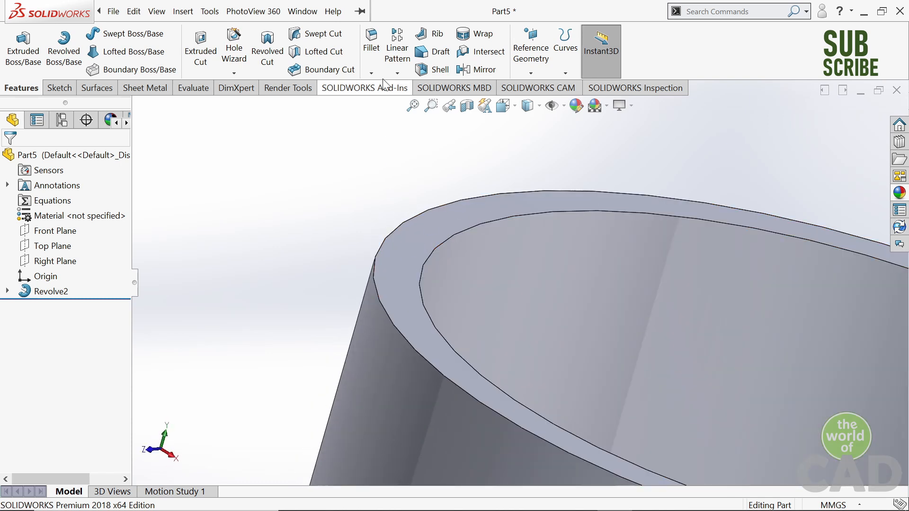
click(374, 54)
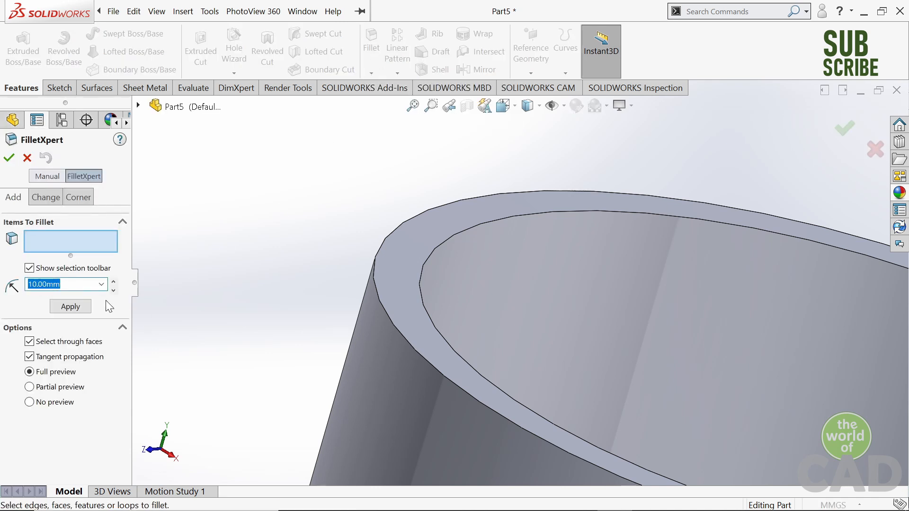
text(2)
click(376, 284)
click(418, 286)
click(89, 318)
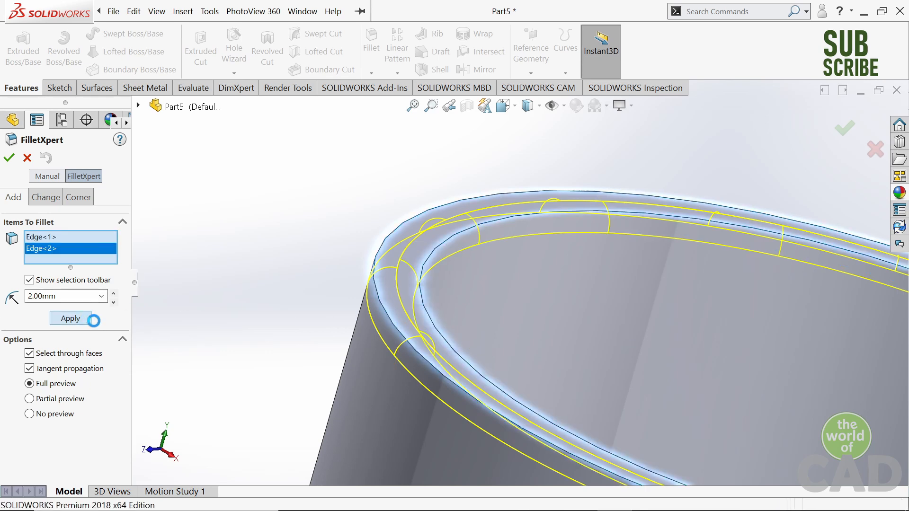
- Fillet the outer bottom edge of the cup wall, above the recessed base, with a 2.5 mm radius
scroll(403, 366, up, 4)
scroll(403, 370, up, 5)
middle_drag(458, 400, 532, 371)
scroll(532, 372, down, 4)
double_click(43, 285)
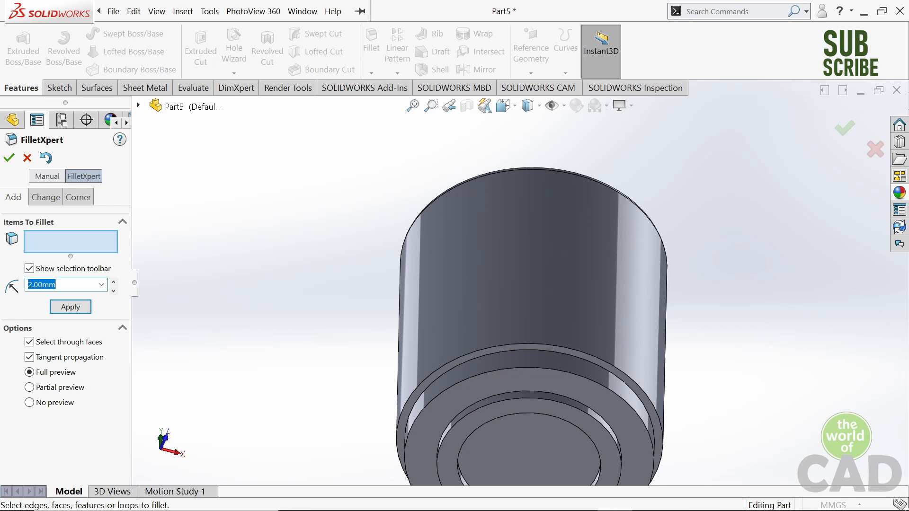
click(577, 349)
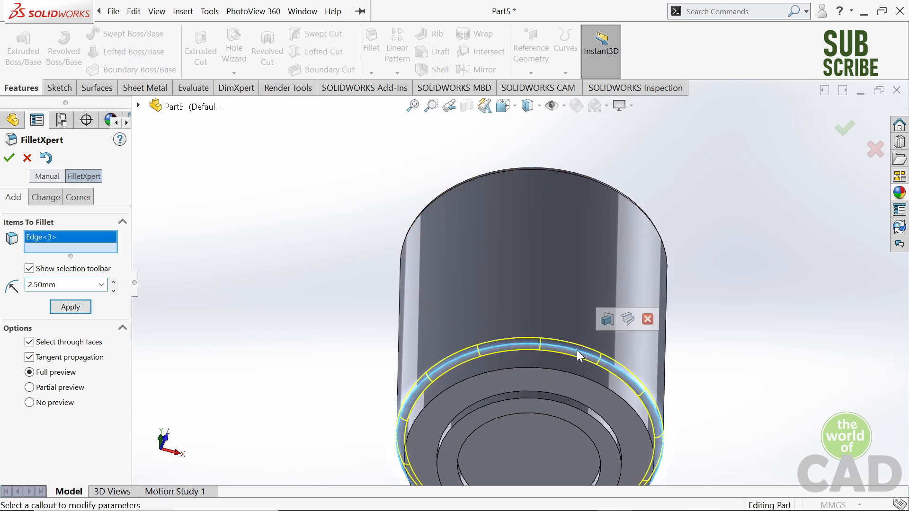
click(71, 308)
- Fillet the inner corner where the wall steps in to the base, and round the base's outer bottom edge by 5 mm
middle_drag(544, 361, 425, 420)
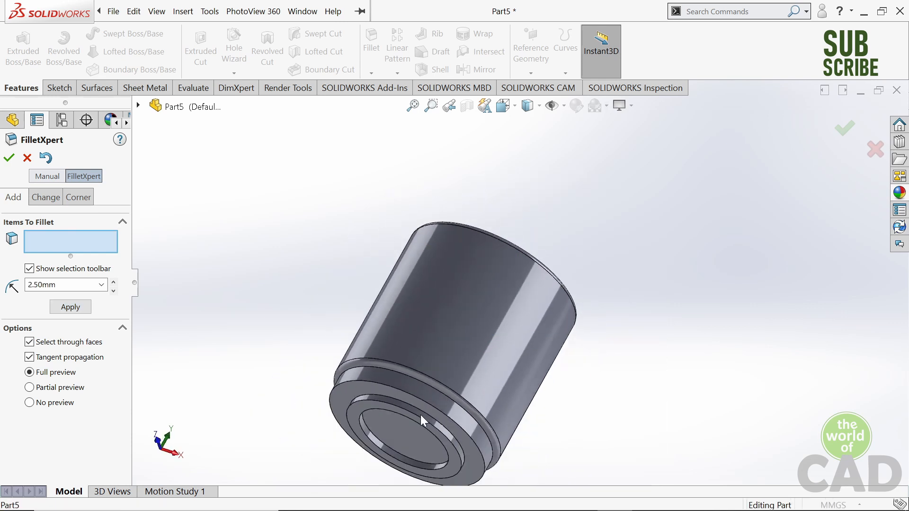
scroll(389, 439, down, 3)
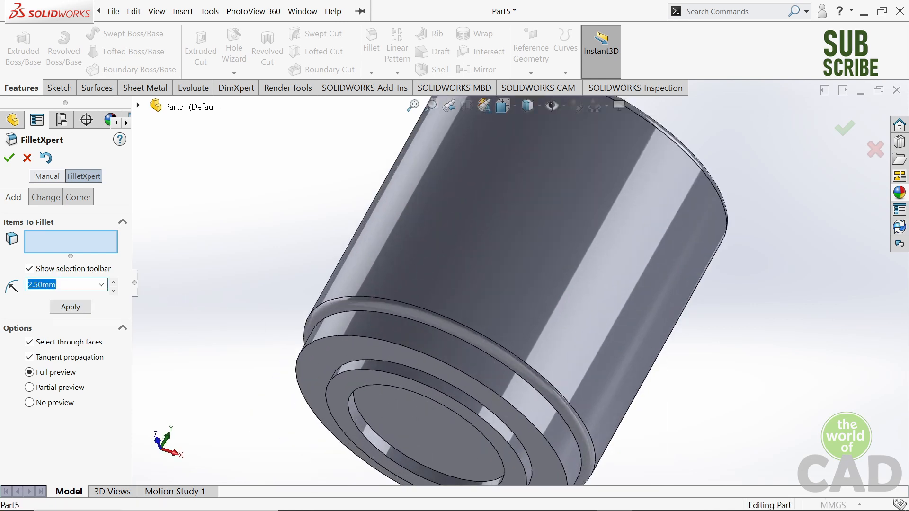
click(456, 336)
click(70, 308)
click(445, 368)
click(71, 310)
- Fillet the outer and inner bottom edges of the foot ring under the cup with a 3 mm radius
middle_drag(449, 372, 474, 244)
scroll(454, 374, up, 1)
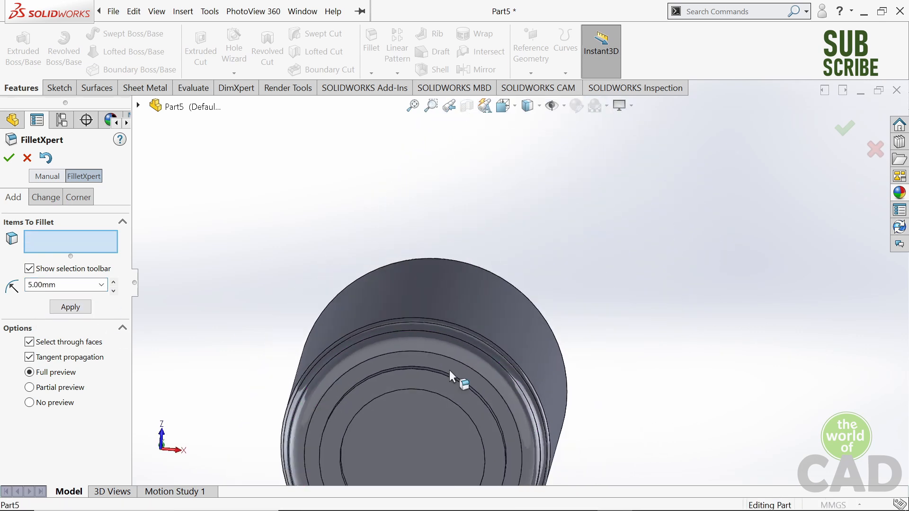
scroll(443, 386, down, 2)
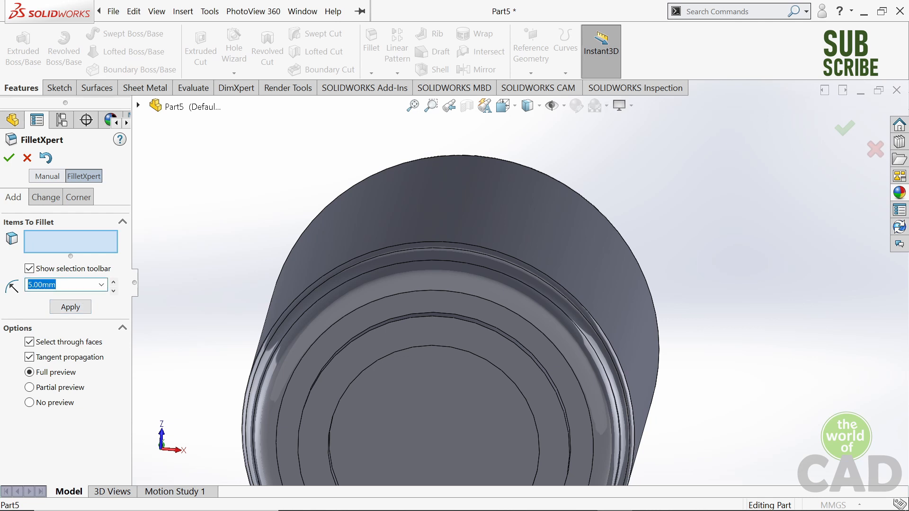
text(3)
click(375, 330)
click(385, 356)
middle_drag(385, 357, 381, 311)
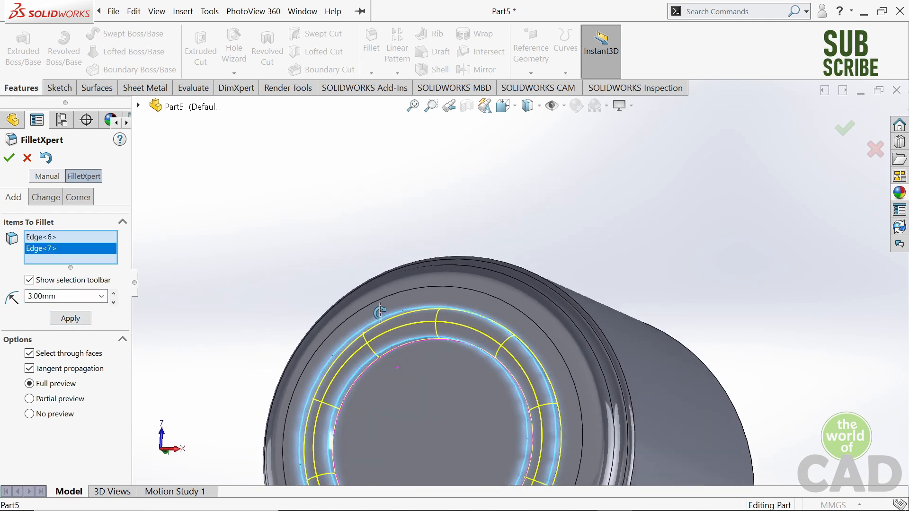
click(71, 318)
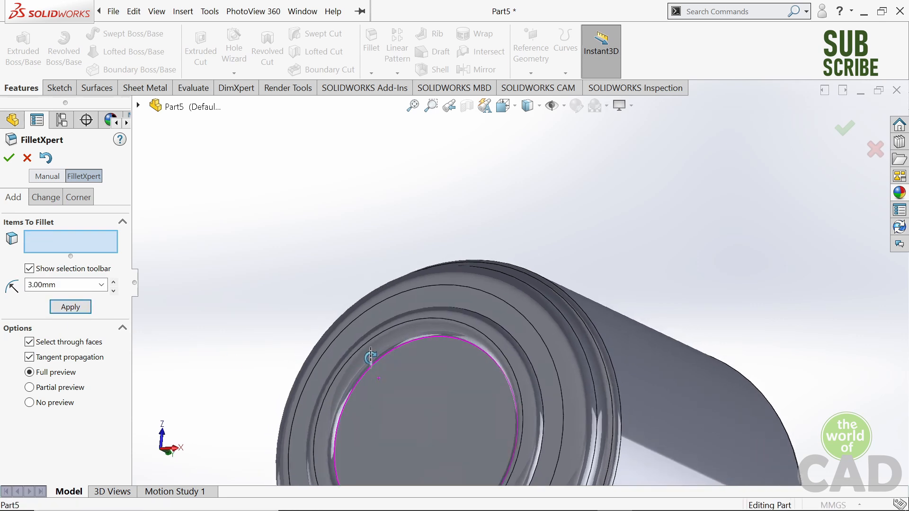
- Fillet the inner and outer root edges where the foot ring meets the cup's underside with a 3 mm radius
click(378, 366)
middle_drag(377, 366, 354, 365)
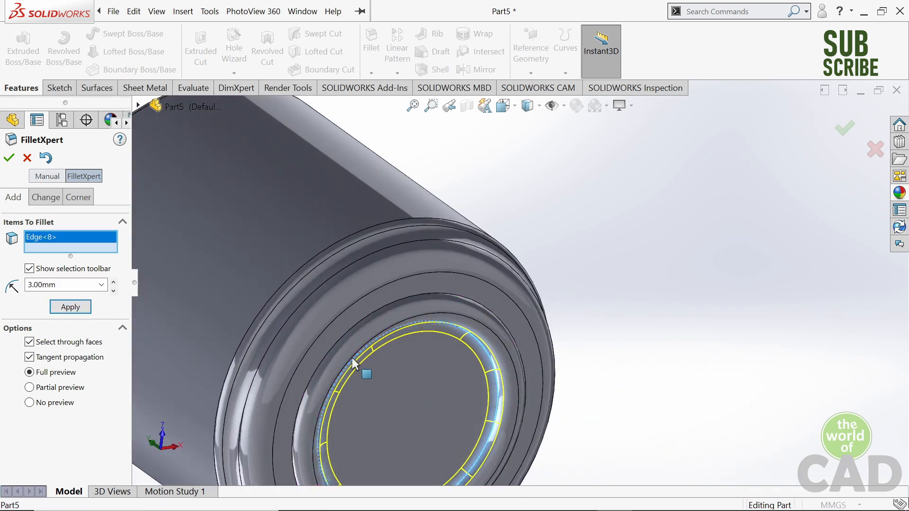
click(350, 358)
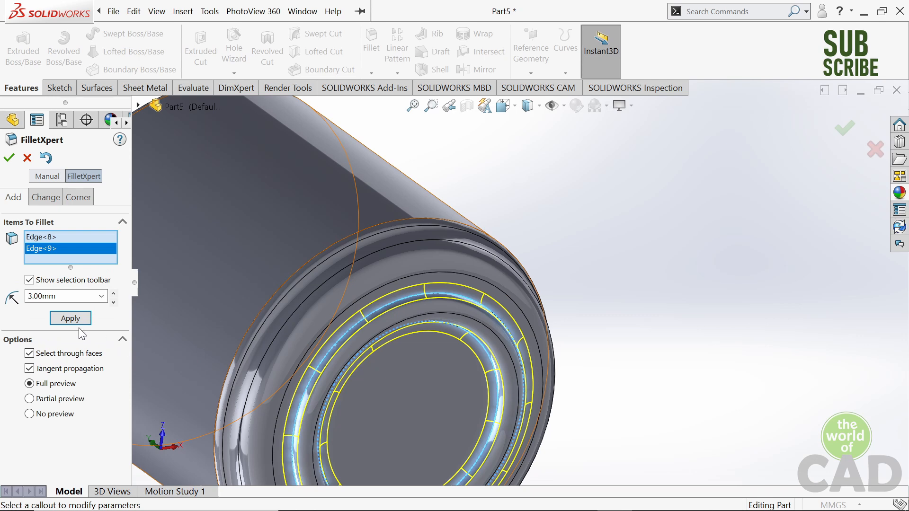
- Fillet the inside edge where the cup's floor meets the wall with a 10 mm radius and finish filleting
middle_drag(725, 245, 637, 248)
scroll(637, 248, up, 6)
middle_drag(563, 204, 497, 326)
scroll(497, 327, down, 3)
middle_drag(507, 260, 506, 303)
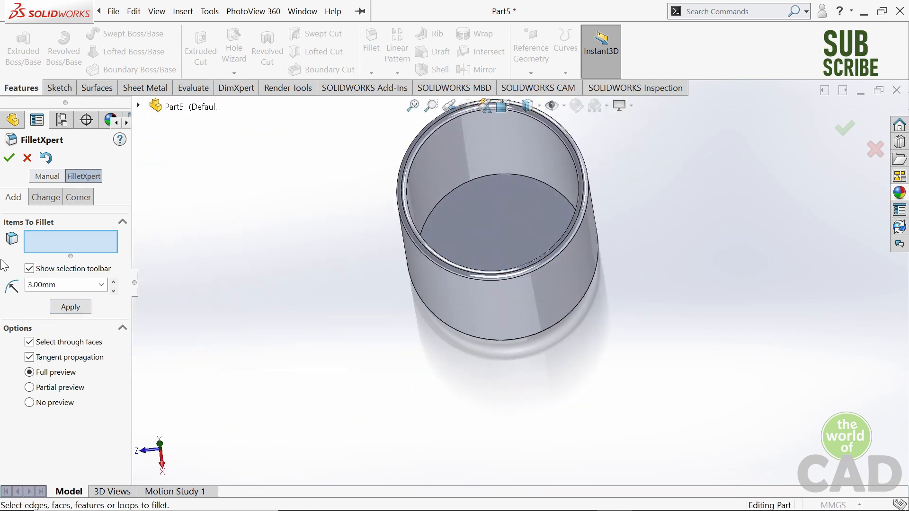
click(77, 286)
click(479, 178)
middle_drag(511, 172, 521, 188)
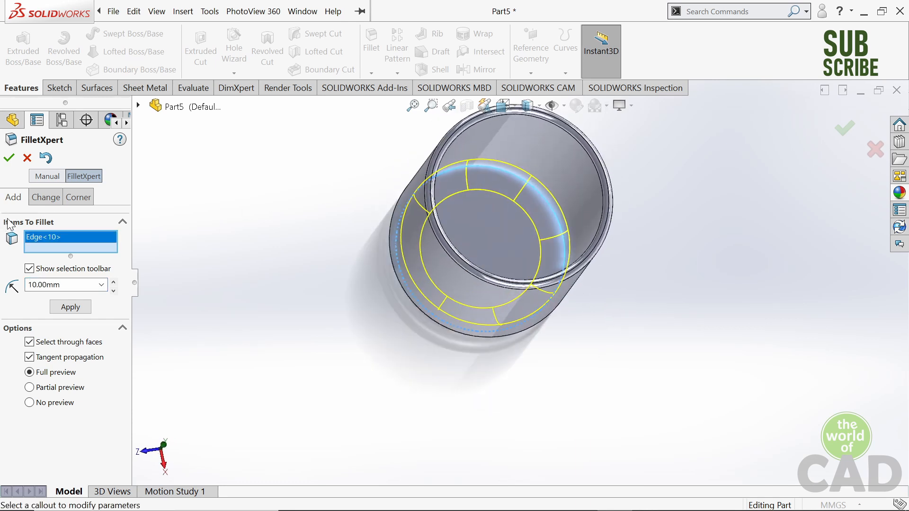
click(71, 307)
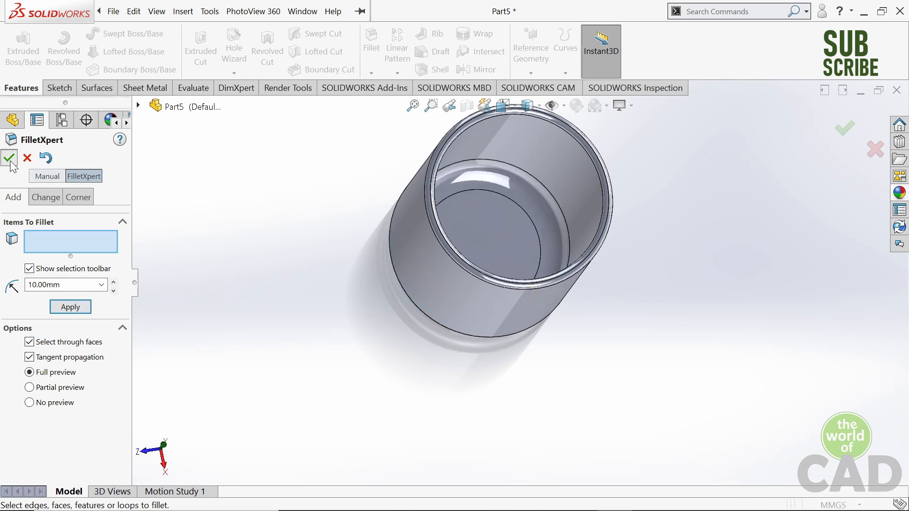
click(10, 160)
- Start a new sketch on the Front Plane, viewed straight on
middle_drag(770, 278, 578, 220)
right_drag(579, 219, 623, 183)
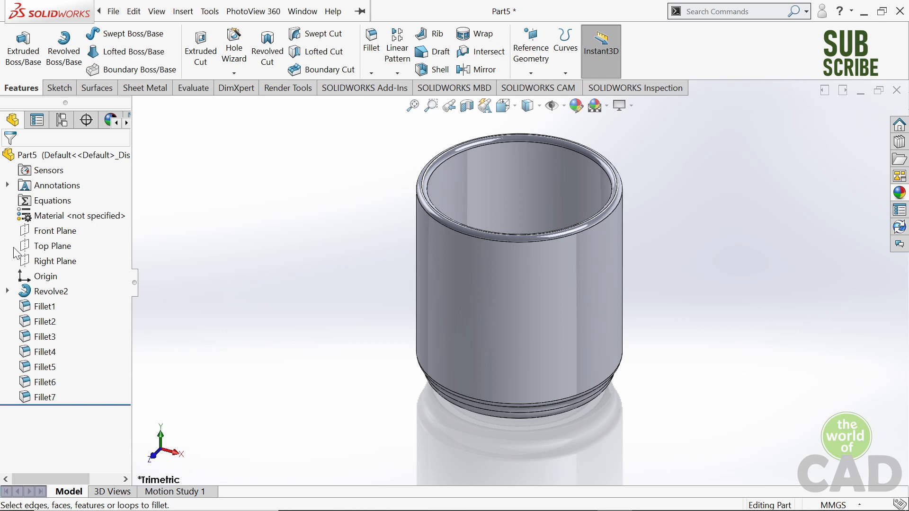
click(52, 230)
key(ctrl+8)
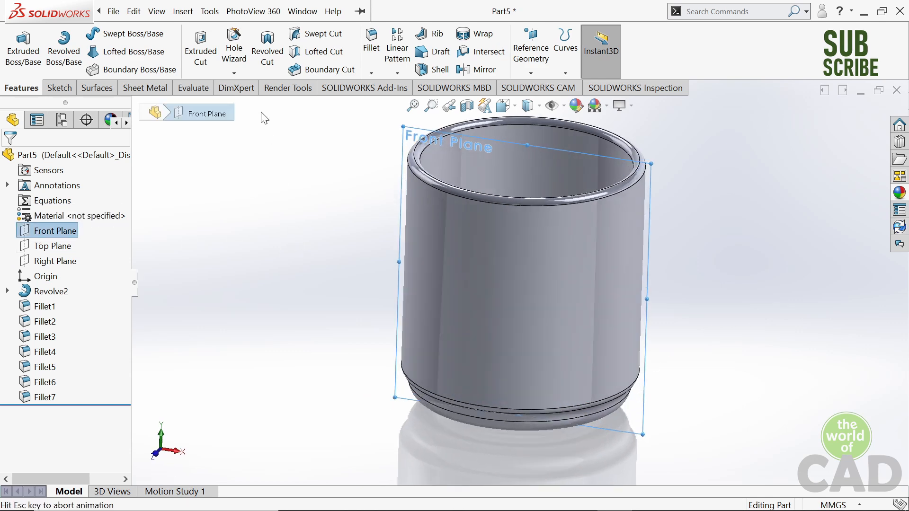
click(59, 88)
click(14, 50)
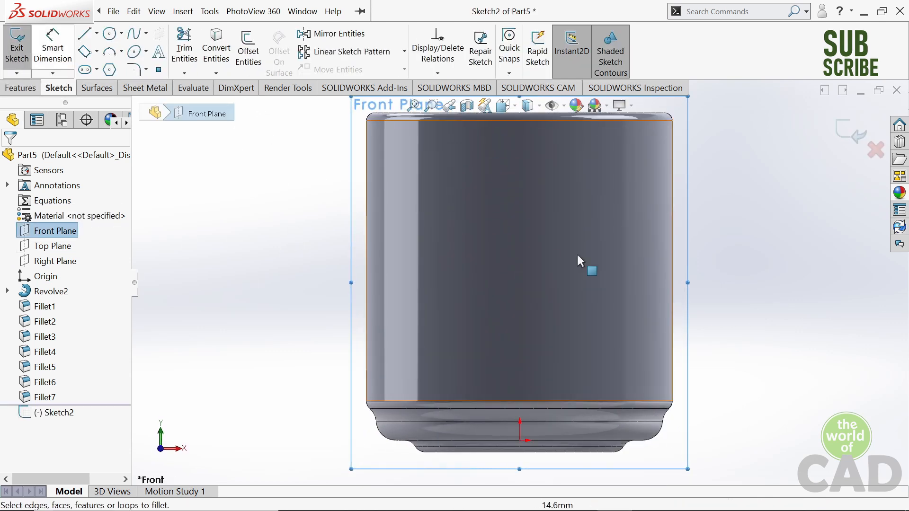
- Sketch an open handle path from the wall: about 34.5 mm horizontally out, about 31.5 mm down, and slanting back to the wall
click(93, 40)
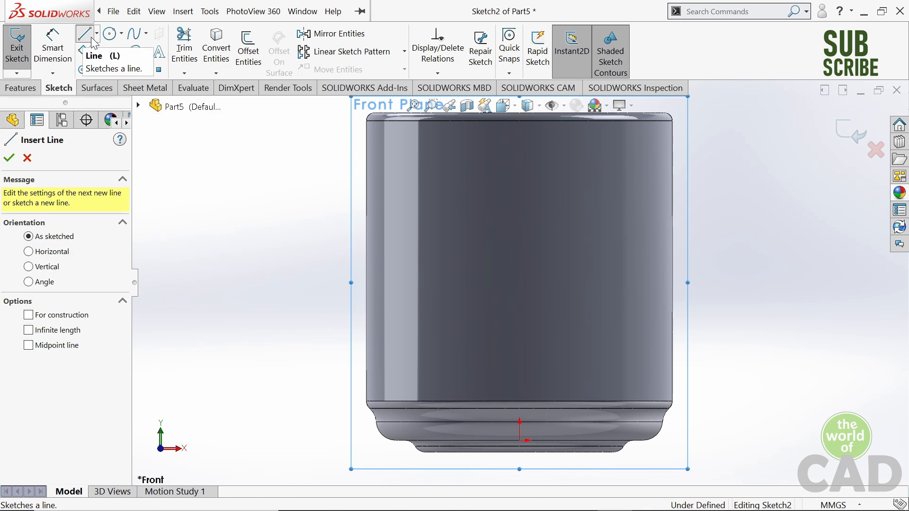
click(673, 169)
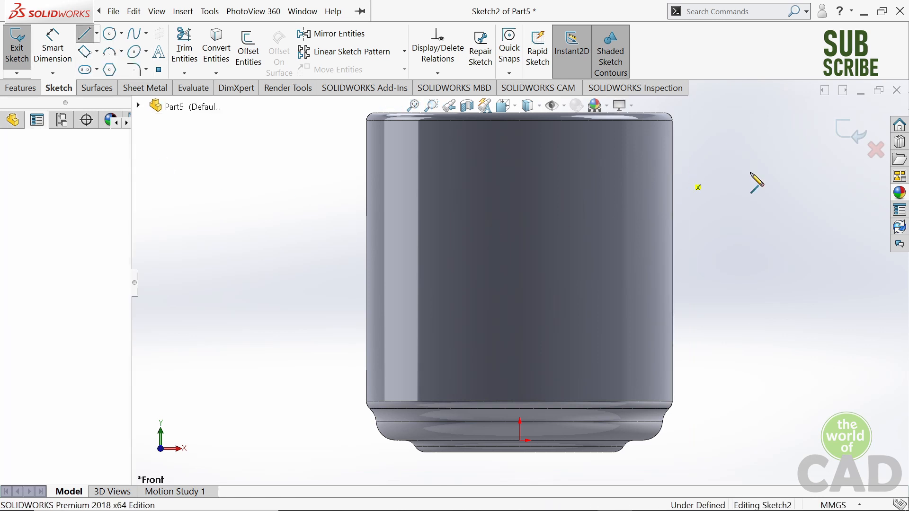
click(809, 168)
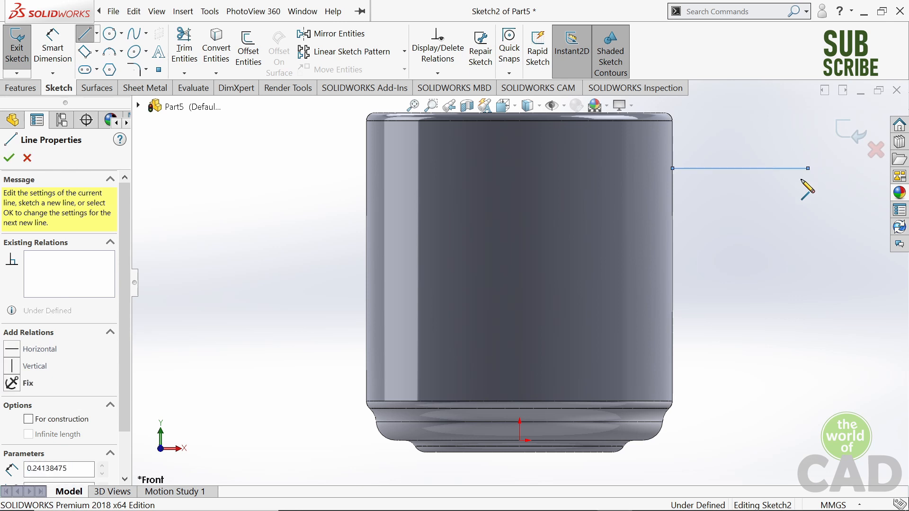
click(809, 291)
click(675, 351)
key(f)
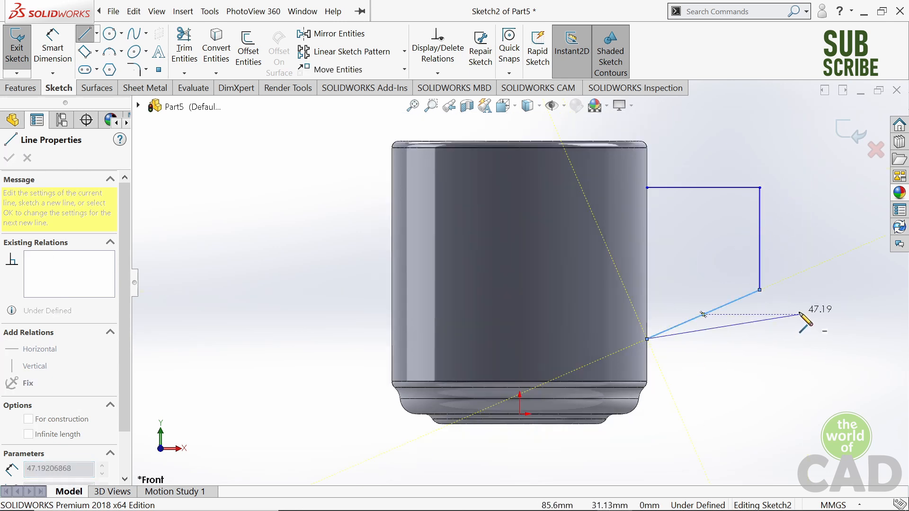
key(Escape)
- Dimension the handle path's horizontal line to 26 mm and its vertical line to 30 mm
click(53, 52)
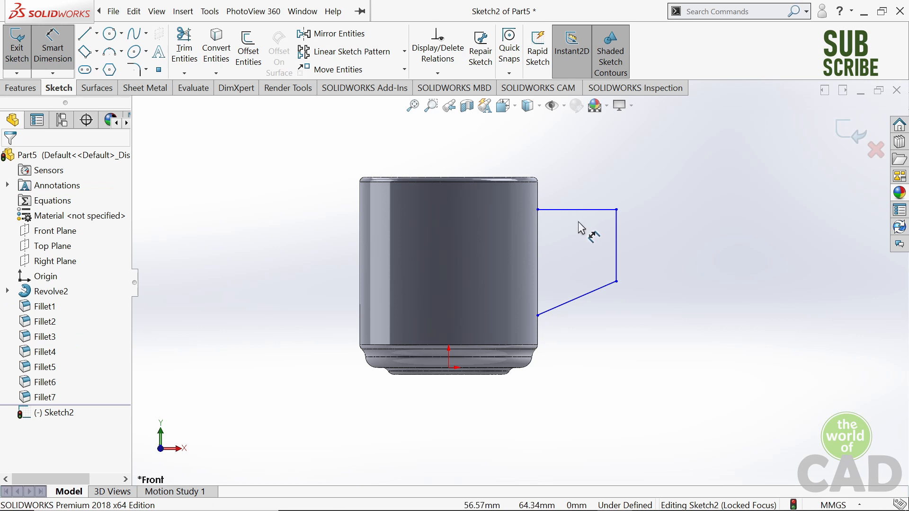
click(579, 210)
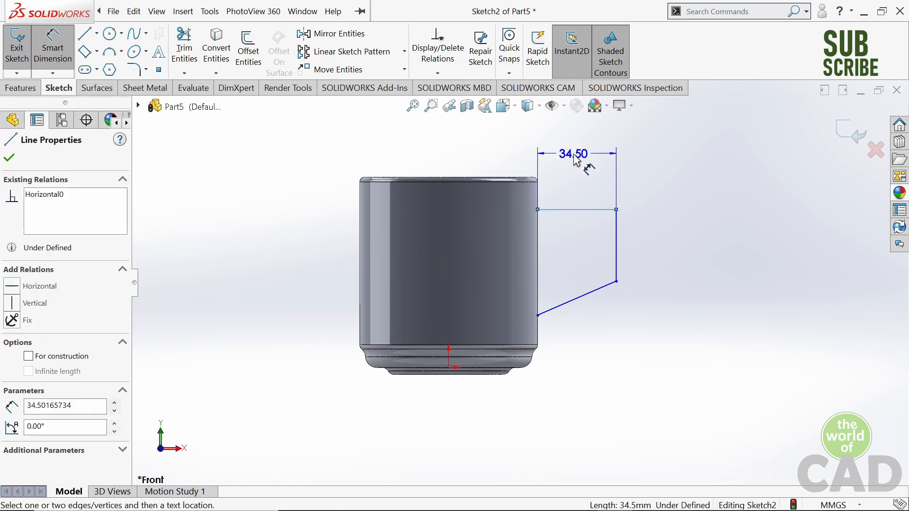
click(576, 160)
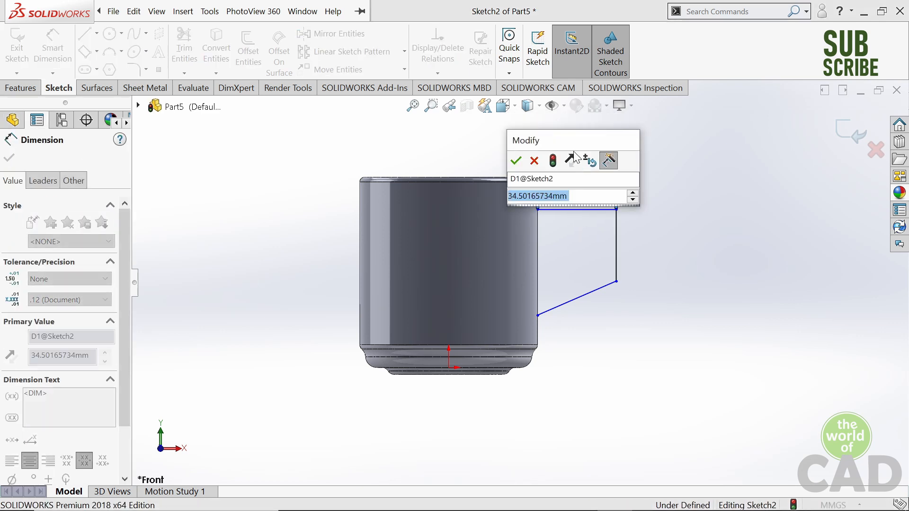
text(26)
key(Return)
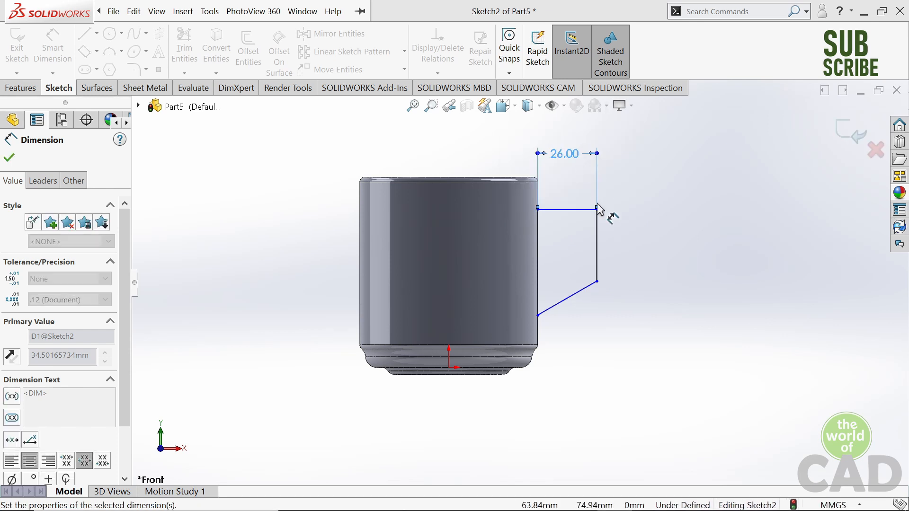
click(609, 239)
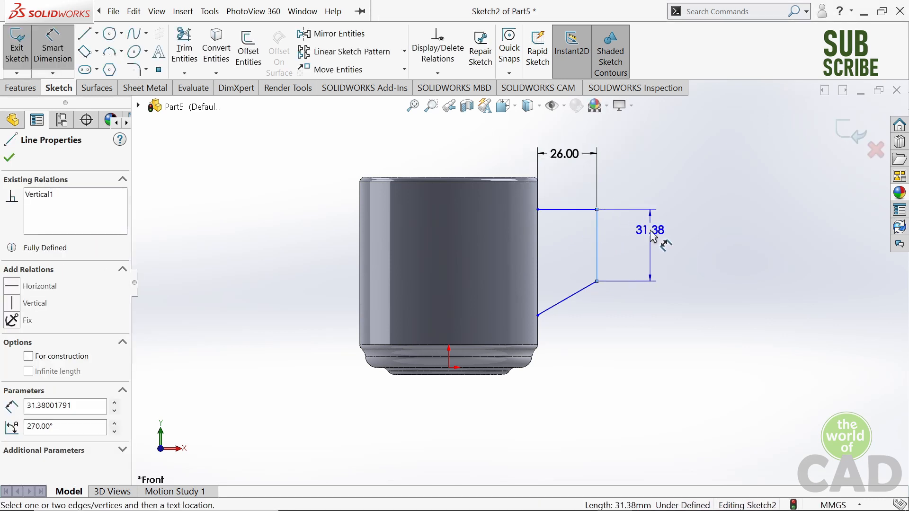
click(653, 235)
text(30)
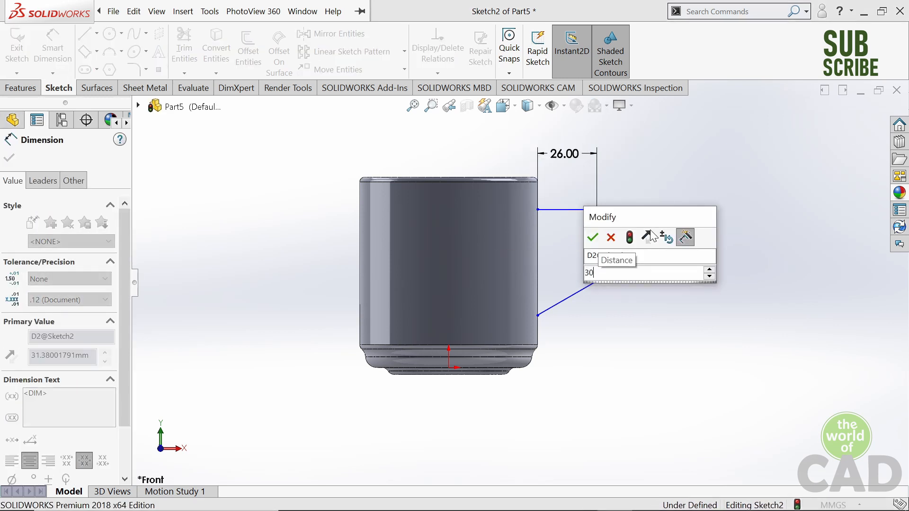
key(Return)
- Set the angle between the handle path's slanted line and the cup wall to 50°
scroll(656, 265, down, 3)
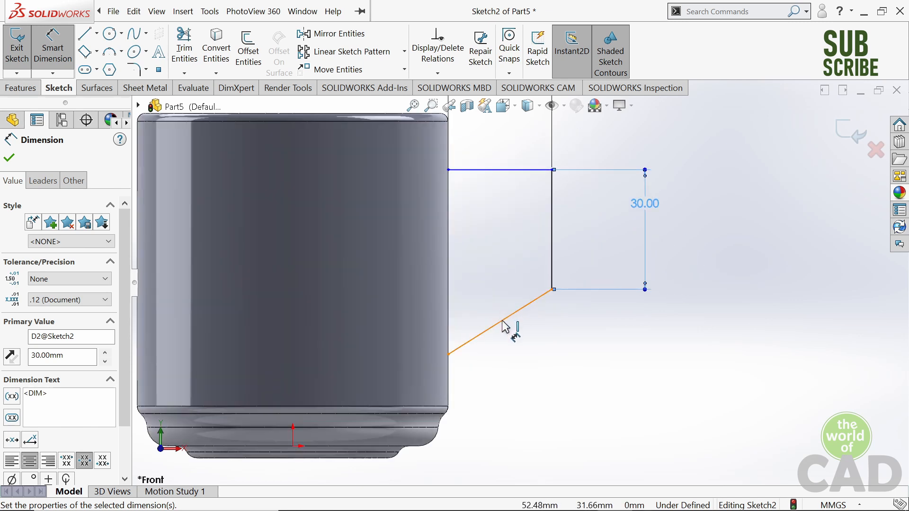
click(511, 315)
click(453, 313)
click(488, 287)
text(50)
key(Return)
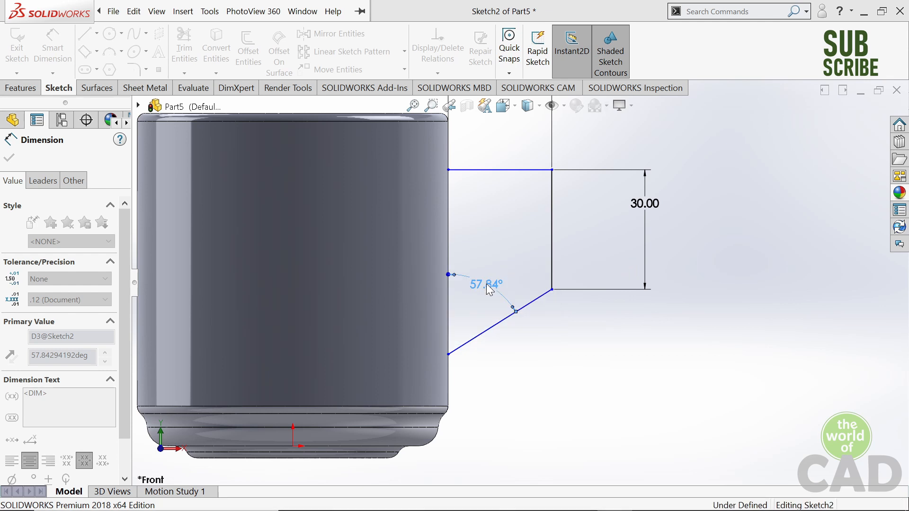
- Dimension the handle path's horizontal line 15 mm below the cup's rim
scroll(497, 237, up, 2)
scroll(507, 243, down, 5)
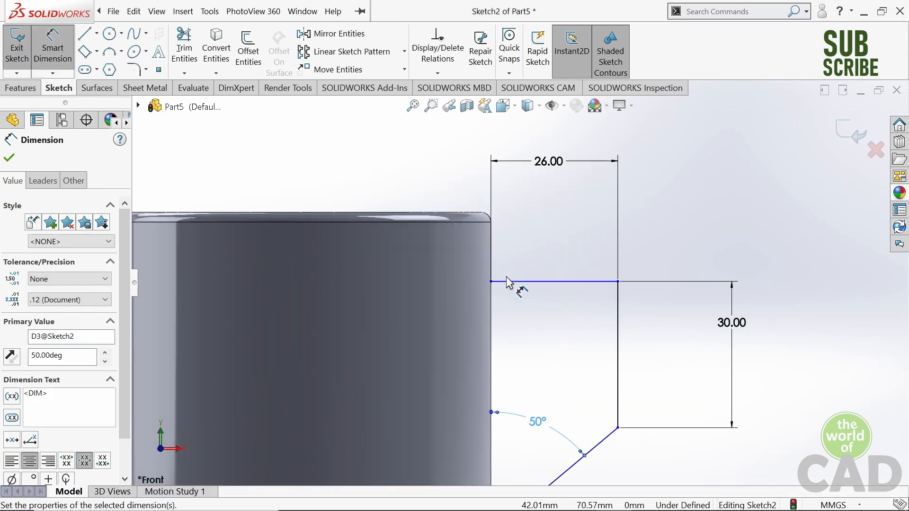
click(510, 283)
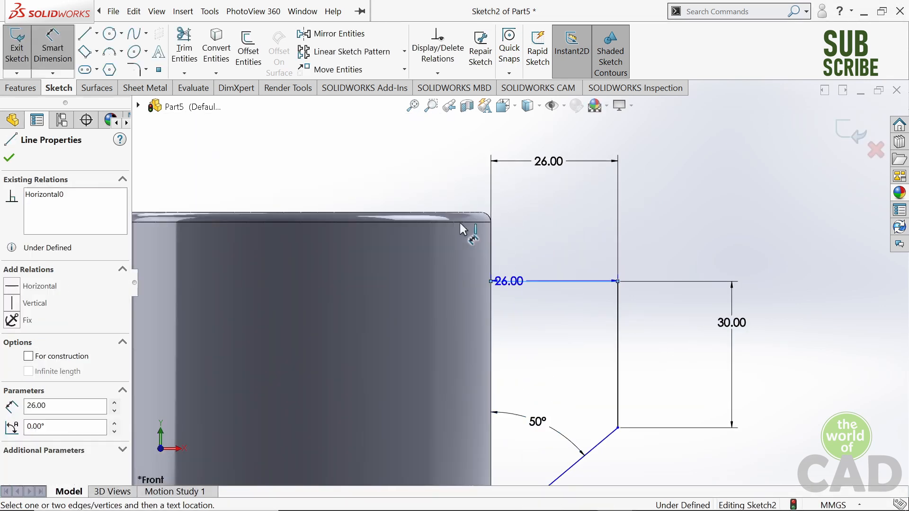
click(422, 213)
click(422, 171)
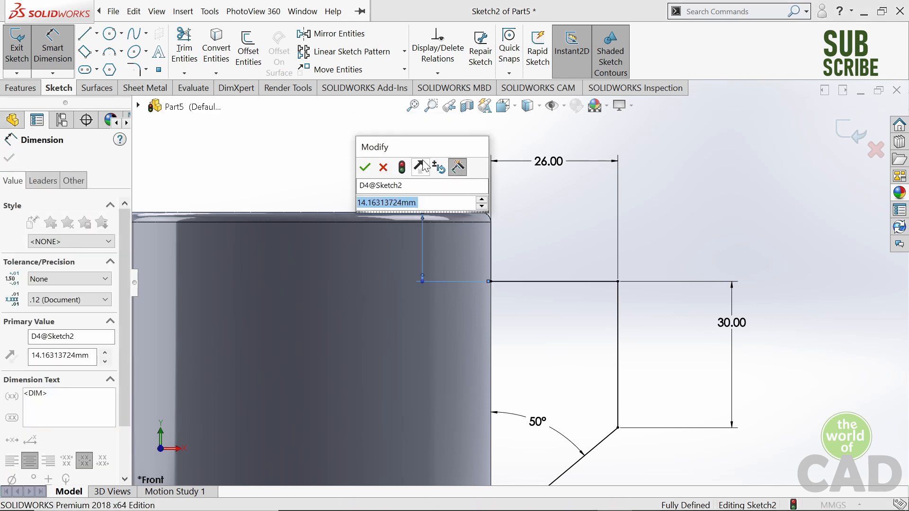
text(15)
key(Return)
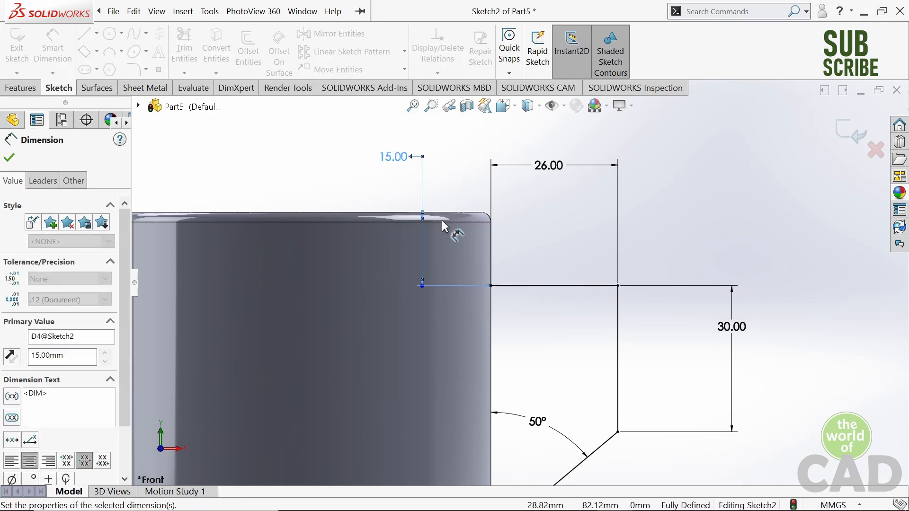
- Round both outer corners of the handle path with 10 mm sketch fillets and finish the sketch
scroll(477, 322, up, 3)
scroll(478, 322, up, 1)
middle_drag(635, 300, 622, 299)
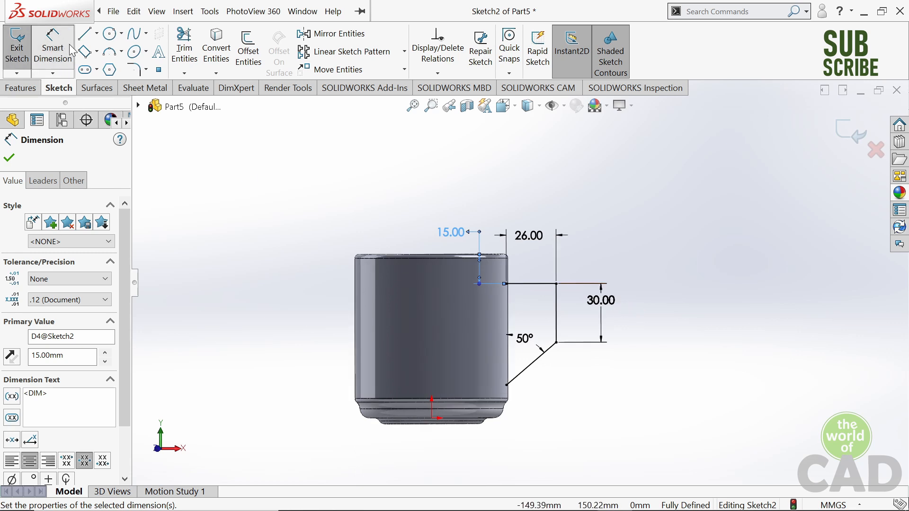
click(133, 71)
scroll(550, 284, down, 5)
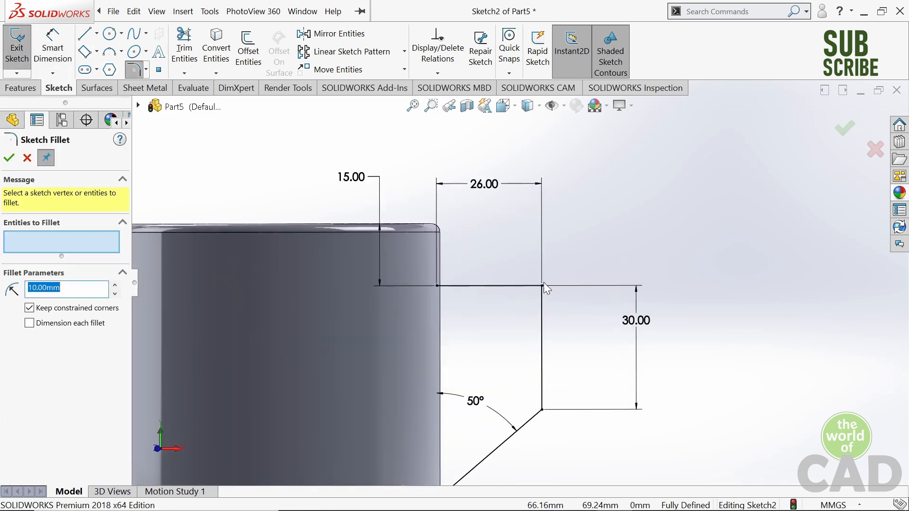
click(542, 285)
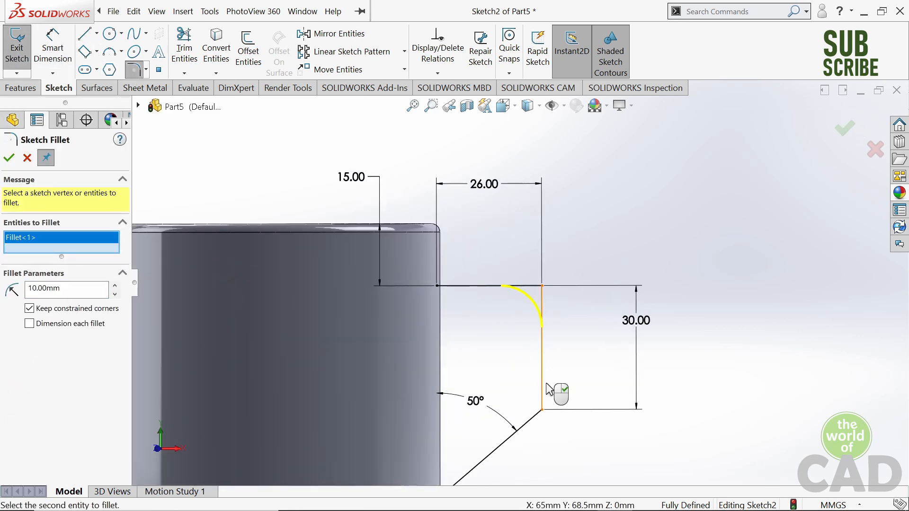
click(542, 409)
click(6, 159)
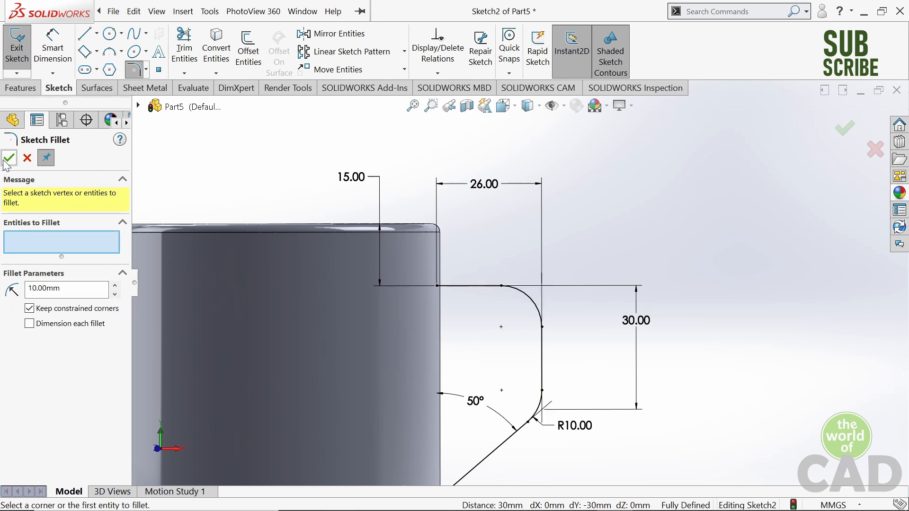
click(6, 161)
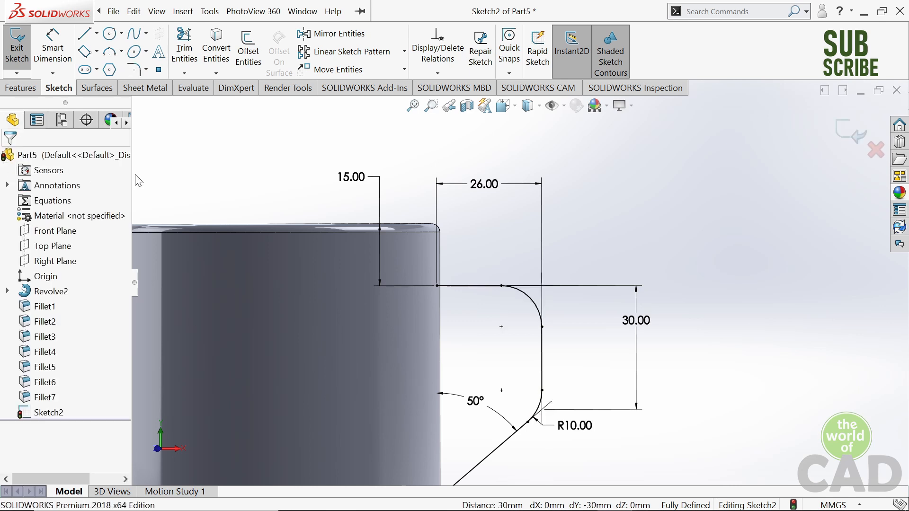
click(848, 142)
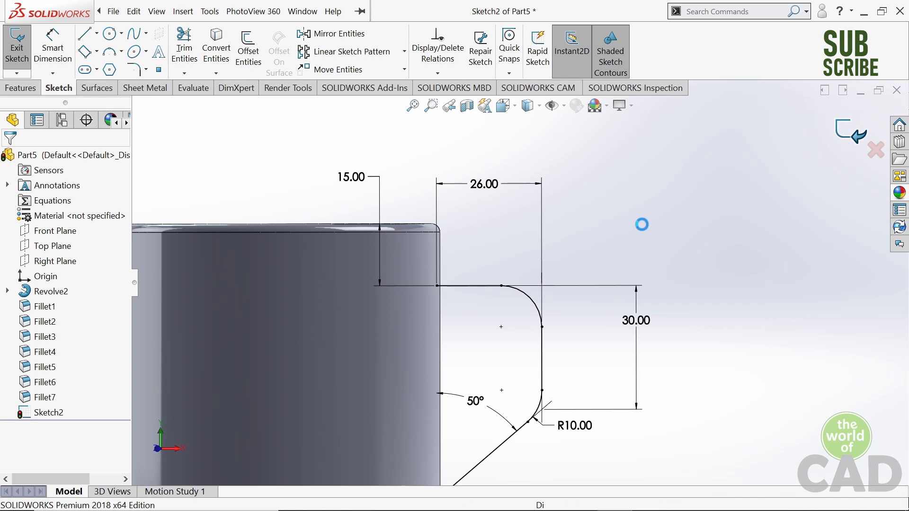
- Examine the handle path and its upper and lower endpoints against the cup wall
mouse_move(683, 166)
middle_down()
mouse_move(677, 200)
mouse_move(689, 219)
mouse_move(696, 166)
mouse_move(678, 195)
middle_up()
scroll(676, 191, down, 1)
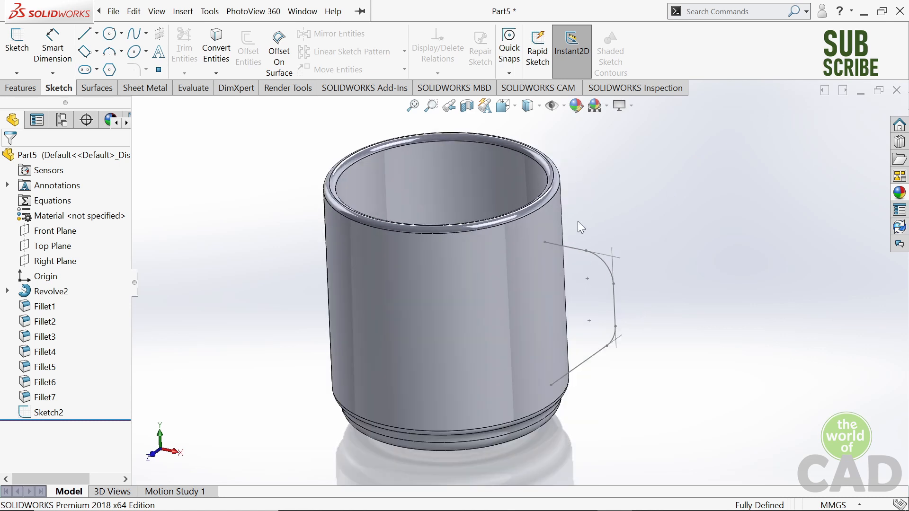
middle_drag(577, 221, 583, 225)
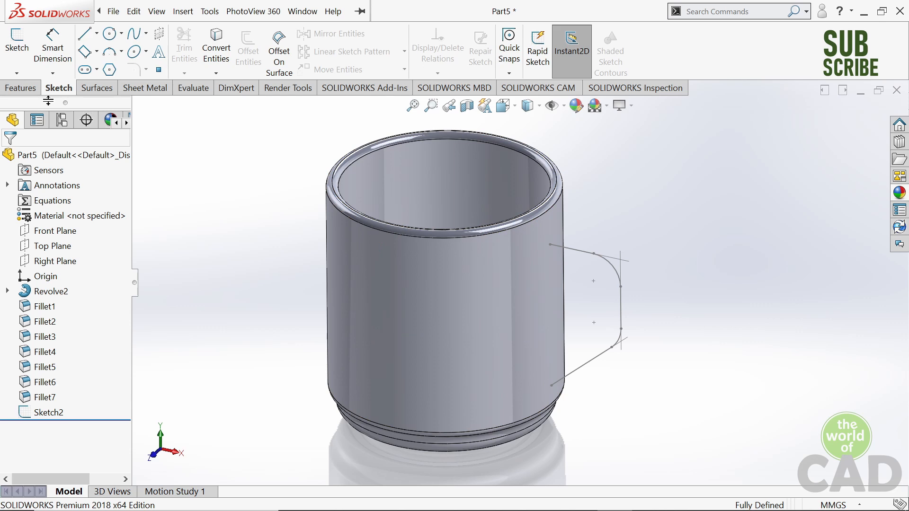
click(35, 92)
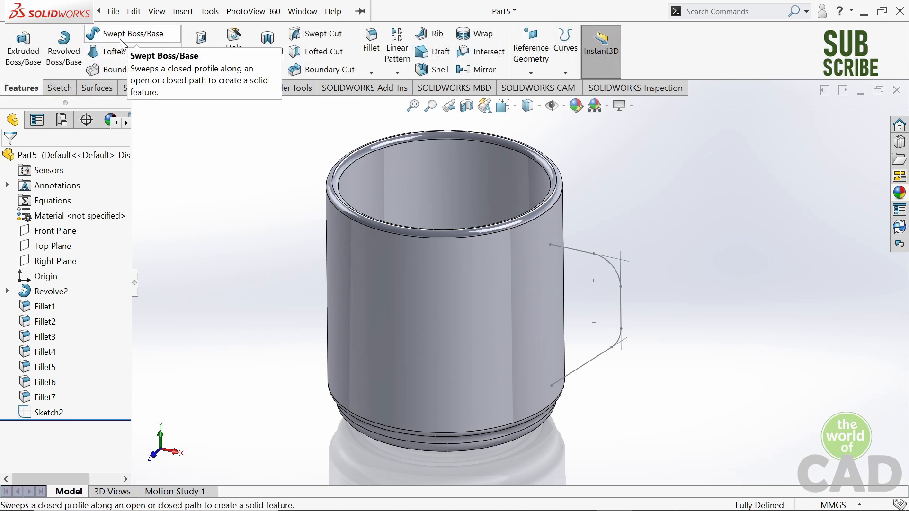
scroll(552, 261, down, 3)
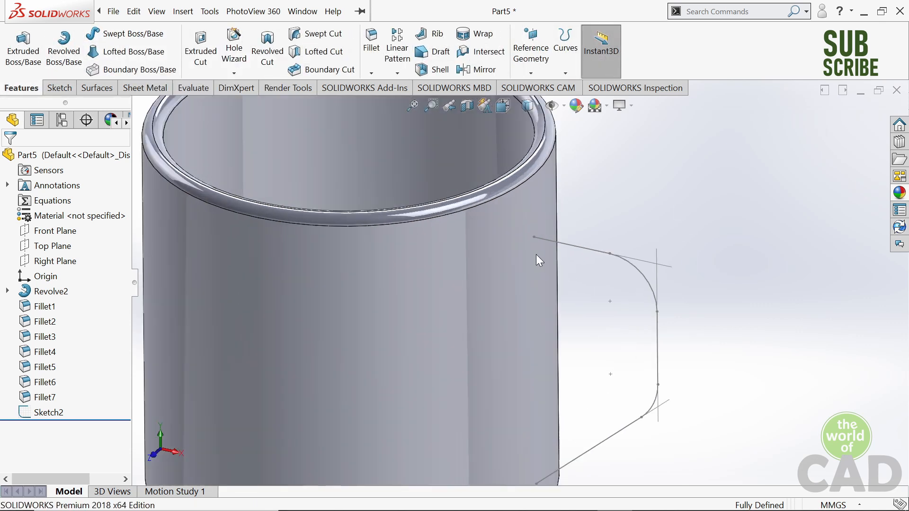
scroll(536, 255, up, 3)
scroll(540, 262, down, 2)
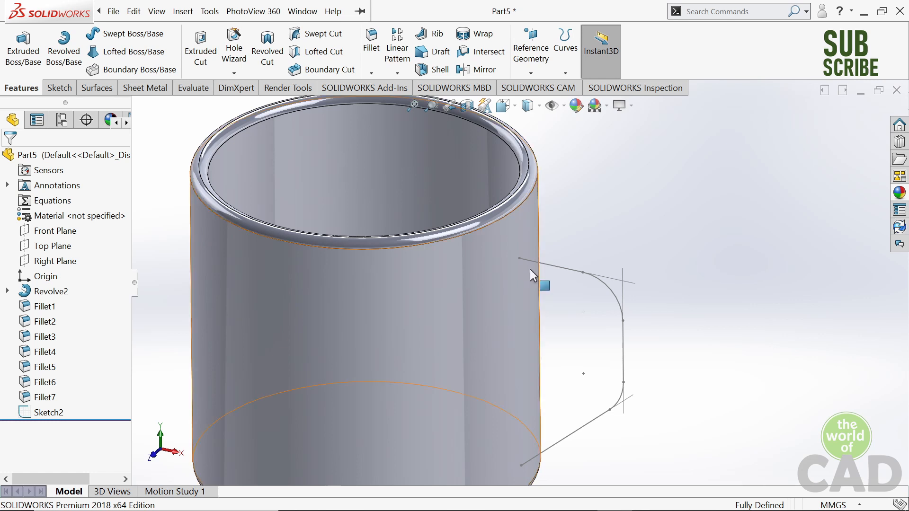
scroll(549, 260, up, 2)
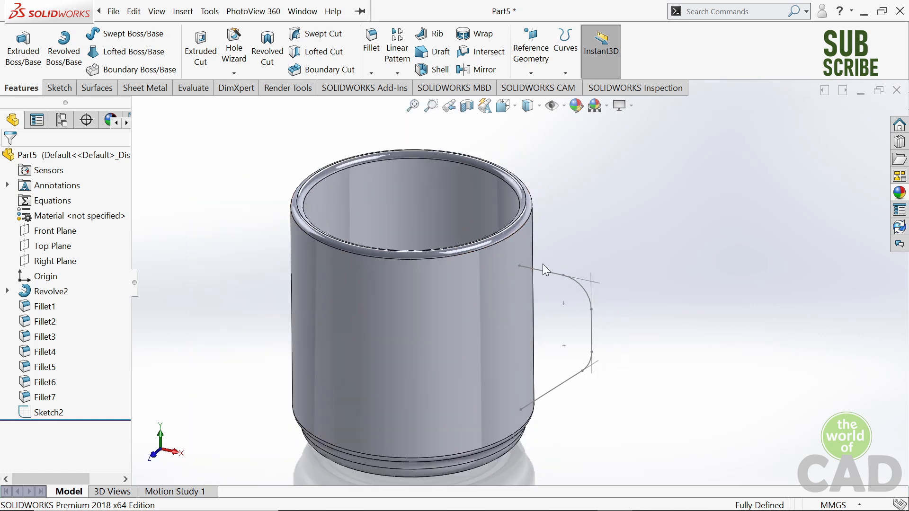
click(519, 266)
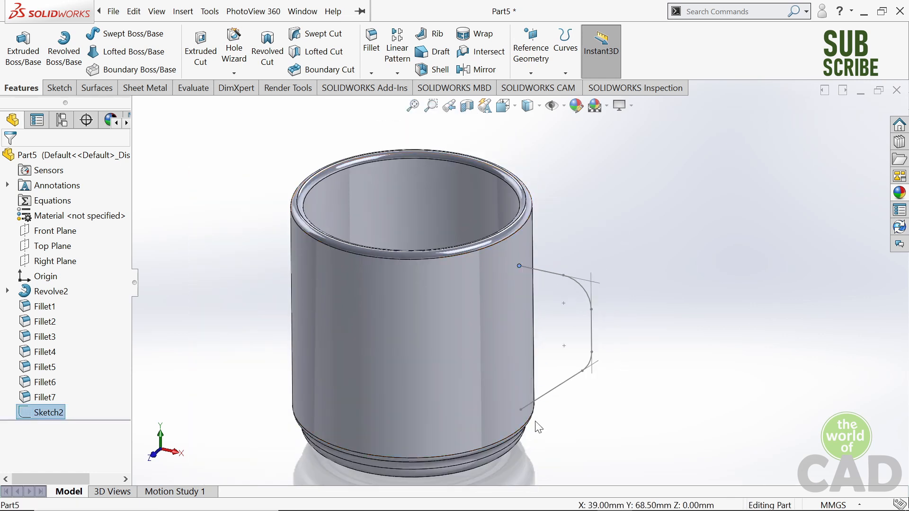
click(521, 411)
click(621, 274)
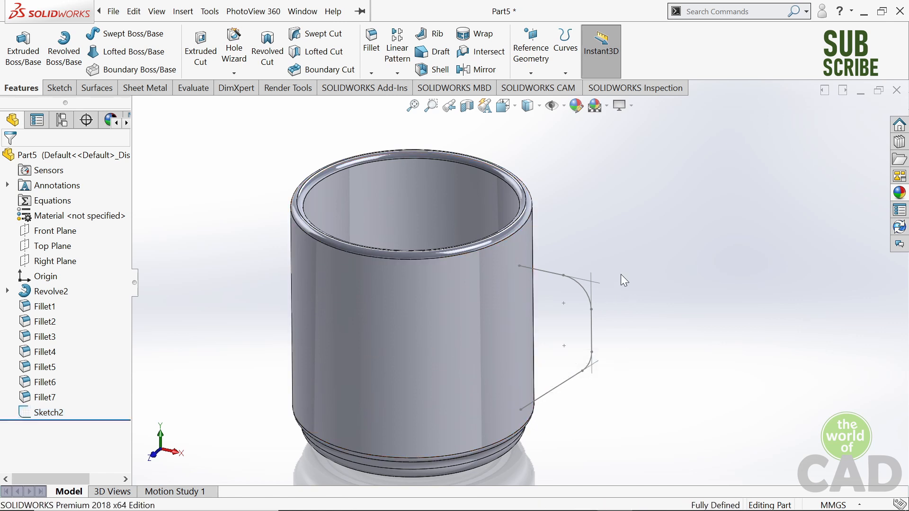
scroll(502, 269, down, 2)
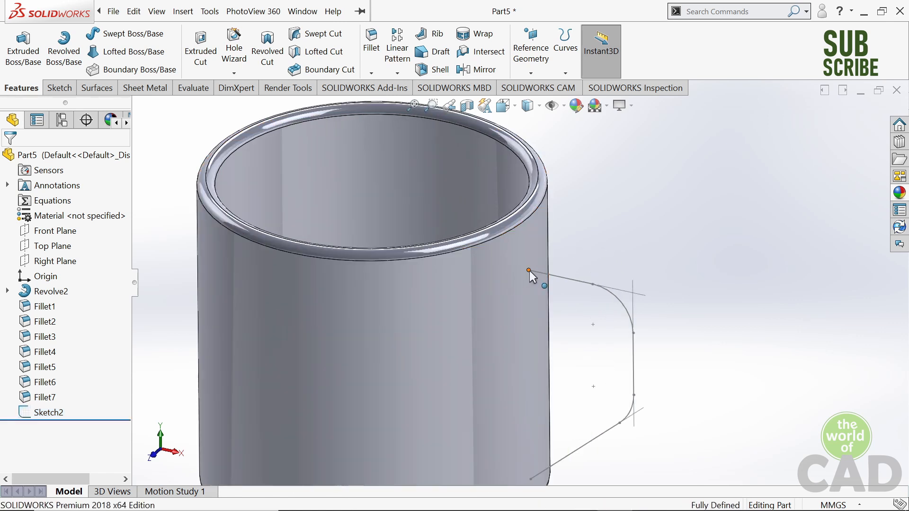
click(564, 183)
click(662, 190)
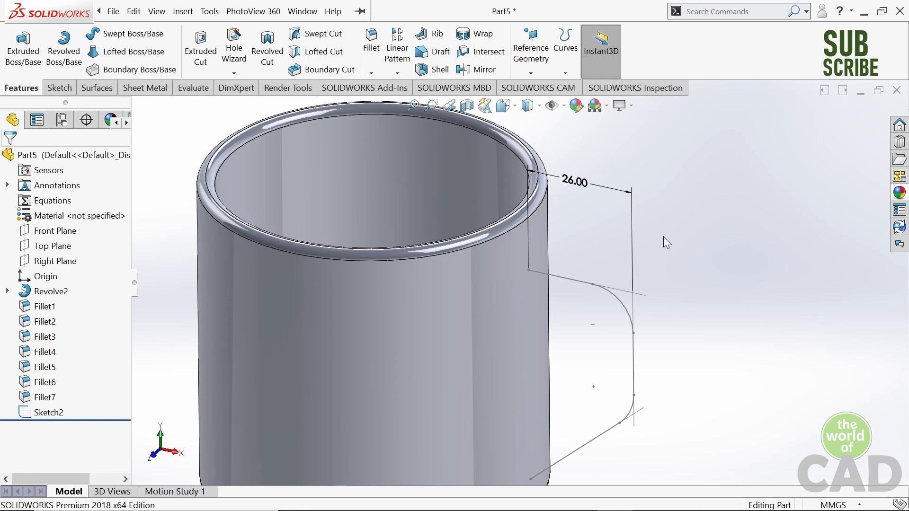
scroll(662, 236, up, 3)
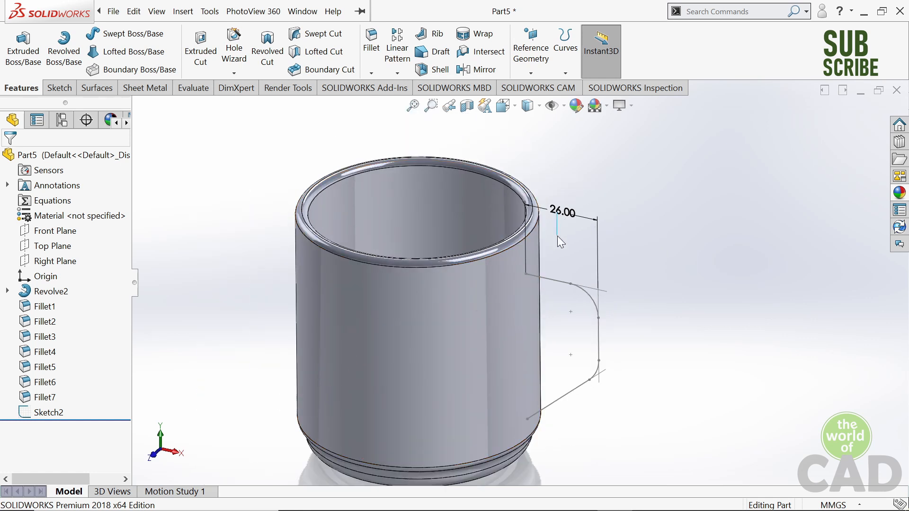
- Create a reference plane through the handle path's upper endpoint, parallel to the Right Plane
scroll(530, 270, down, 3)
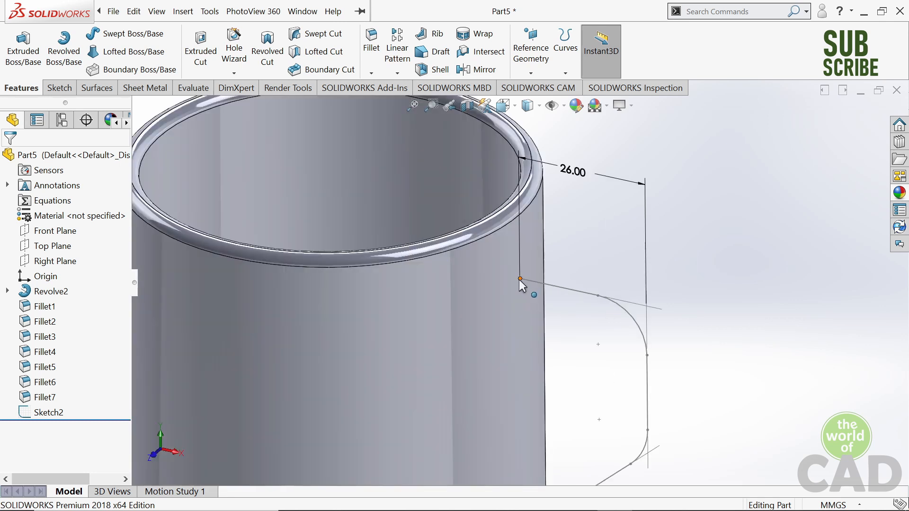
click(519, 279)
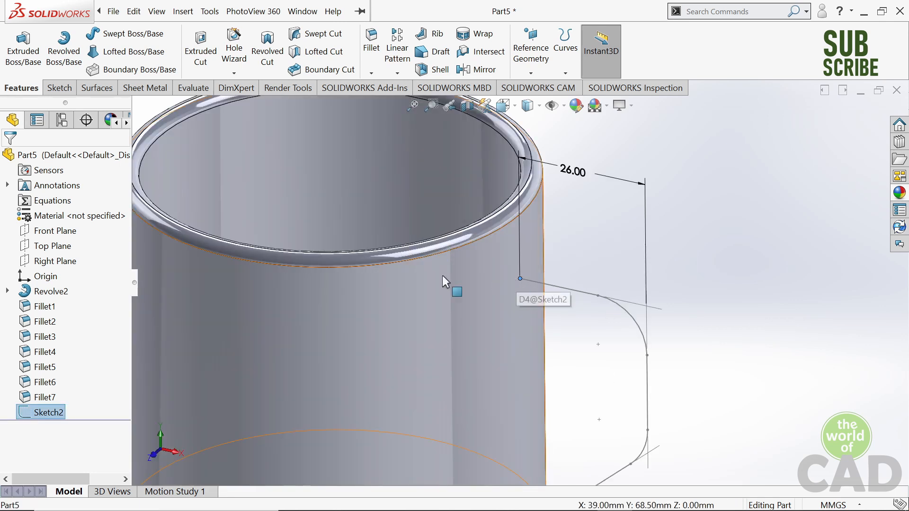
click(62, 261)
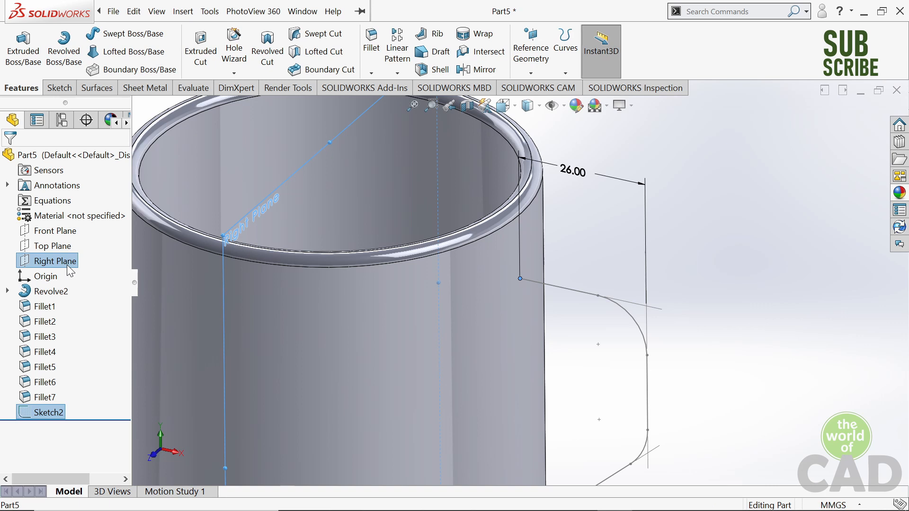
click(530, 72)
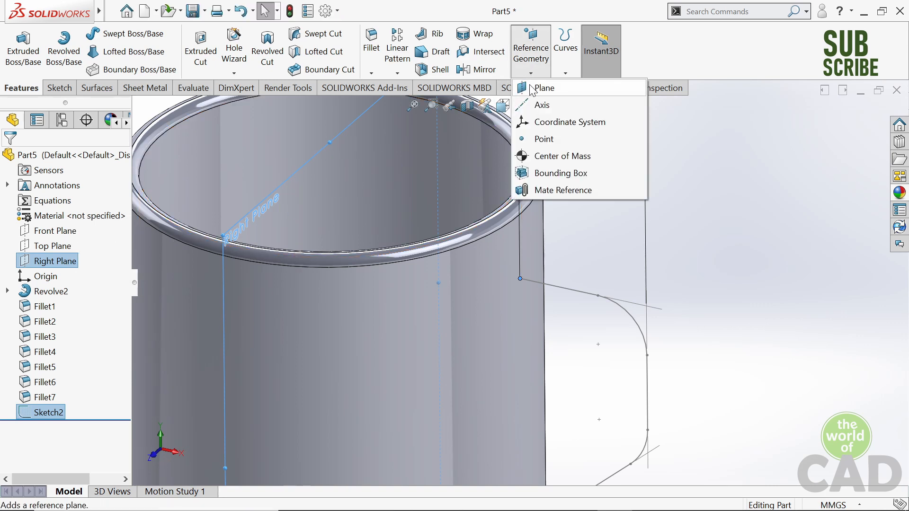
click(529, 85)
scroll(639, 240, up, 4)
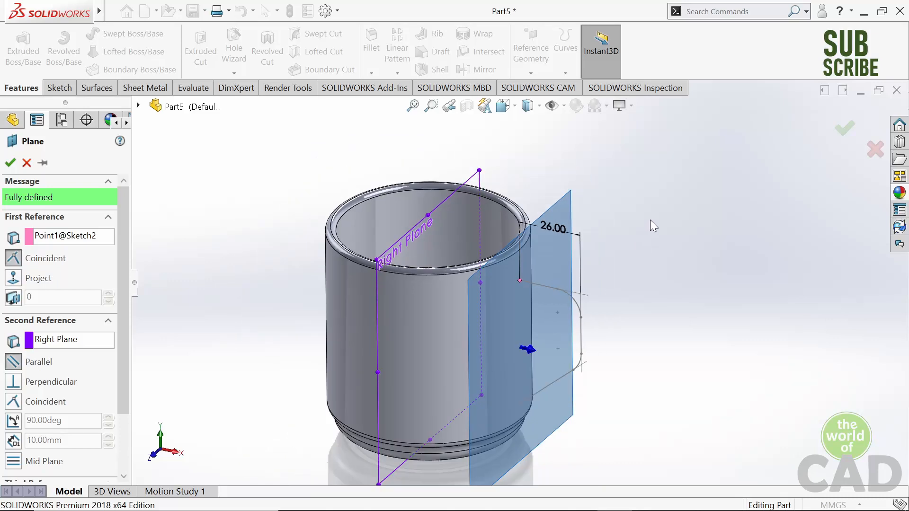
click(843, 131)
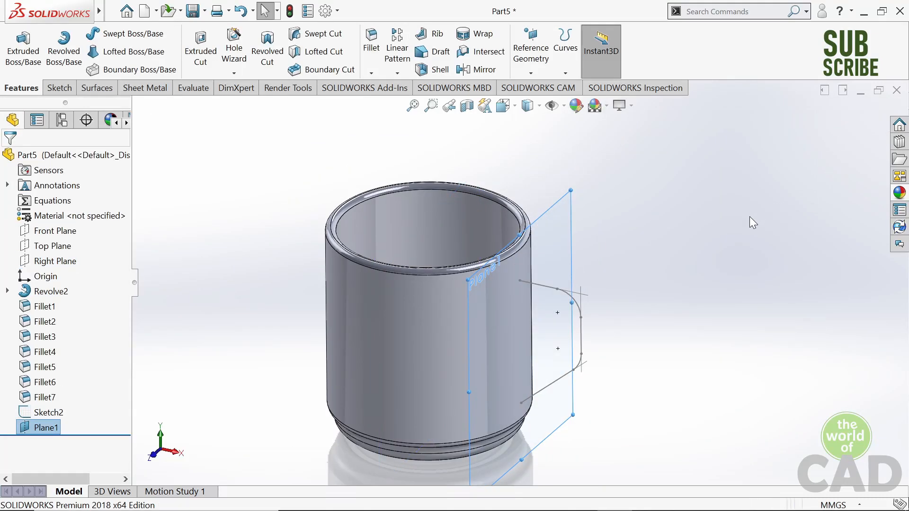
- Sketch a centre rectangle about 19.7 by 10.3 mm on the new reference plane, centred on the handle path's upper endpoint
middle_drag(753, 222, 708, 197)
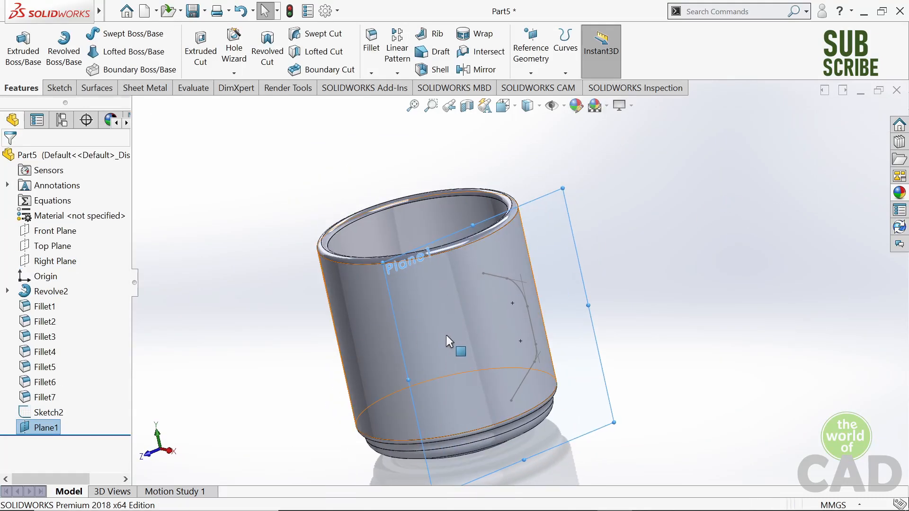
key(ctrl+8)
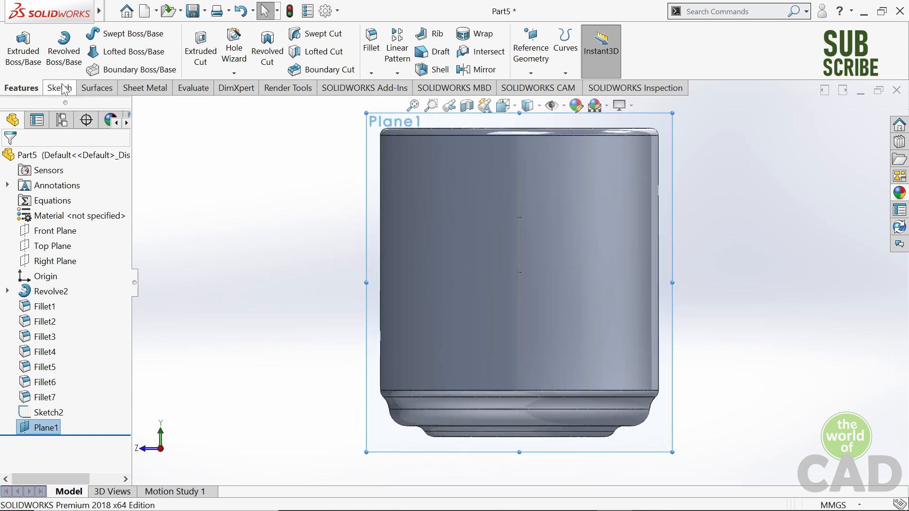
click(59, 88)
click(12, 63)
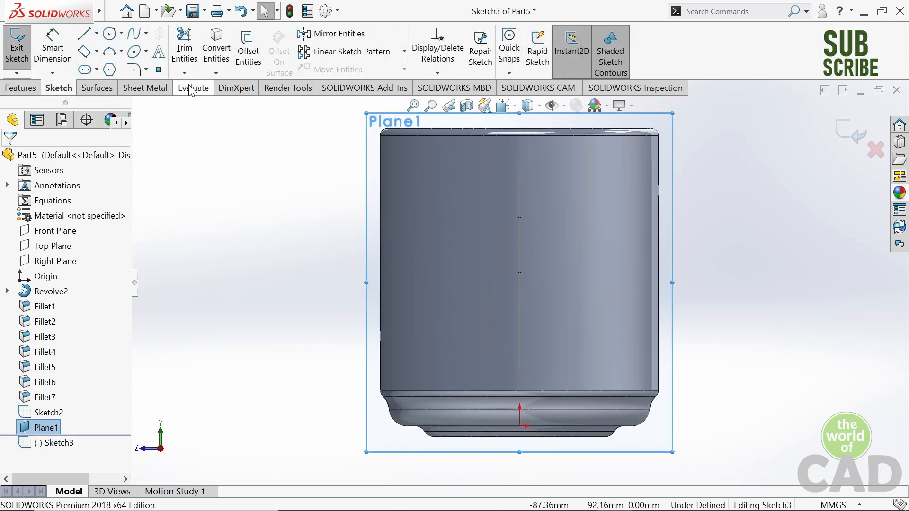
scroll(493, 235, down, 2)
scroll(349, 246, up, 2)
scroll(537, 284, down, 4)
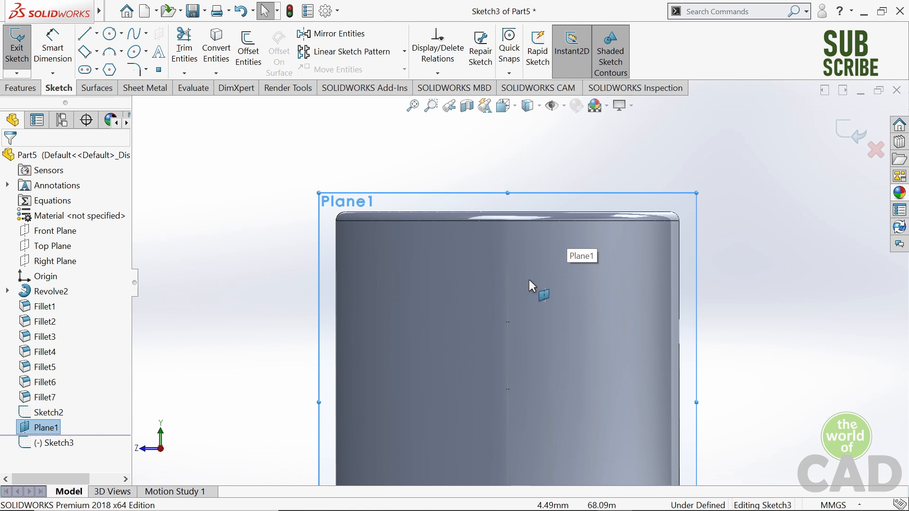
click(85, 52)
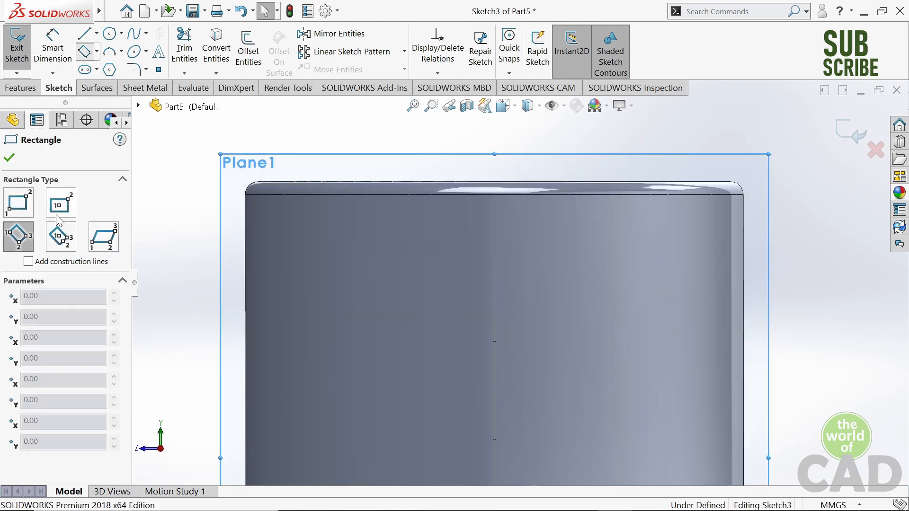
click(60, 203)
scroll(635, 299, down, 3)
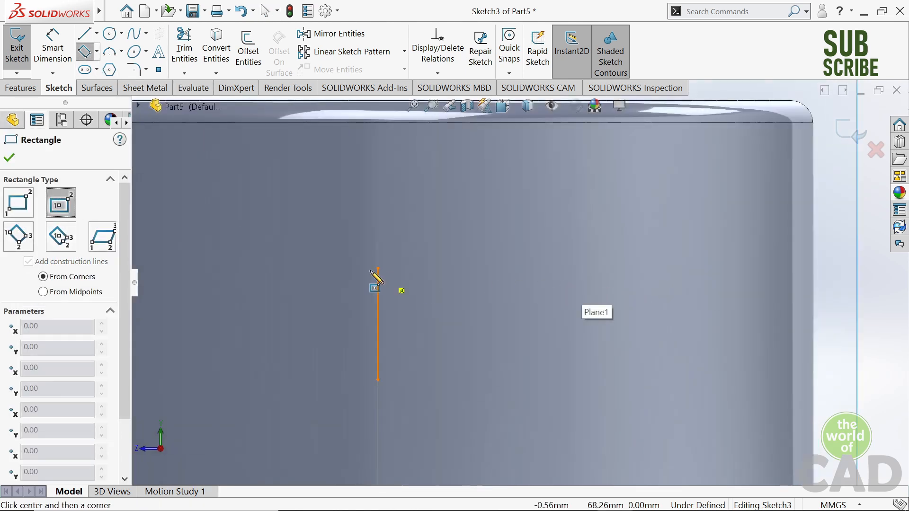
click(378, 269)
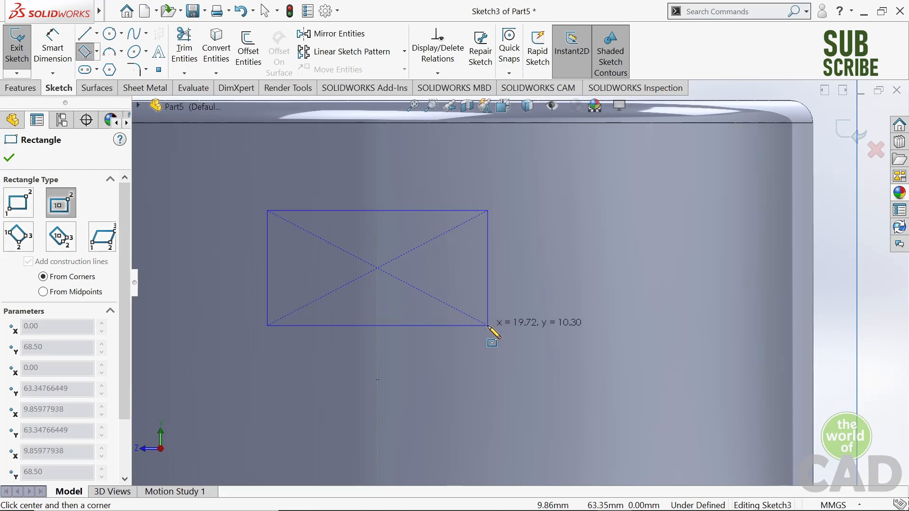
click(488, 326)
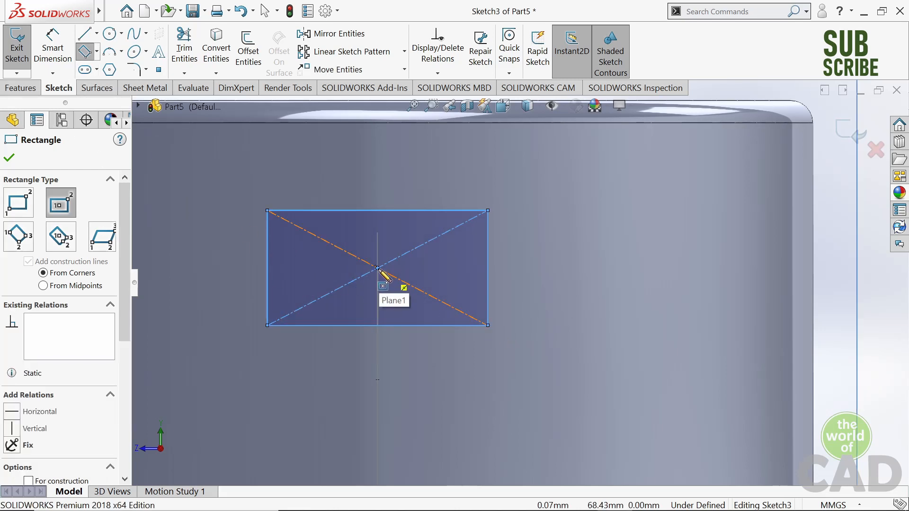
- Dimension the handle profile rectangle 10 mm wide and 8 mm high
middle_drag(379, 284, 430, 286)
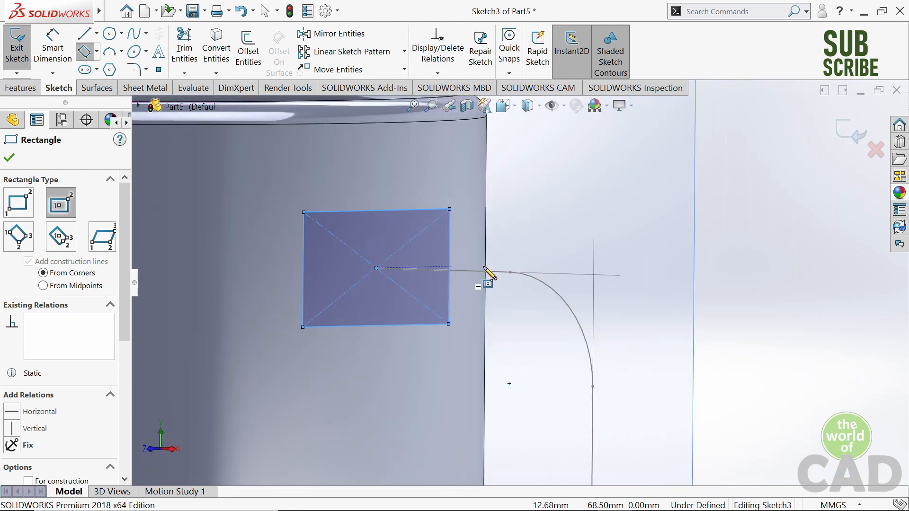
key(ctrl+8)
scroll(503, 168, down, 3)
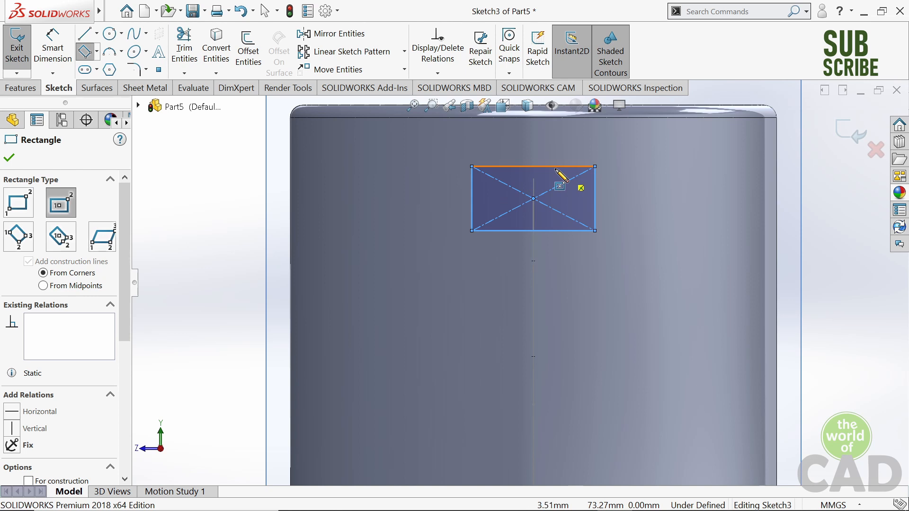
scroll(557, 169, down, 2)
scroll(607, 180, down, 2)
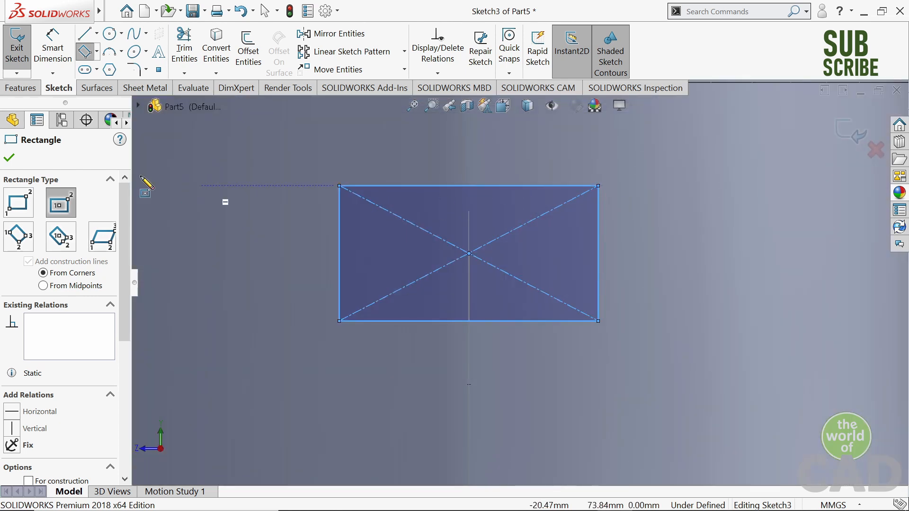
click(52, 48)
click(467, 186)
click(460, 137)
text(10)
key(Return)
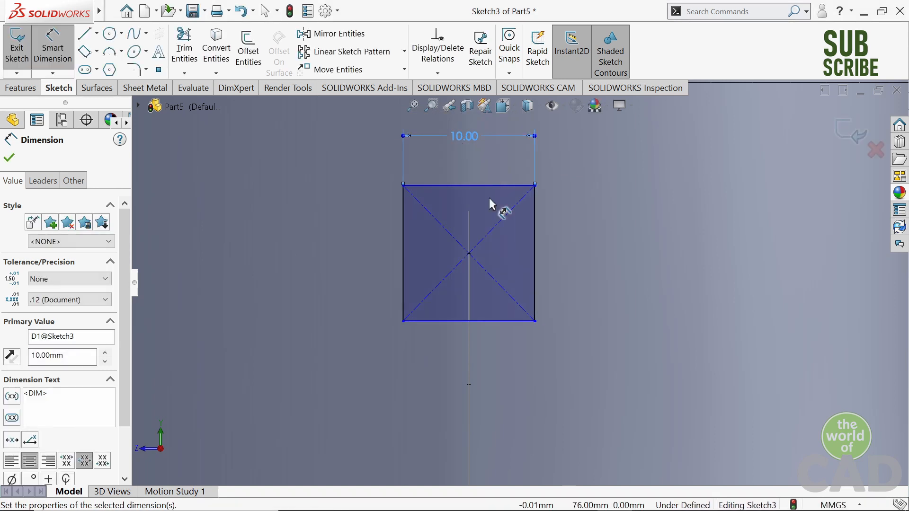
click(537, 240)
click(599, 241)
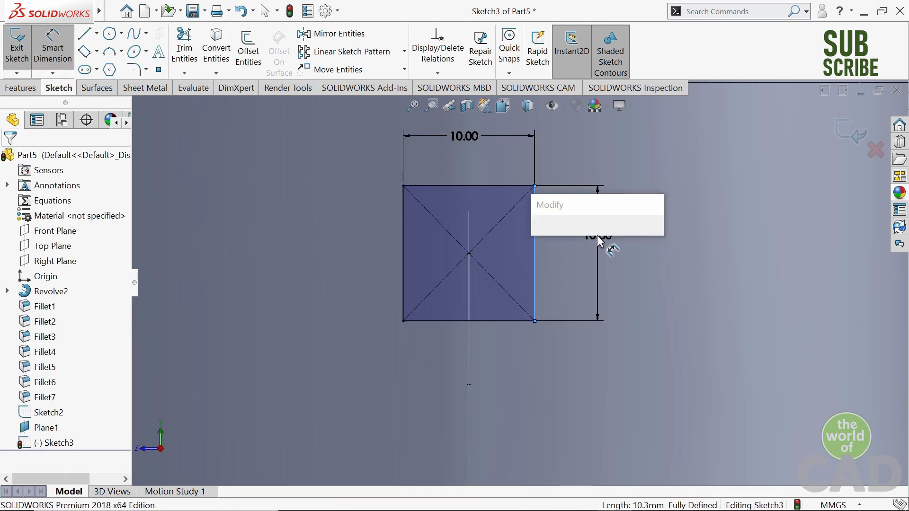
text(8)
key(Return)
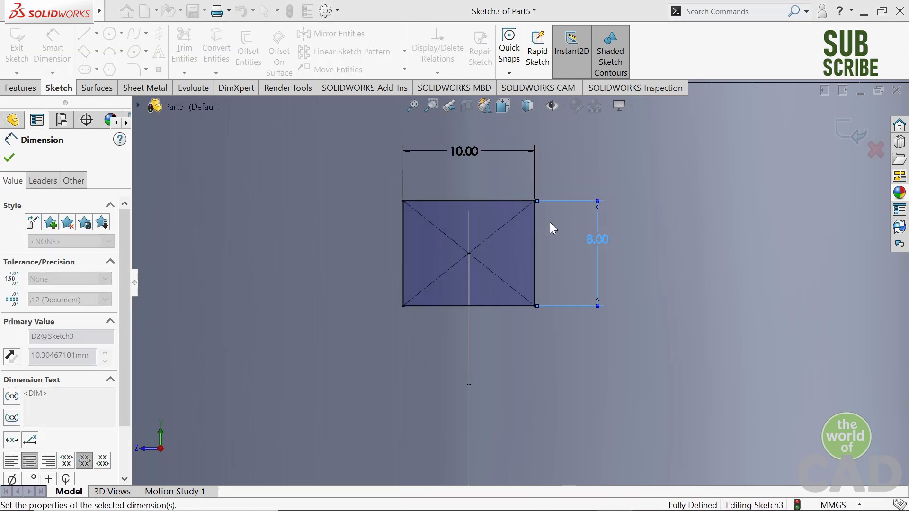
- Round all four corners of the handle profile rectangle with 3.5 mm sketch fillets and finish the sketch
click(134, 69)
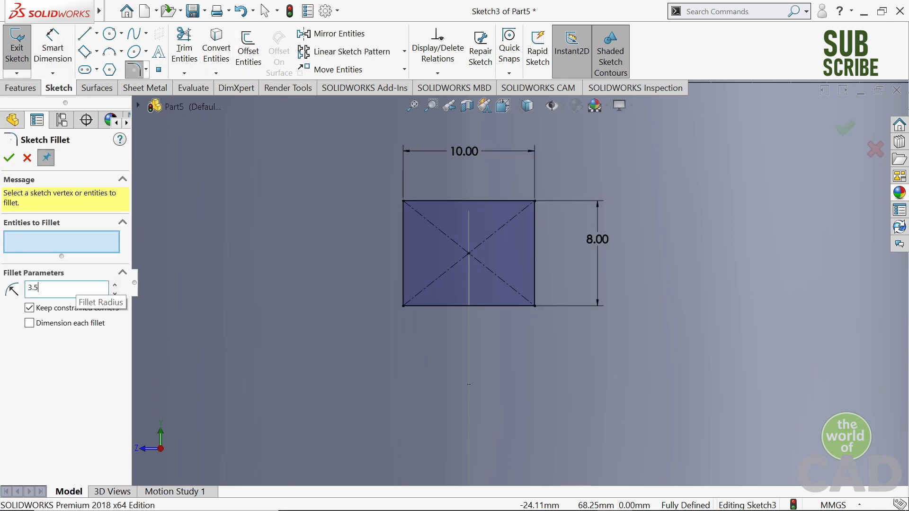
click(403, 201)
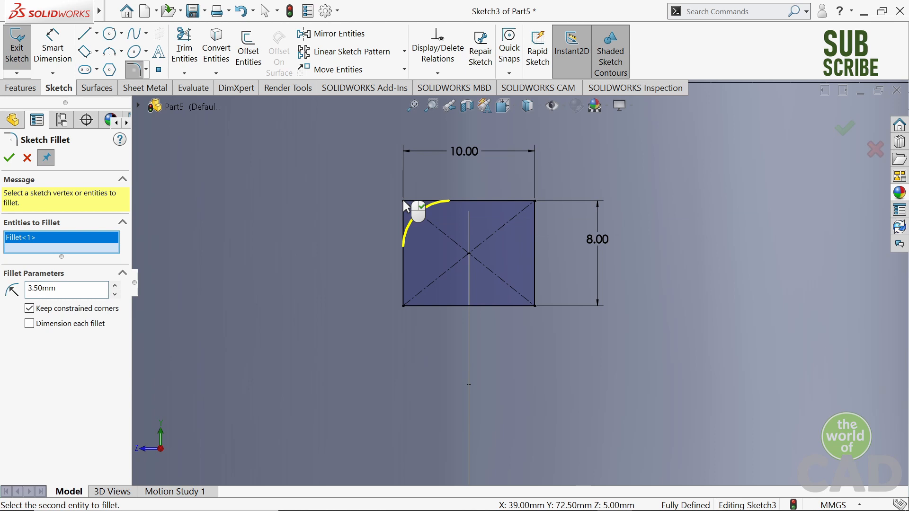
click(404, 307)
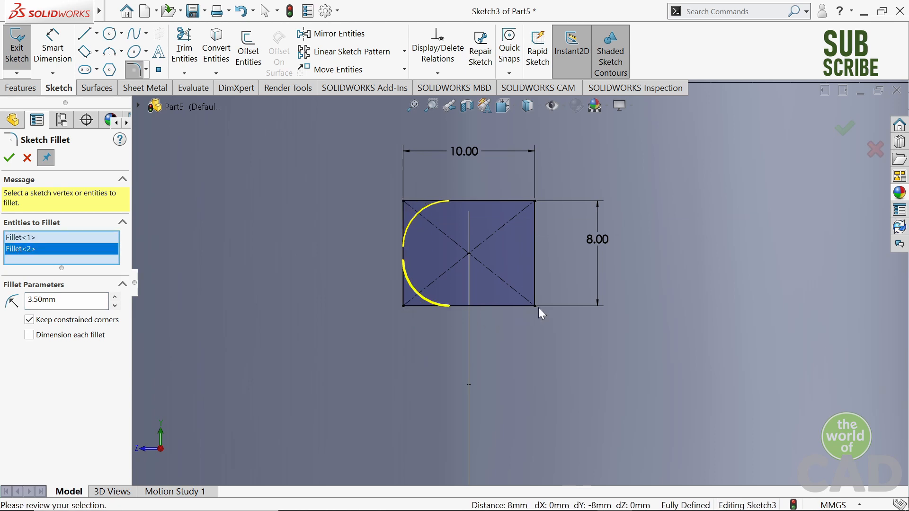
click(535, 306)
click(535, 203)
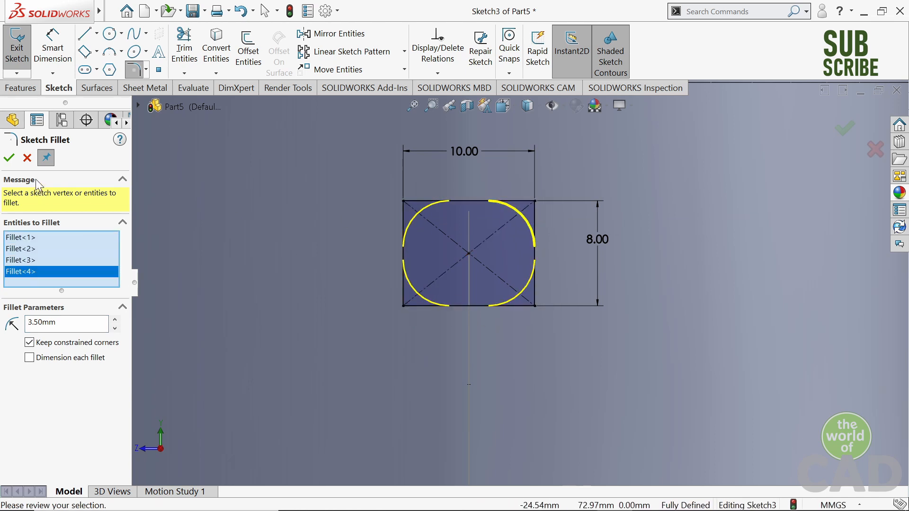
click(8, 158)
scroll(513, 242, down, 3)
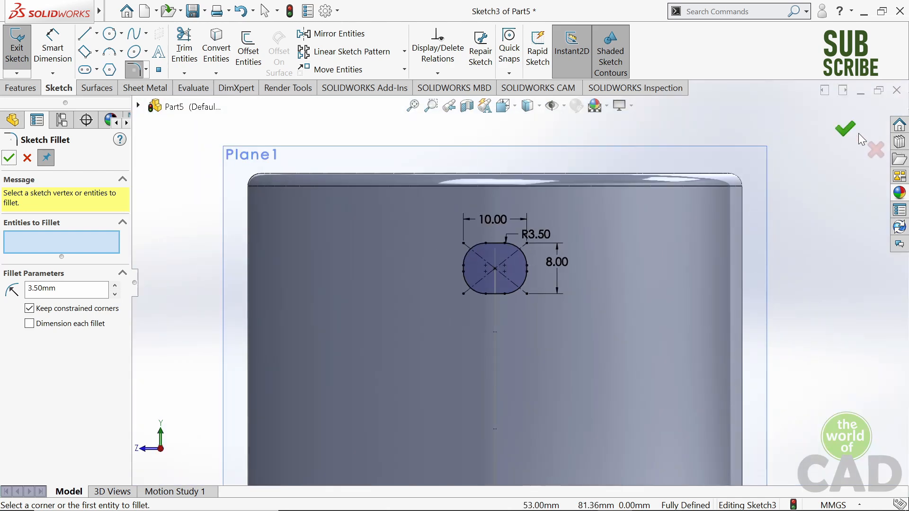
click(845, 130)
click(846, 134)
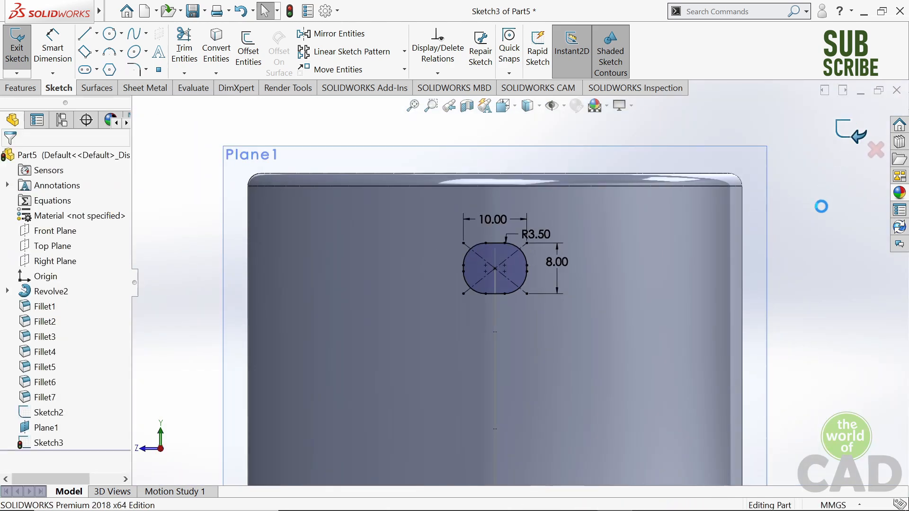
- Hide the reference plane Plane1 so only the cup, handle profile and path are shown
right_click(57, 429)
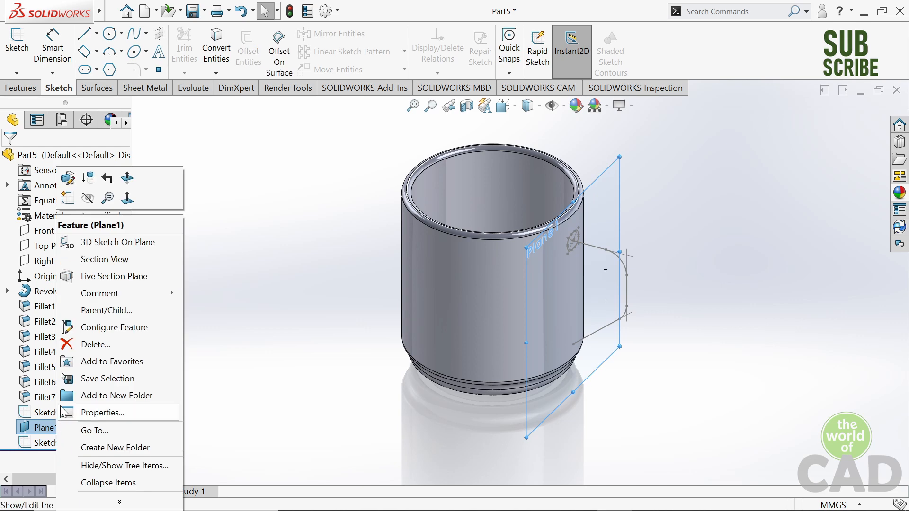
click(86, 200)
scroll(592, 243, down, 6)
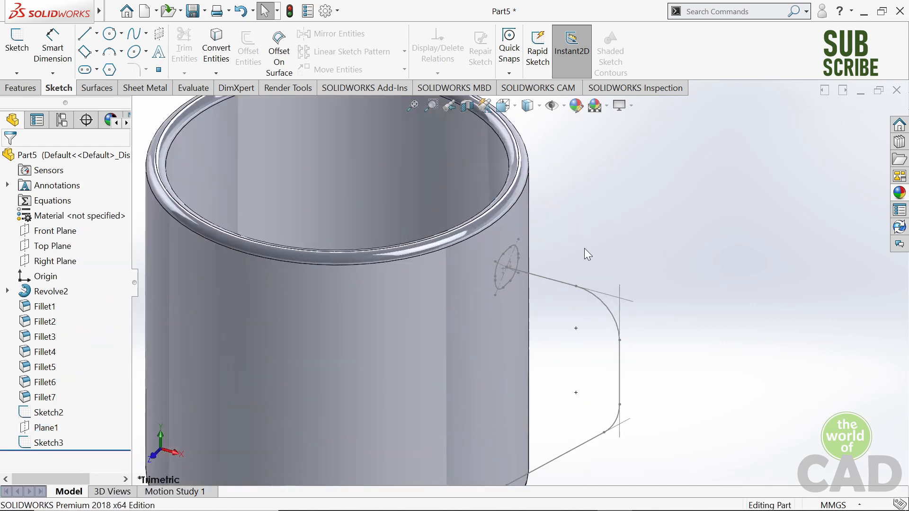
middle_drag(497, 263, 511, 256)
scroll(514, 255, up, 2)
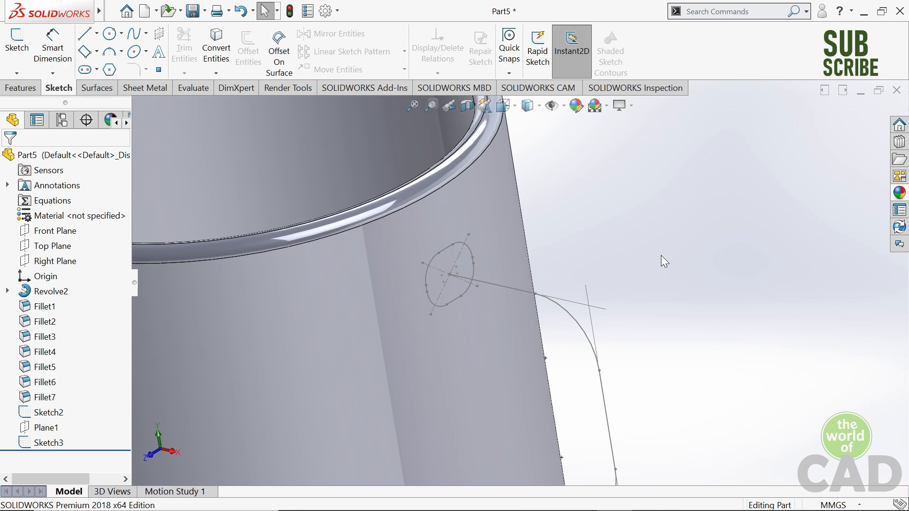
key(ctrl+7)
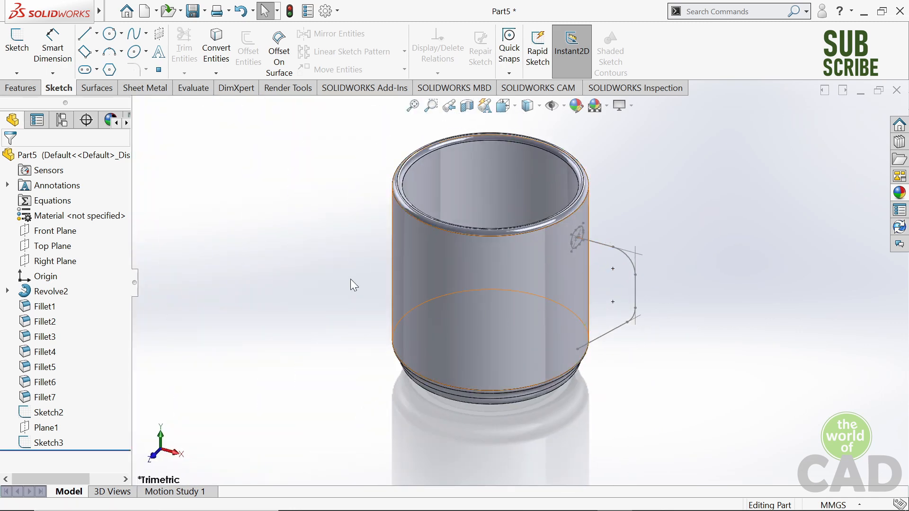
- Set up a Swept Boss/Base with the rounded rectangle Sketch3 as profile and the handle path Sketch2 as path
click(20, 87)
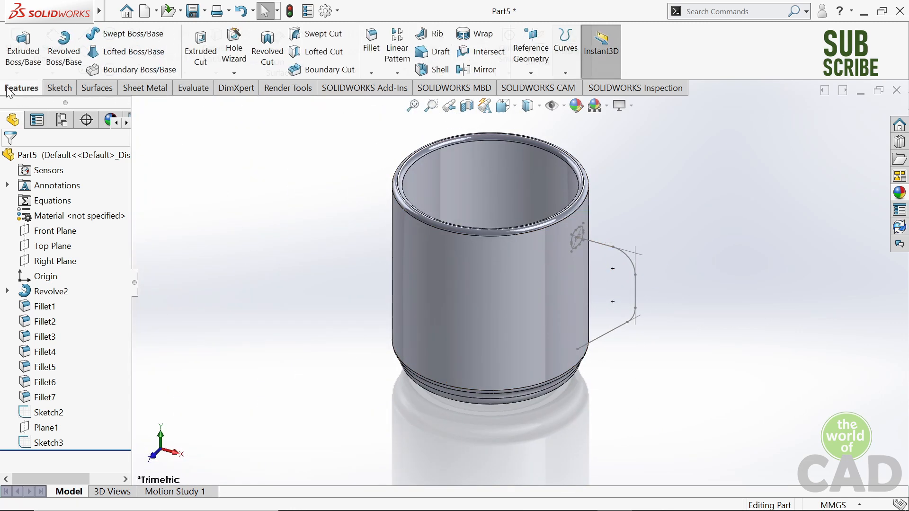
click(128, 39)
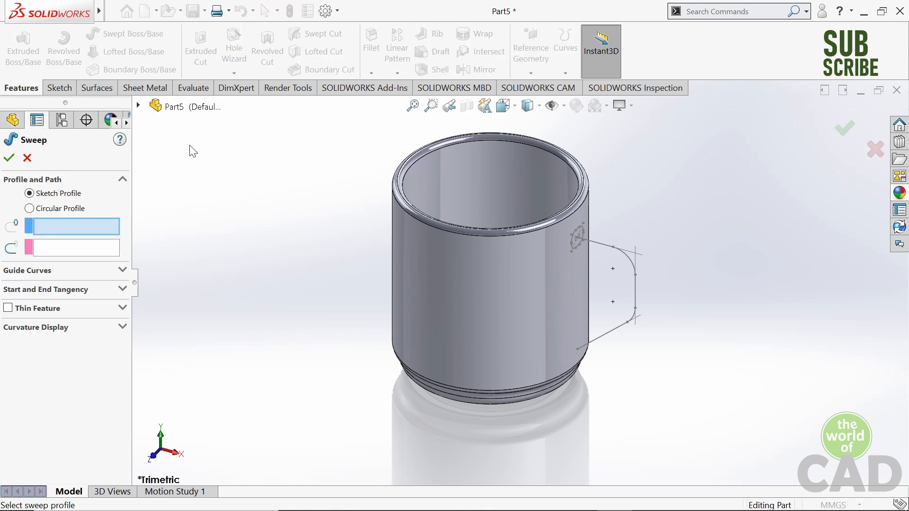
click(139, 107)
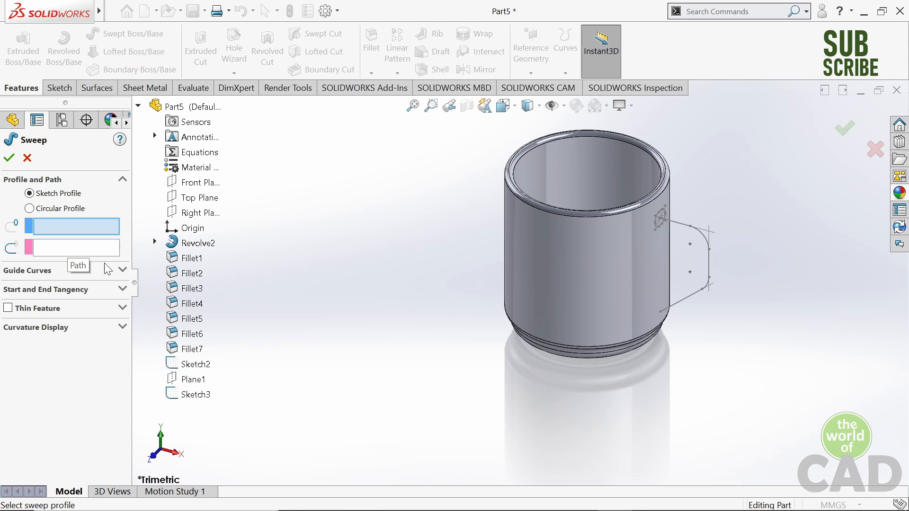
scroll(295, 401, down, 2)
scroll(427, 345, up, 2)
scroll(440, 329, down, 1)
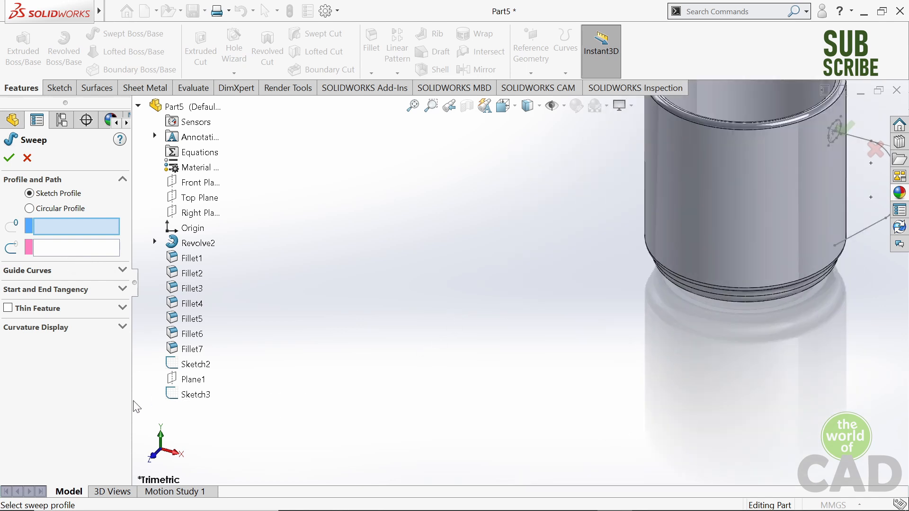
click(194, 395)
scroll(877, 153, up, 1)
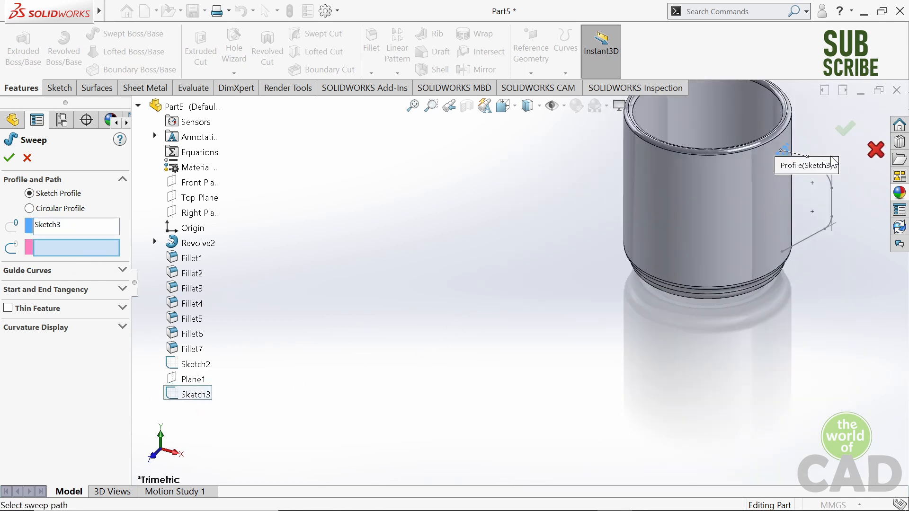
scroll(778, 164, down, 3)
scroll(628, 232, down, 2)
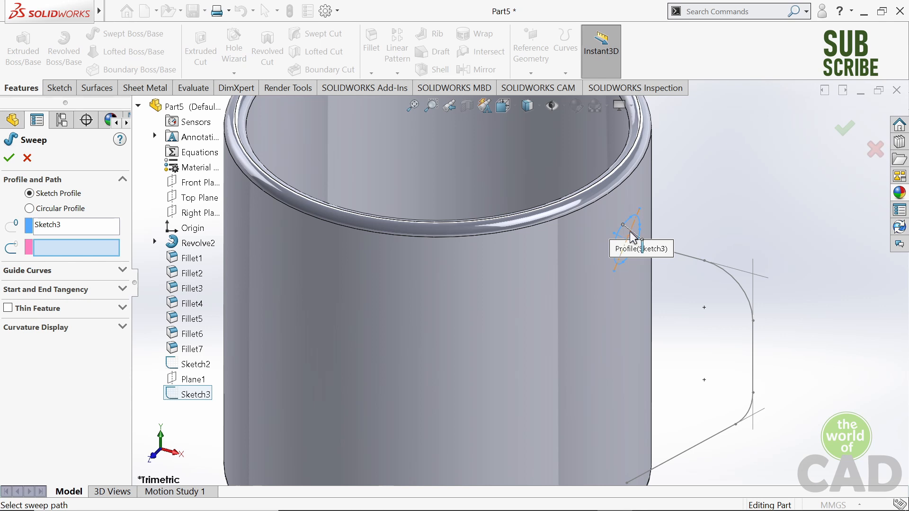
click(189, 364)
scroll(520, 281, up, 3)
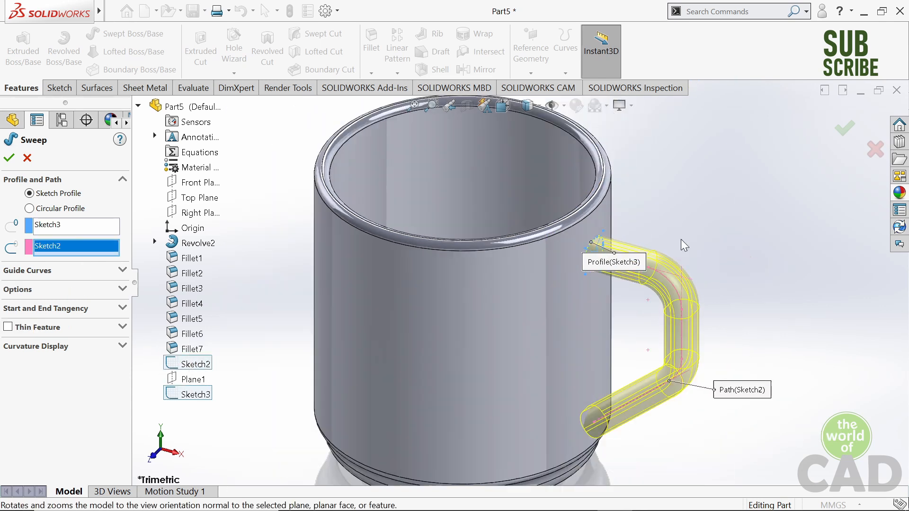
- Examine the handle sweep preview where its upper and lower ends meet the cup wall
middle_drag(641, 269, 609, 207)
scroll(545, 424, down, 5)
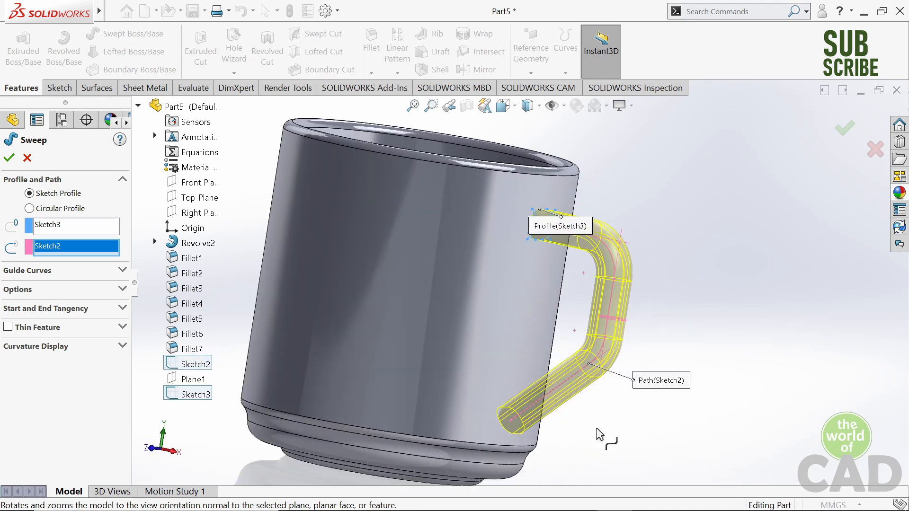
scroll(524, 400, up, 5)
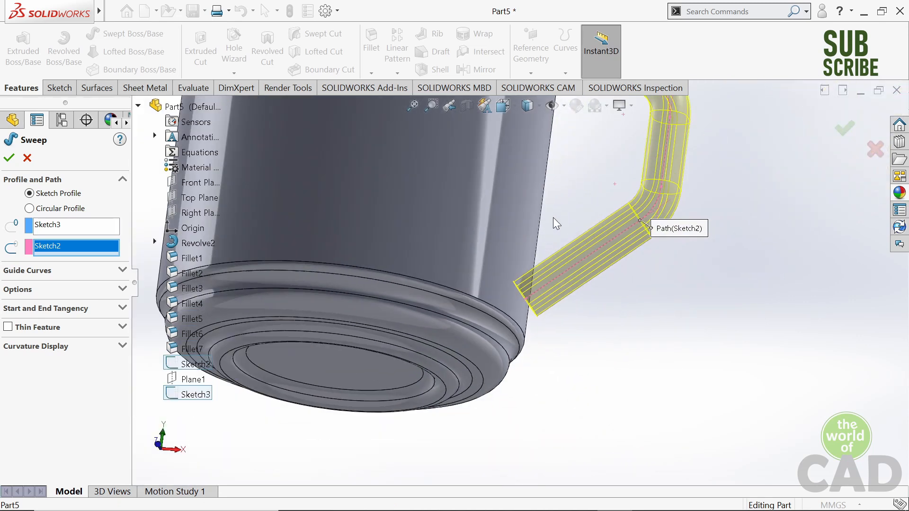
scroll(556, 223, up, 2)
scroll(524, 116, down, 7)
middle_drag(519, 137, 522, 218)
scroll(522, 216, up, 8)
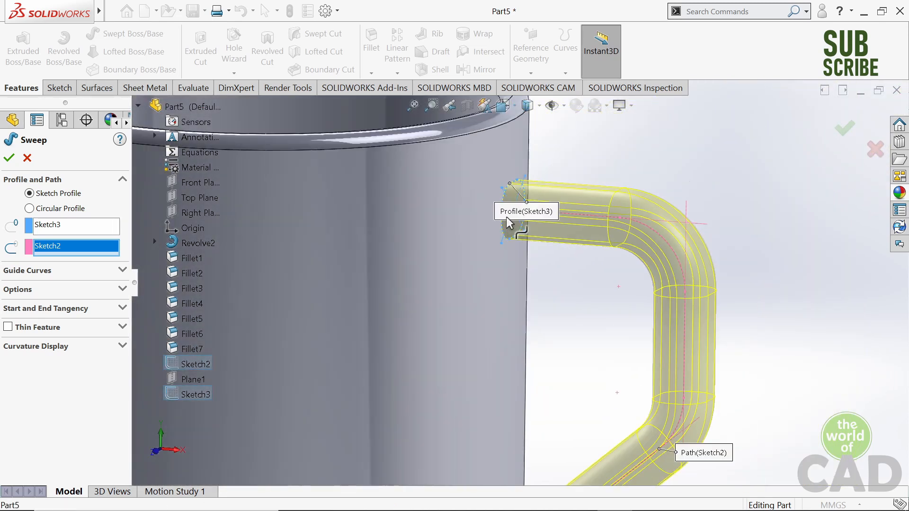
scroll(521, 326, down, 10)
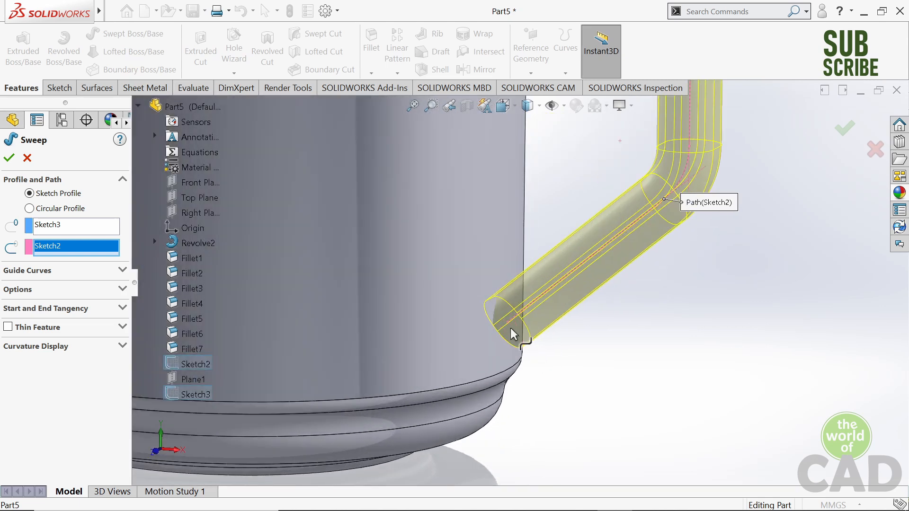
- Enable Align with end faces for the handle sweep and check both handle ends at the cup wall
middle_drag(509, 326, 512, 313)
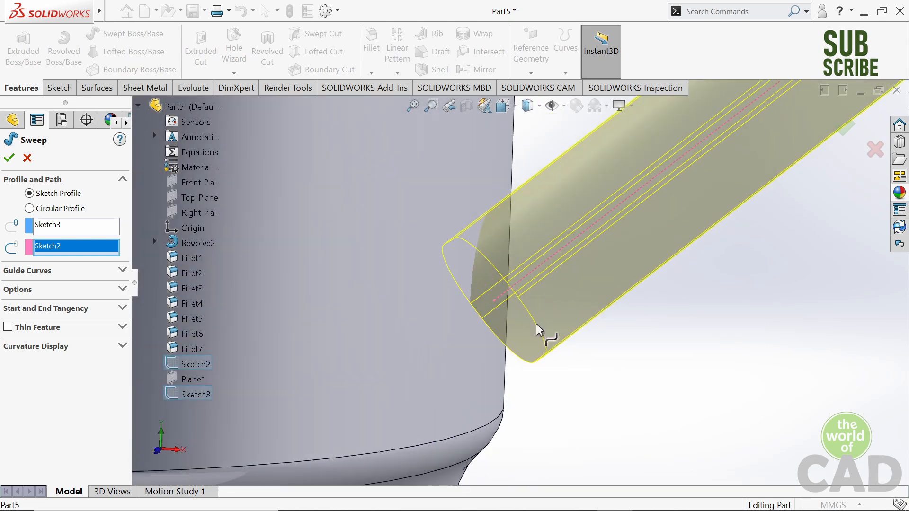
middle_drag(469, 325, 514, 292)
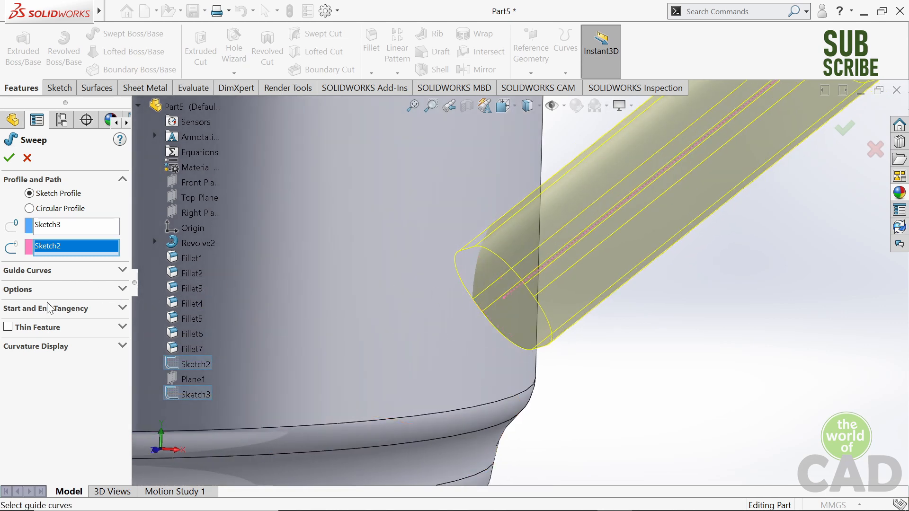
click(28, 290)
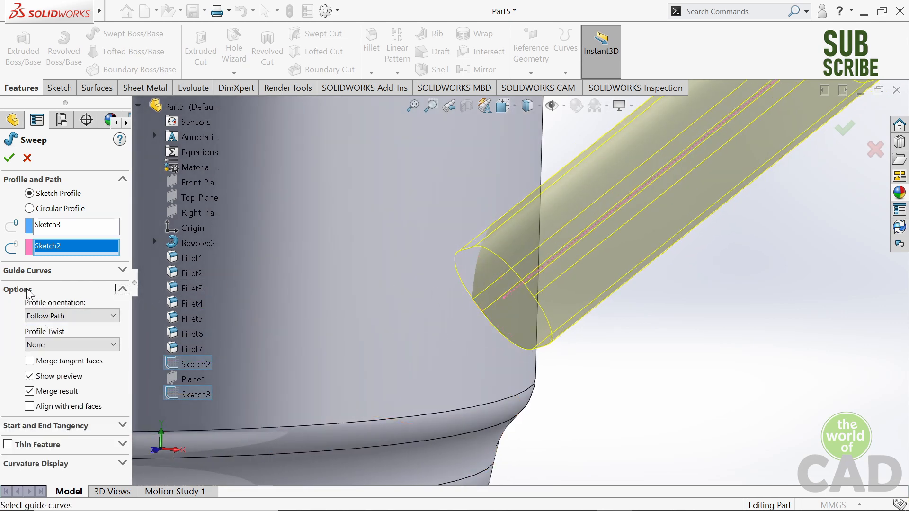
click(30, 407)
key(f)
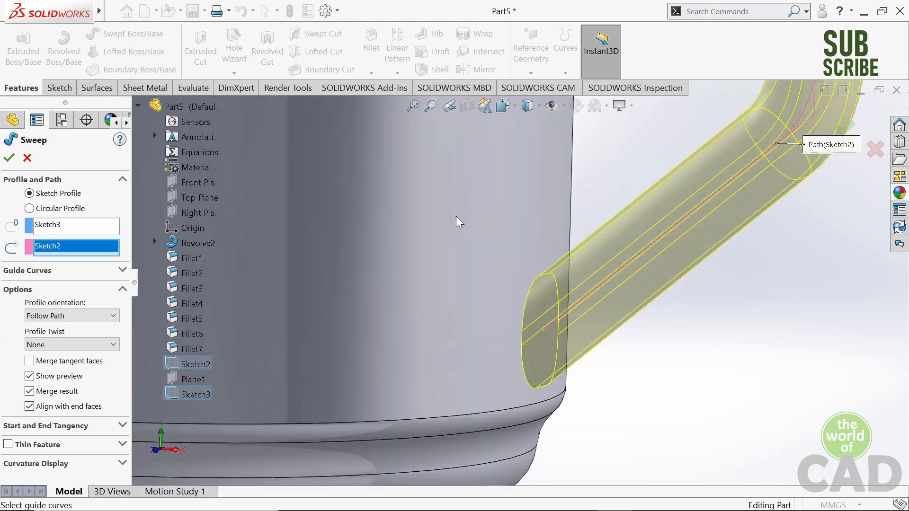
scroll(566, 279, down, 5)
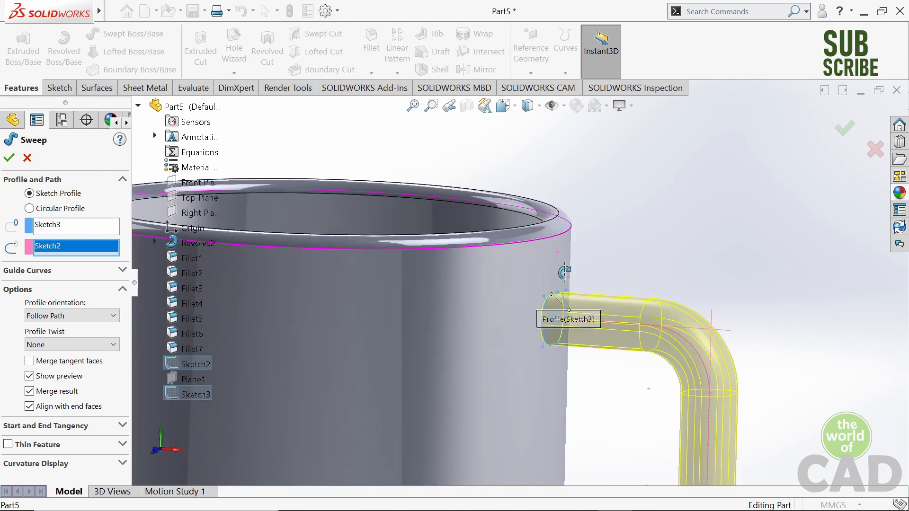
scroll(566, 280, up, 4)
scroll(563, 329, down, 7)
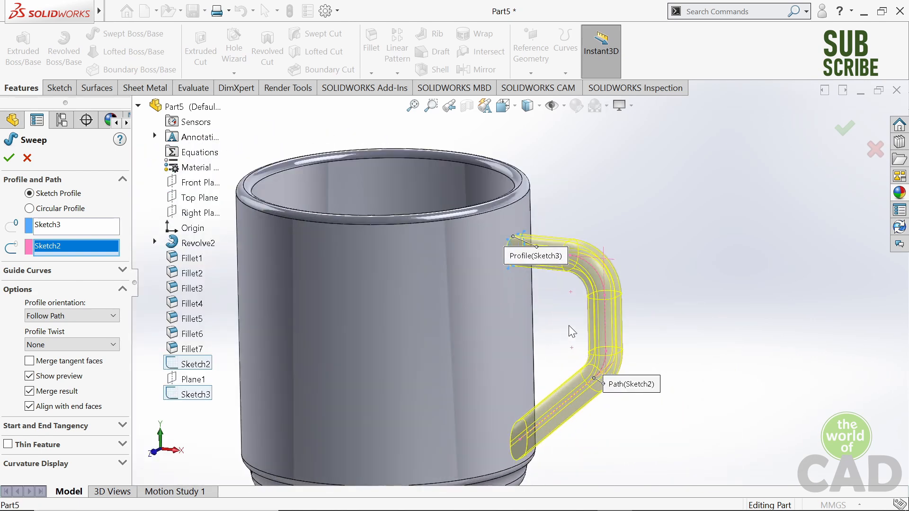
- Enable Merge tangent faces for the handle sweep and create the swept handle
click(29, 361)
mouse_move(653, 274)
middle_down()
mouse_move(606, 275)
mouse_move(655, 265)
middle_up()
scroll(654, 266, up, 6)
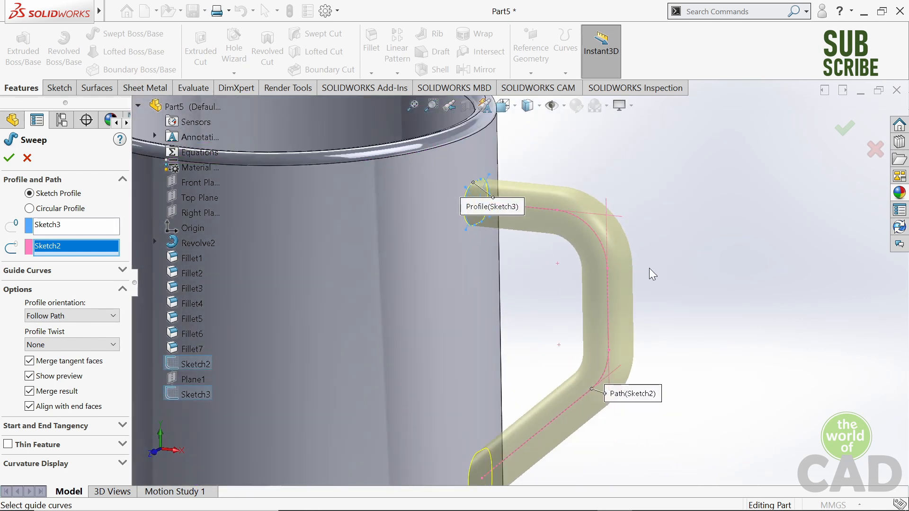
scroll(530, 284, up, 3)
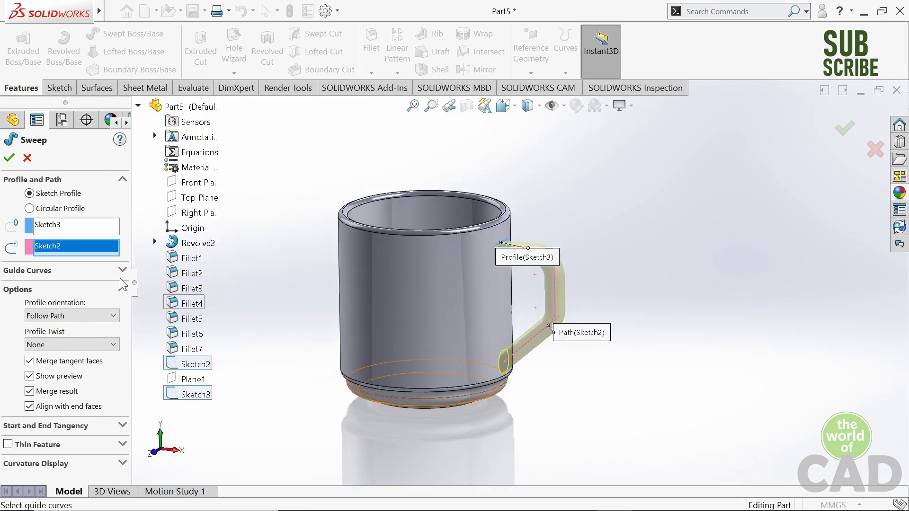
click(9, 159)
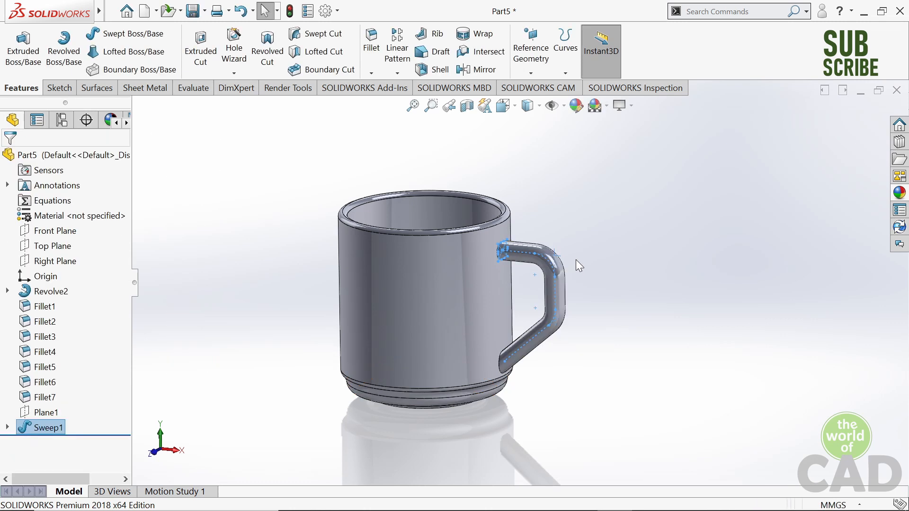
key(f)
click(693, 191)
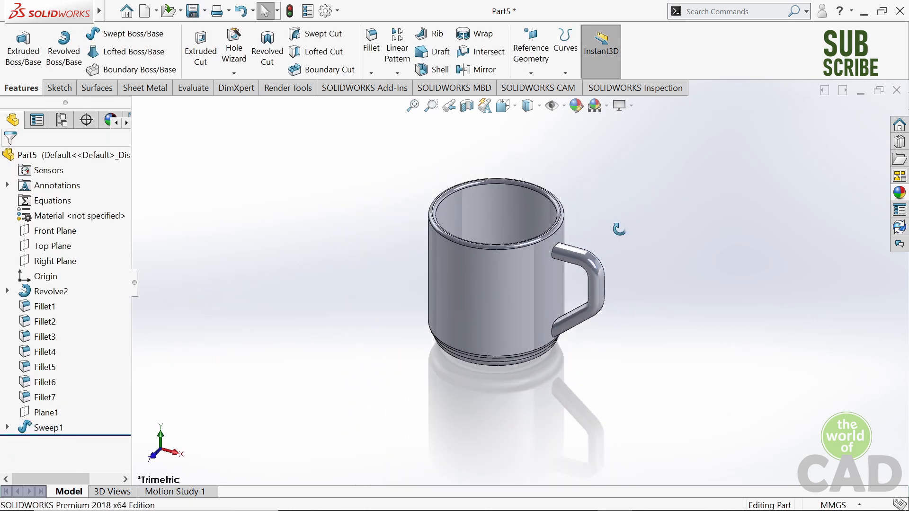
- Apply the Ceramic Porcelain material from Other Non-metals to the cup part
middle_drag(646, 189, 640, 317)
key(ctrl+7)
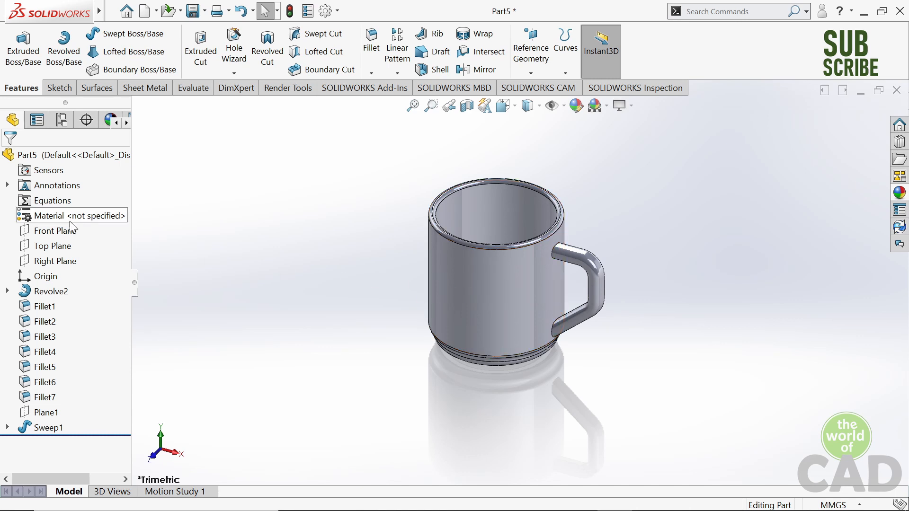
right_click(47, 223)
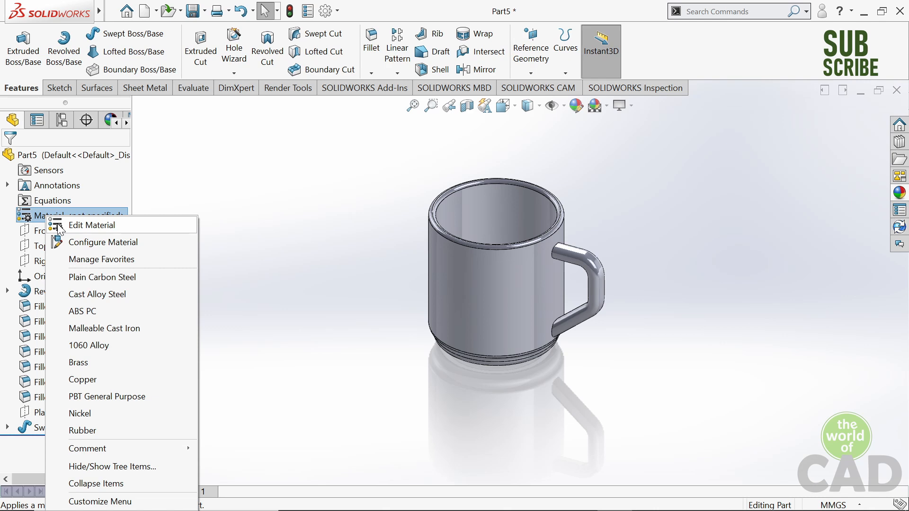
click(58, 228)
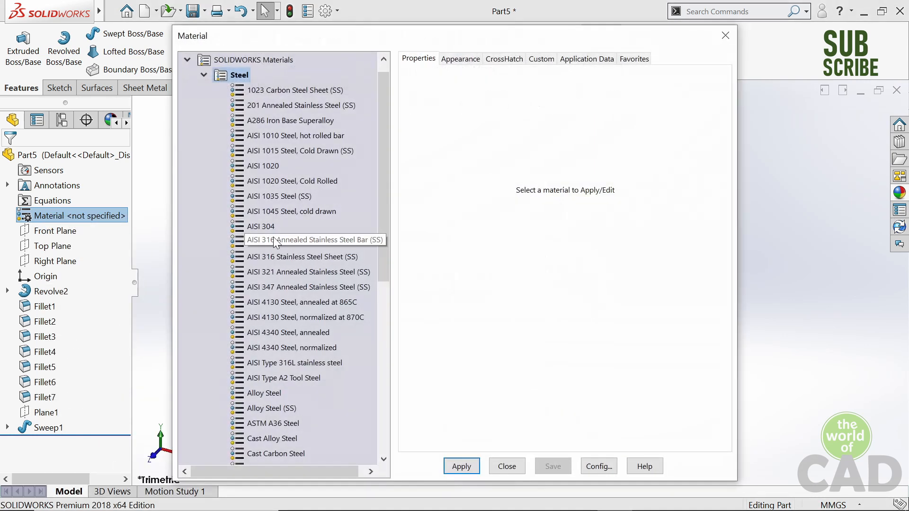
scroll(263, 273, down, 7)
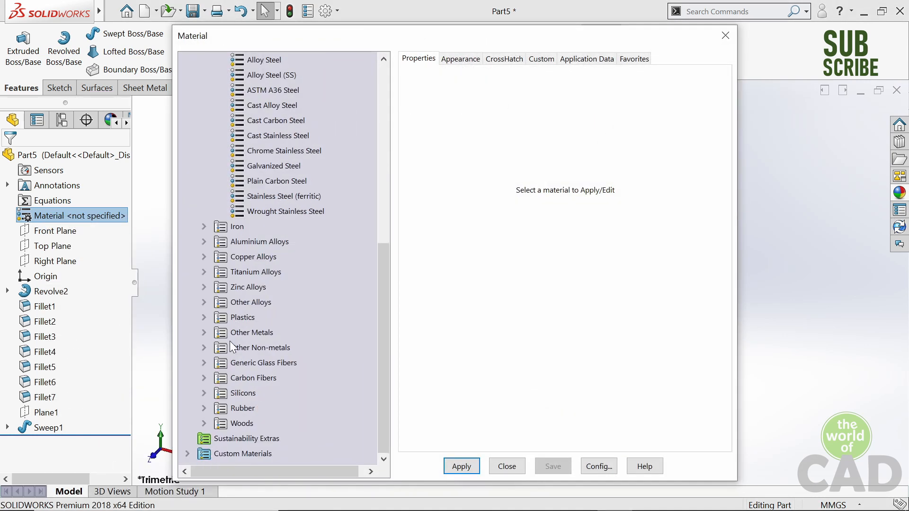
click(203, 347)
scroll(259, 339, down, 2)
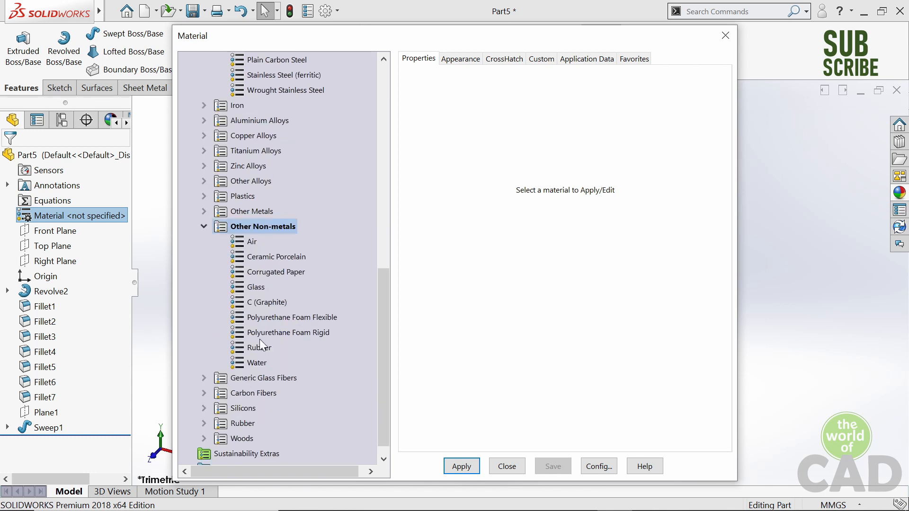
scroll(260, 339, down, 1)
click(267, 244)
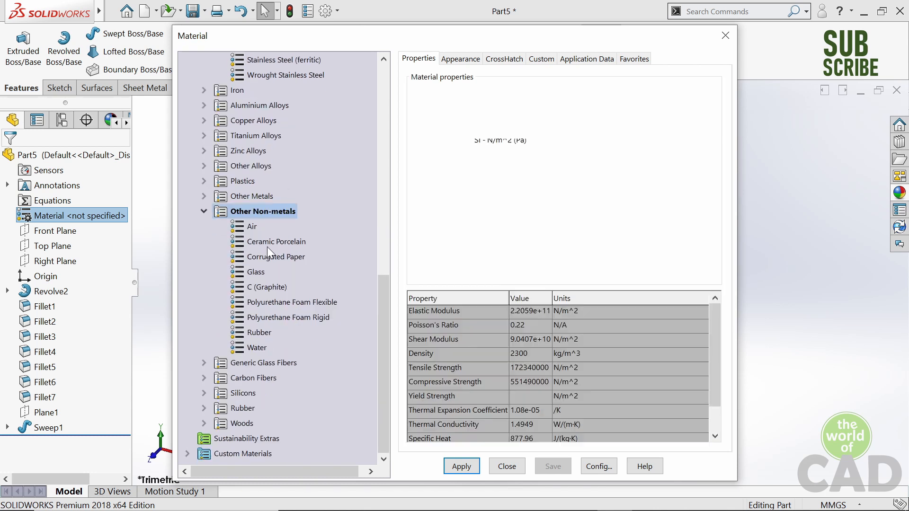
click(457, 465)
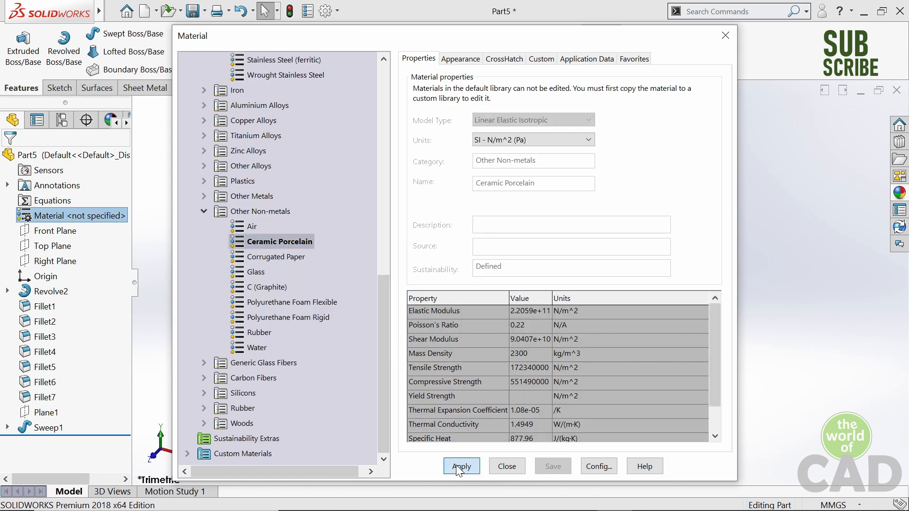
click(502, 467)
- Orbit around the finished cup and evaluate its mass properties
right_drag(630, 277, 704, 194)
mouse_move(704, 194)
middle_down()
mouse_move(680, 227)
mouse_move(692, 199)
mouse_move(672, 210)
mouse_move(691, 187)
middle_up()
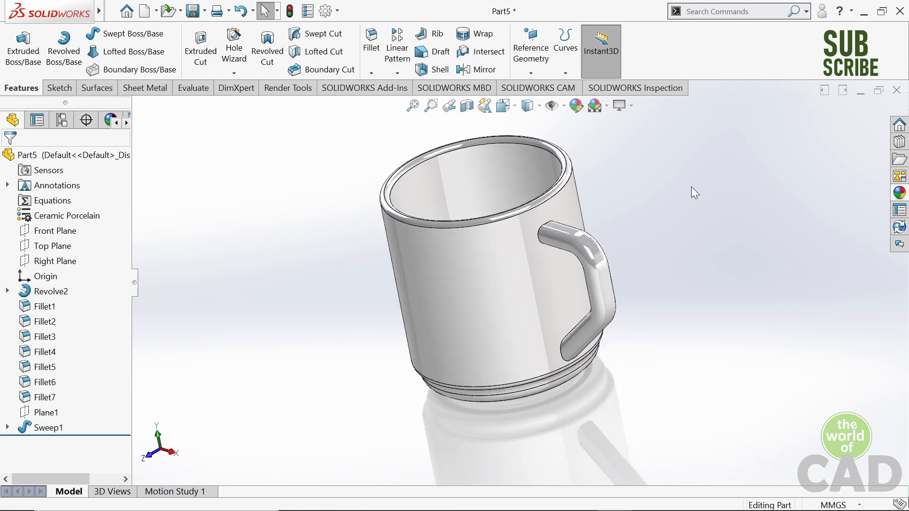
right_drag(692, 187, 761, 139)
middle_drag(607, 178, 643, 178)
right_drag(642, 177, 686, 144)
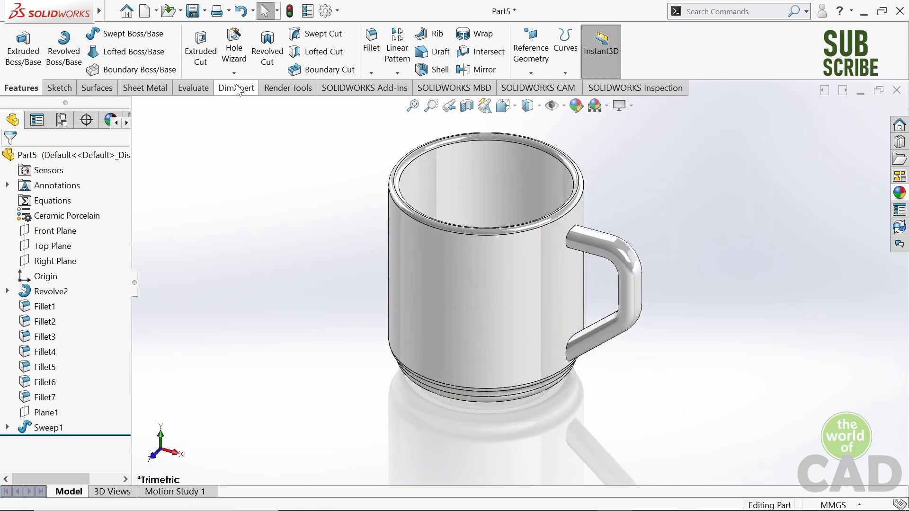
click(180, 92)
click(90, 48)
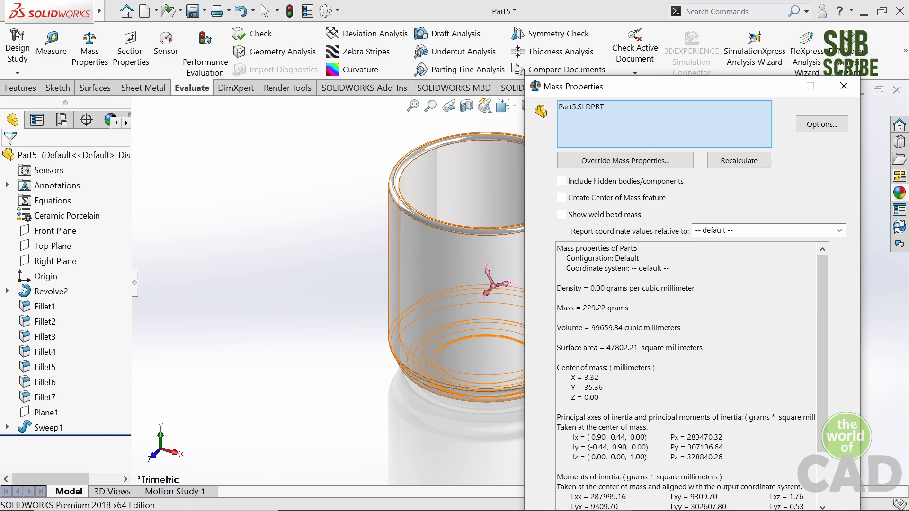
click(835, 98)
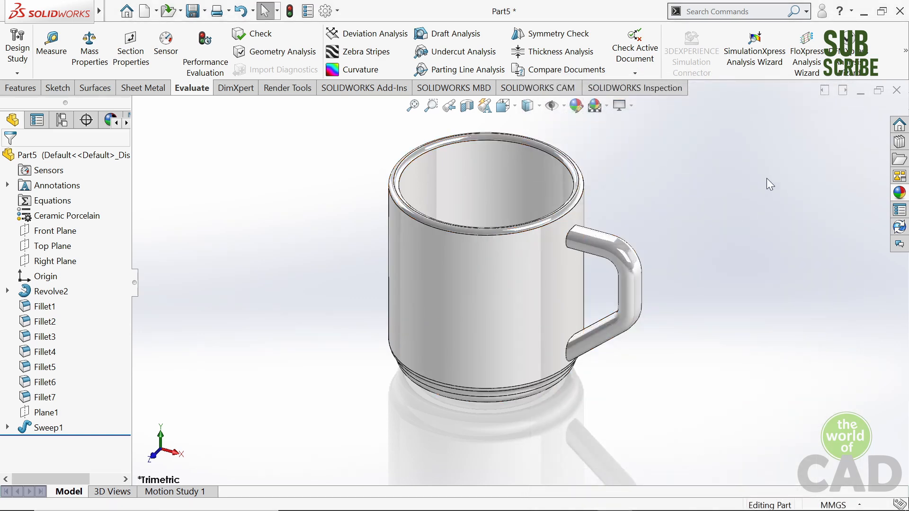
- Examine the sharp edges where the handle's upper and lower ends join the cup wall
scroll(475, 265, down, 6)
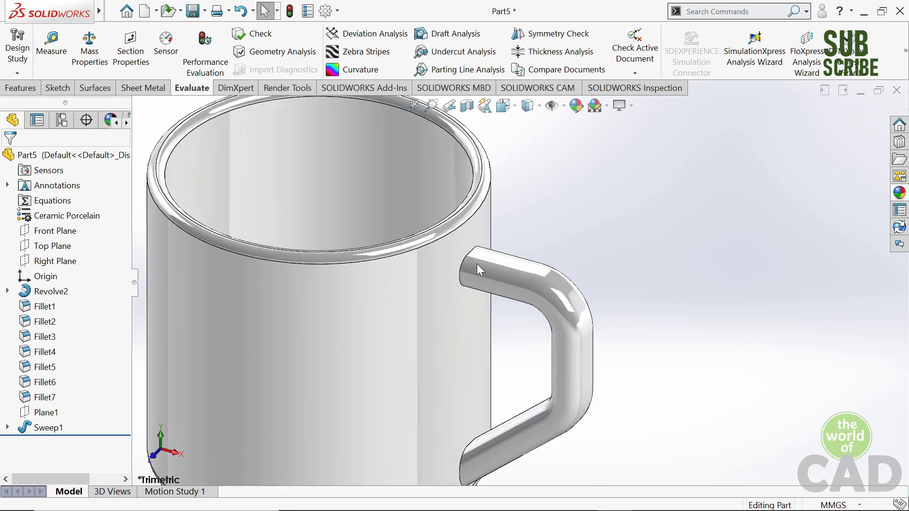
scroll(474, 270, up, 2)
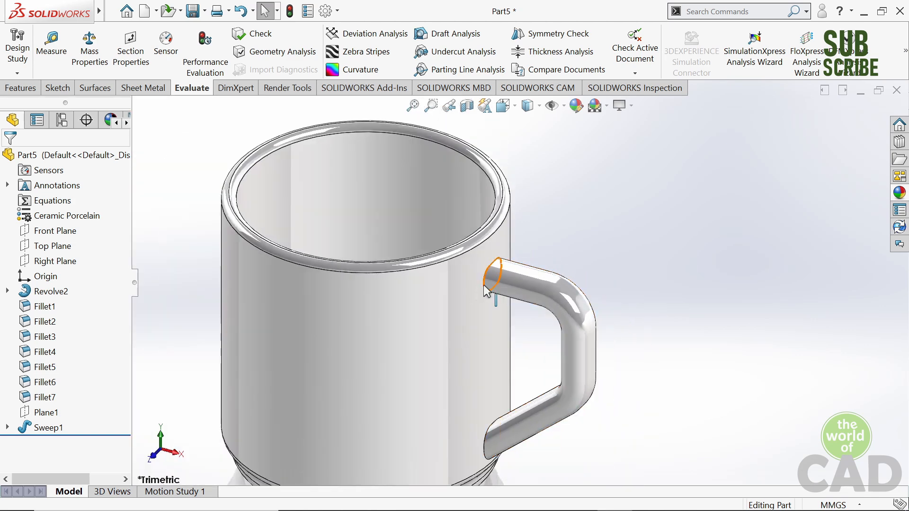
scroll(492, 280, down, 5)
scroll(503, 258, up, 10)
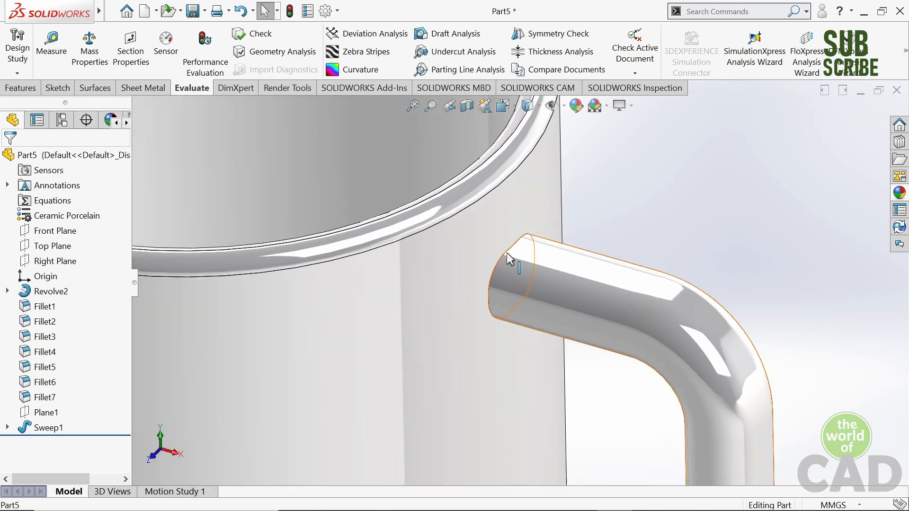
scroll(520, 410, down, 5)
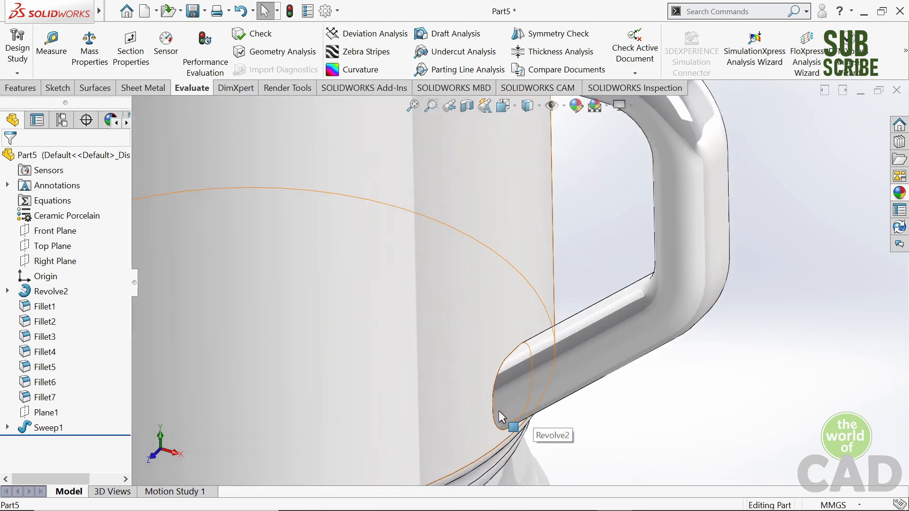
scroll(506, 360, up, 3)
scroll(513, 206, up, 5)
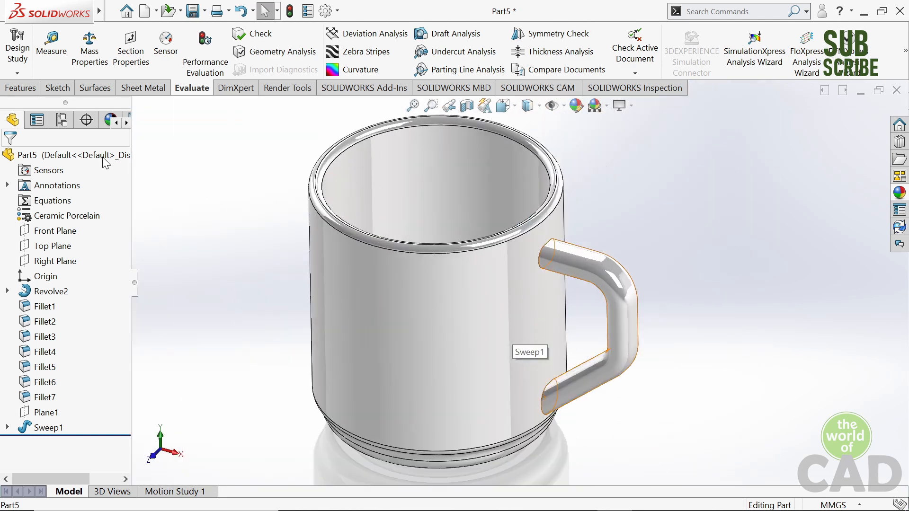
- Fillet both edges where the handle's upper and lower ends meet the cup wall with a 5 mm radius
click(22, 87)
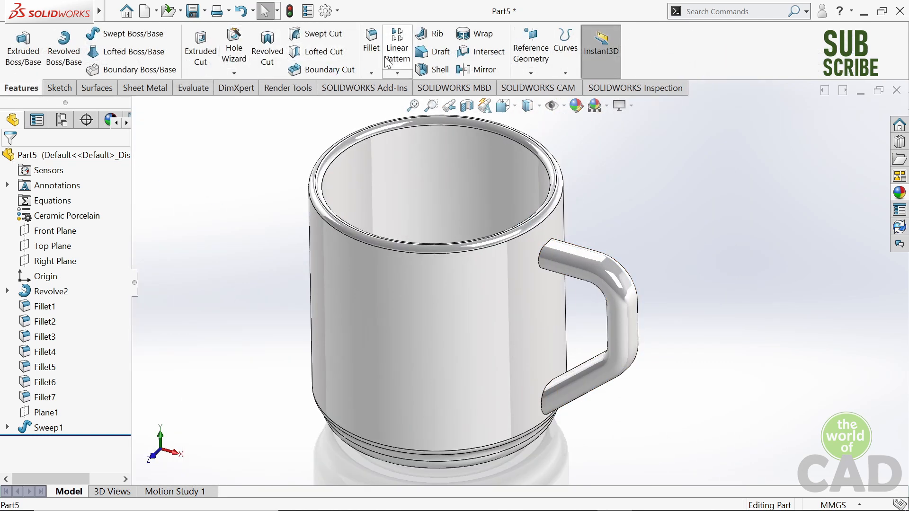
click(371, 40)
scroll(536, 228, down, 3)
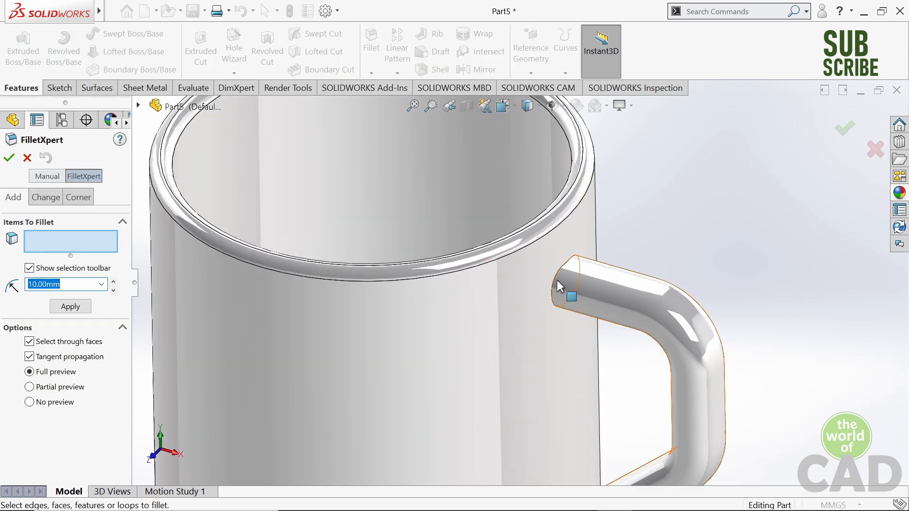
text(5)
key(Return)
click(554, 282)
scroll(590, 371, up, 3)
scroll(535, 439, down, 4)
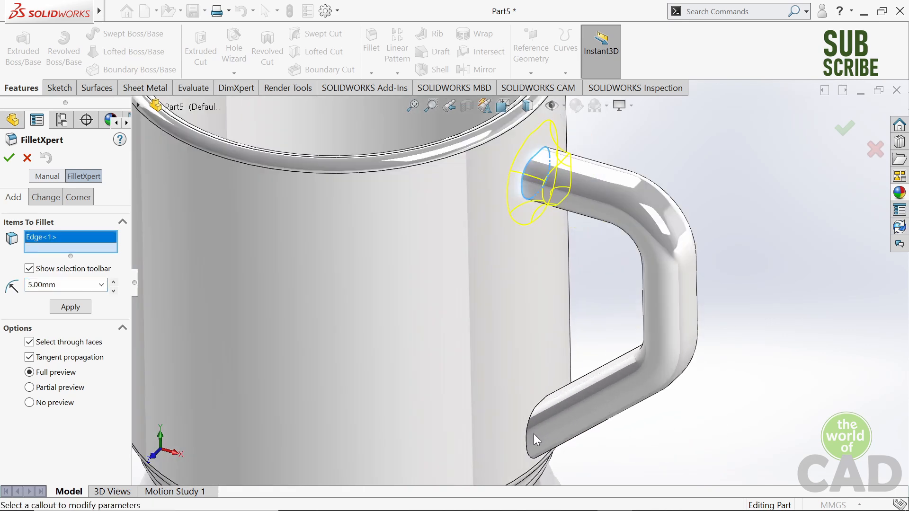
click(534, 440)
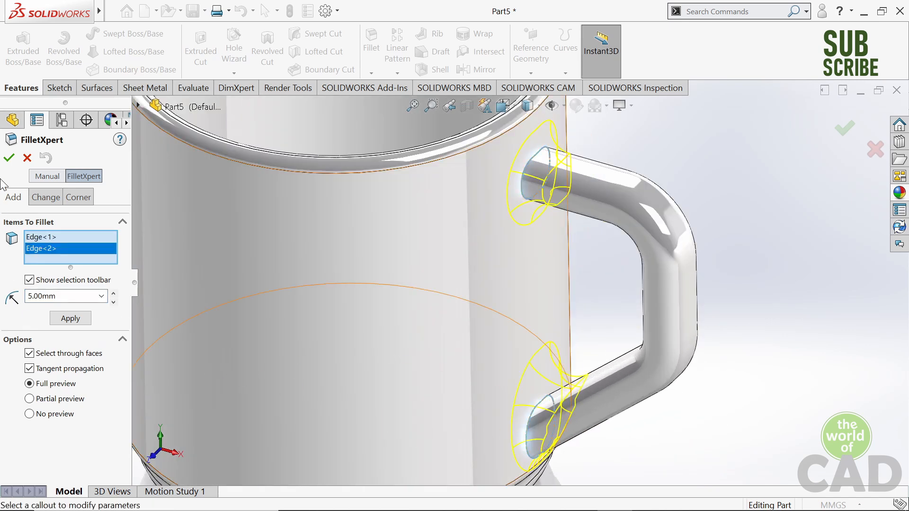
click(9, 158)
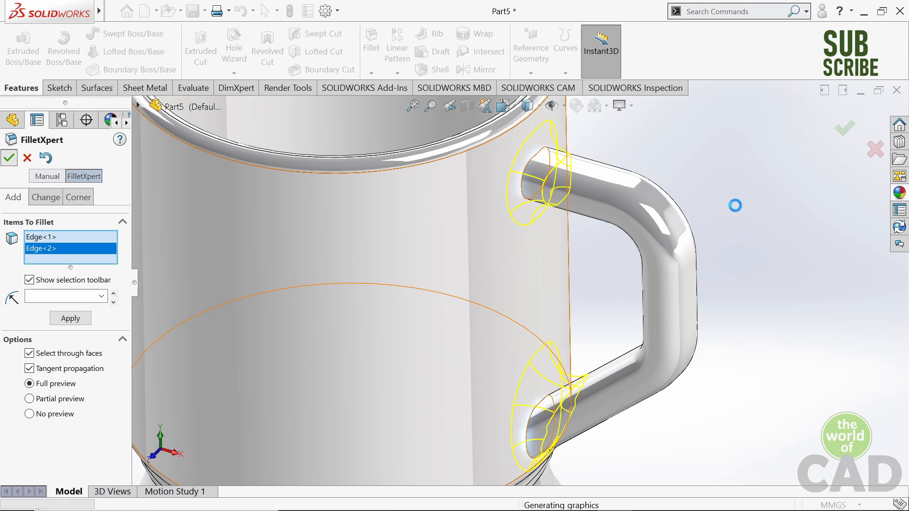
scroll(800, 124, down, 7)
scroll(678, 161, up, 3)
click(677, 161)
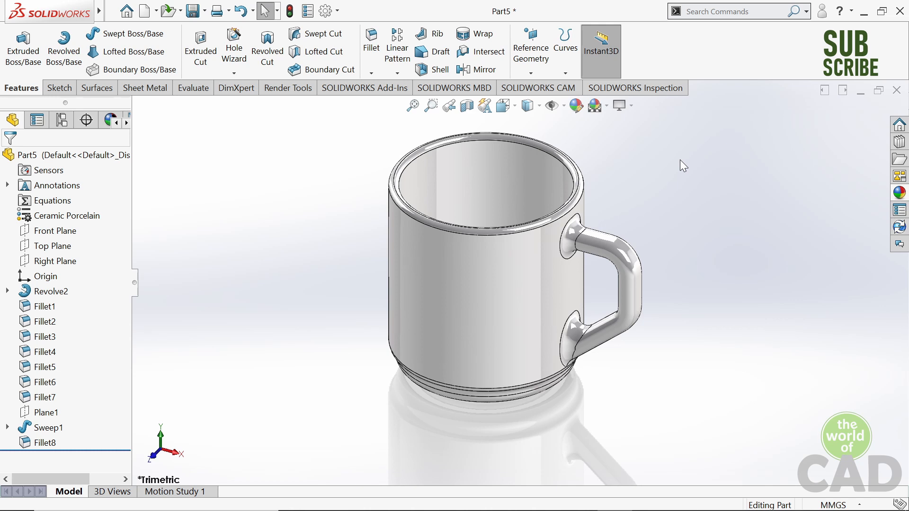
- Check in the add-ins list that PhotoView 360 is active for the render tools
click(300, 90)
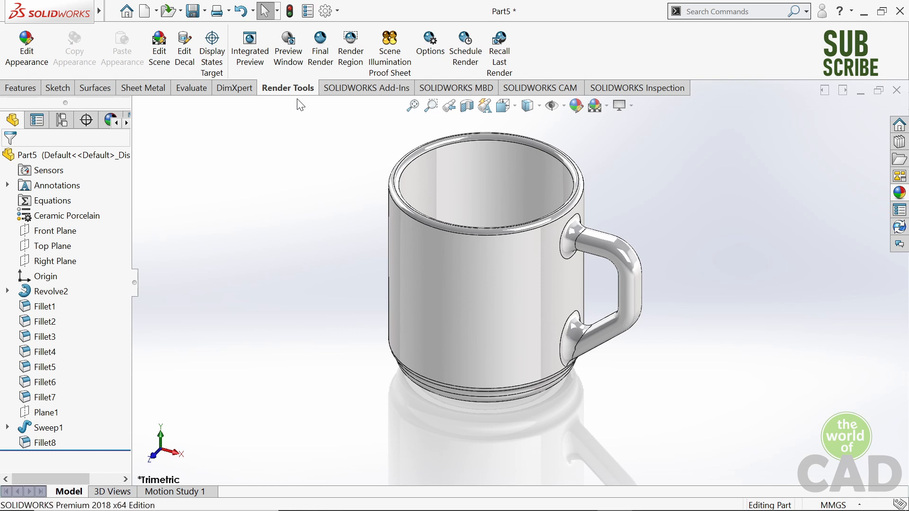
click(339, 12)
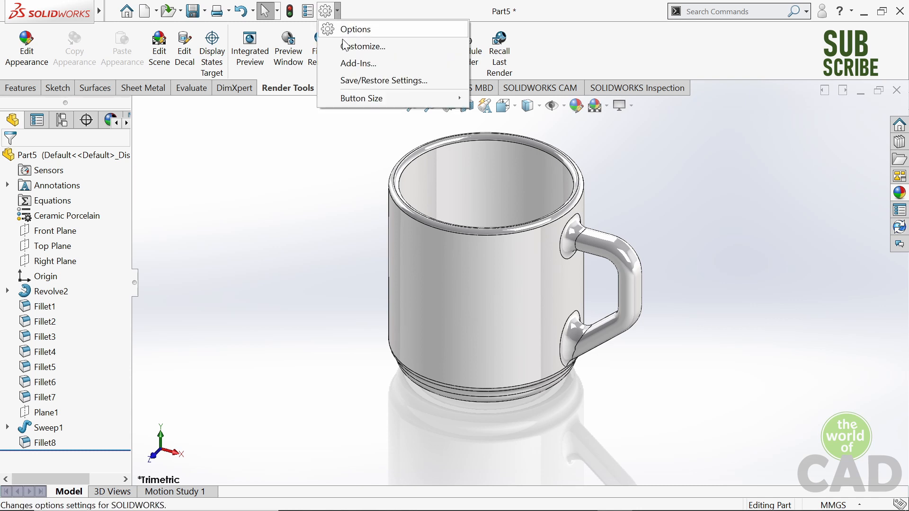
click(351, 62)
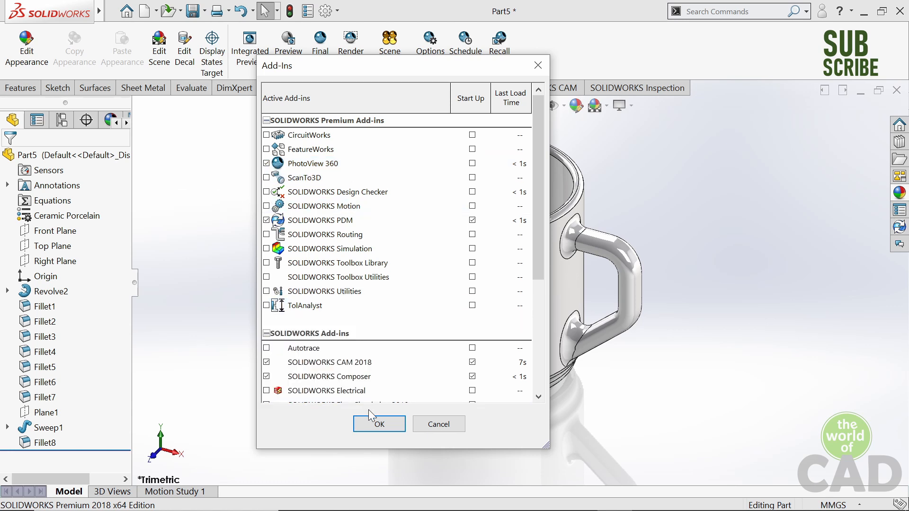
click(379, 424)
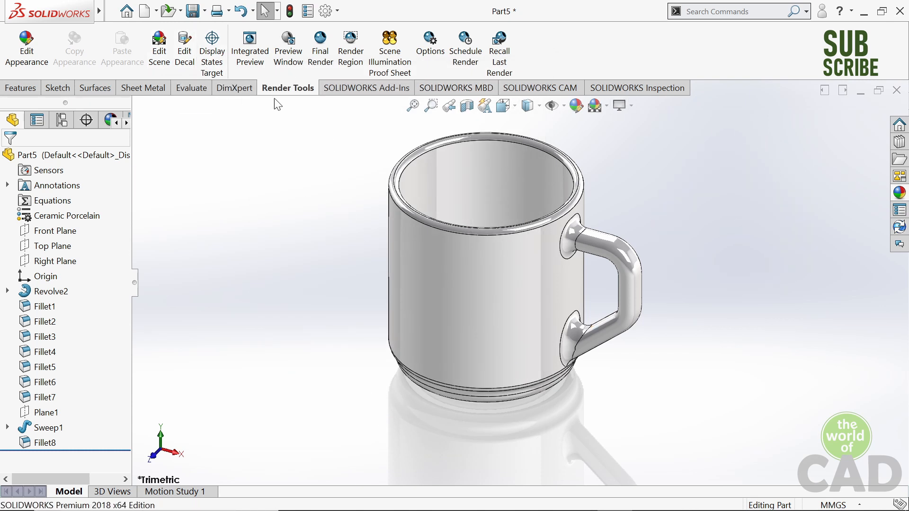
- Start a new decal and load the Tea_Cup_Decal image from the Decals folder
click(194, 70)
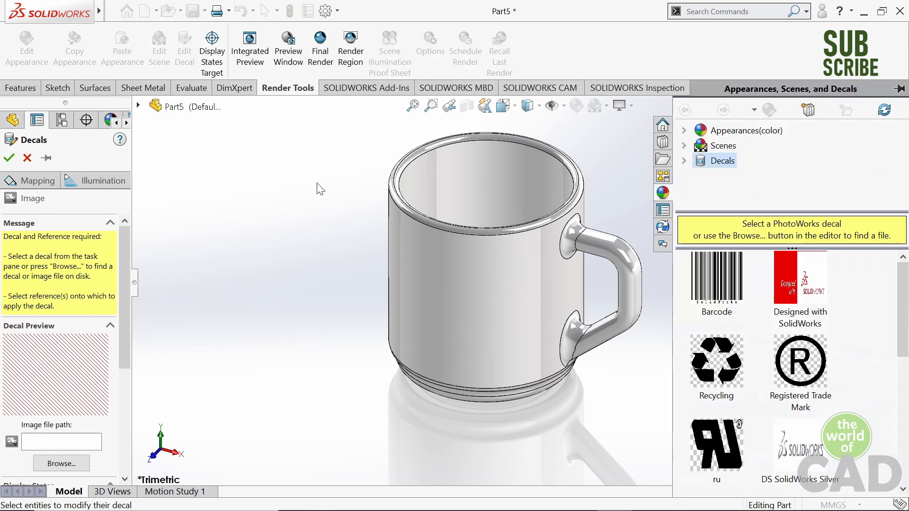
scroll(591, 276, down, 2)
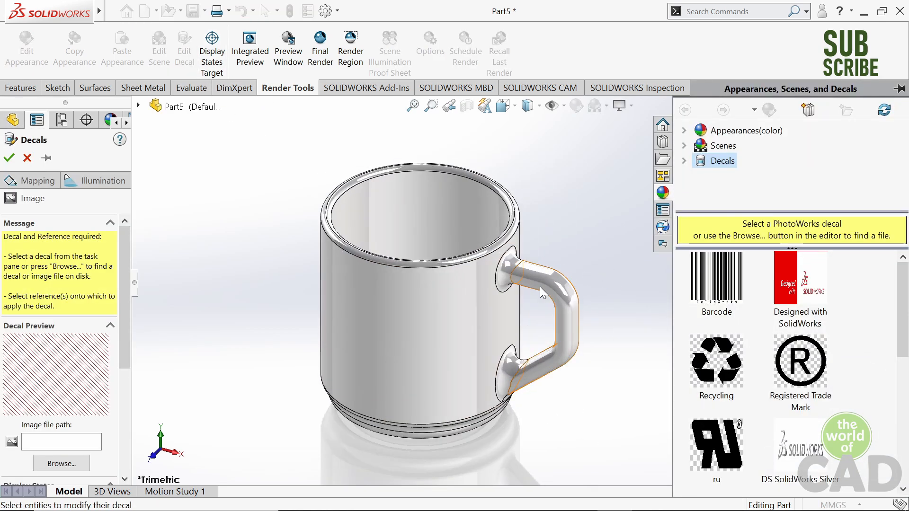
scroll(70, 445, down, 2)
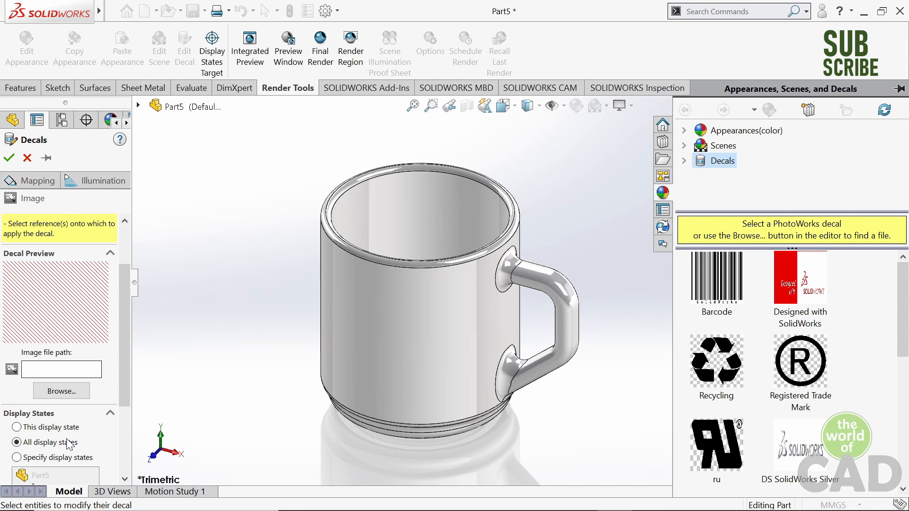
click(61, 391)
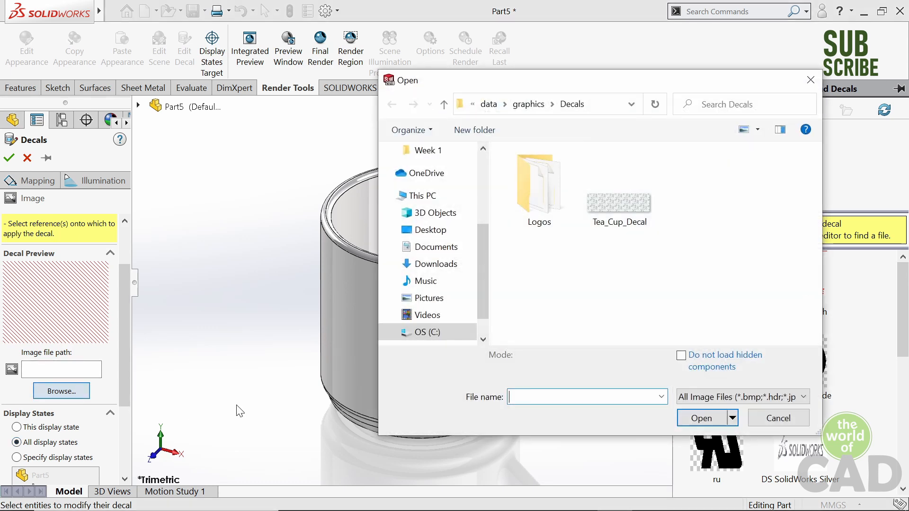
click(606, 205)
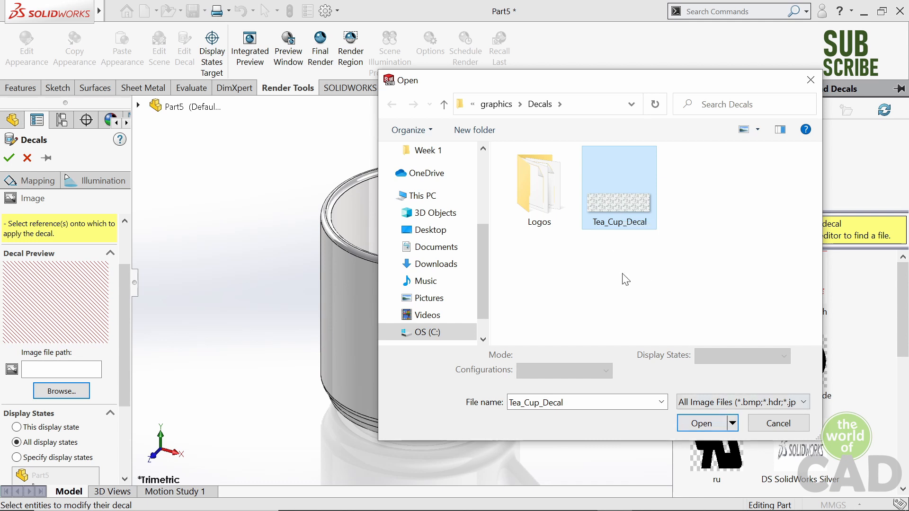
click(698, 423)
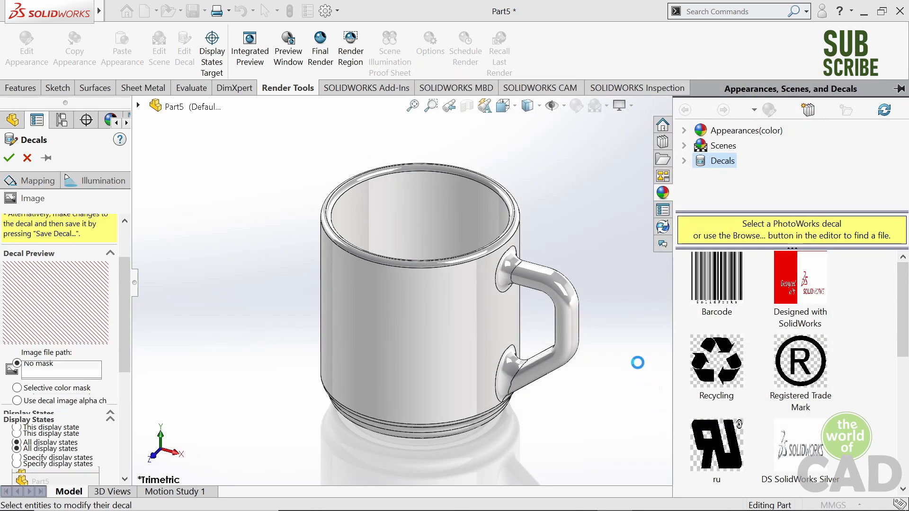
- Apply the decal to the cup's outer cylindrical wall
scroll(592, 282, up, 1)
scroll(592, 283, down, 1)
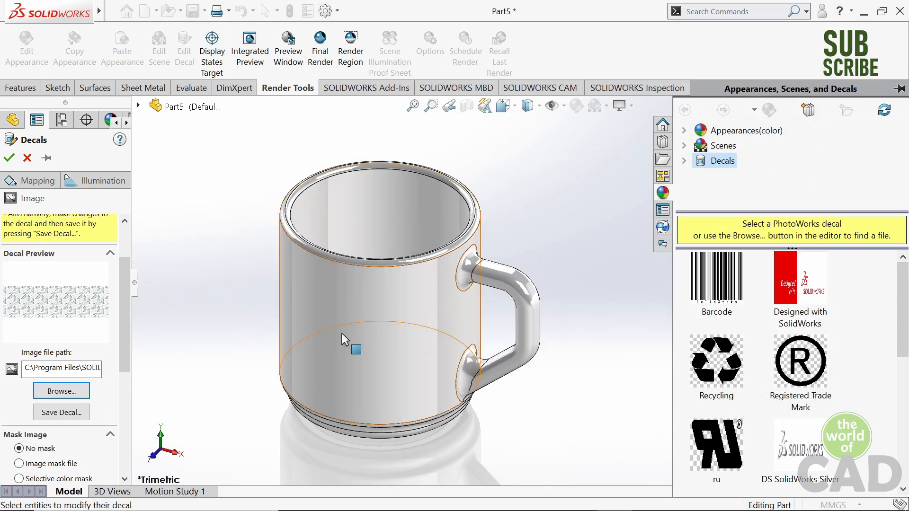
middle_drag(337, 328, 348, 264)
click(352, 291)
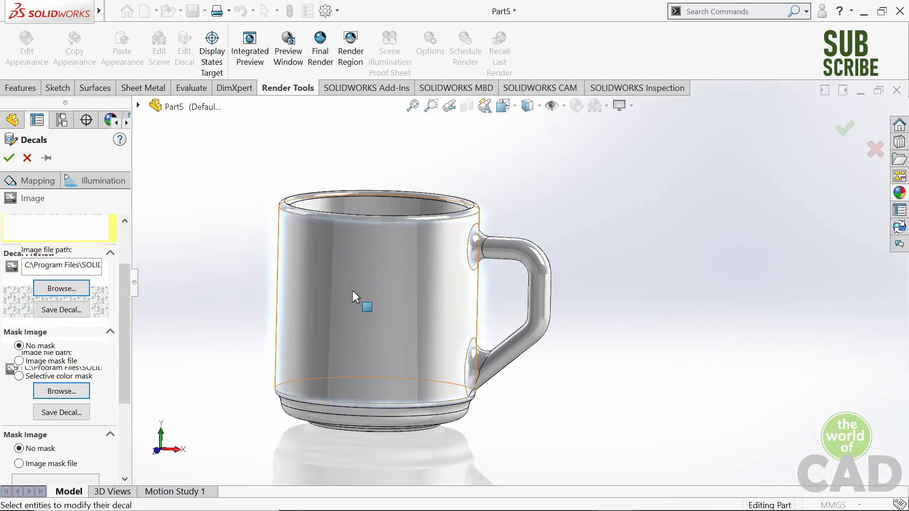
- Enlarge the decal proportionally on the cup wall to about 83 mm wide by 24 mm high
middle_drag(487, 328, 426, 341)
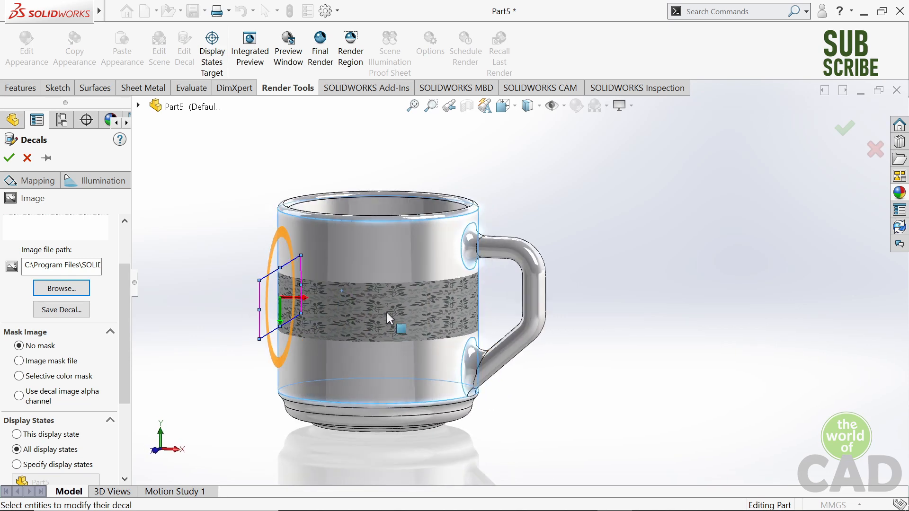
middle_drag(369, 352, 433, 328)
scroll(405, 314, up, 1)
scroll(422, 251, down, 3)
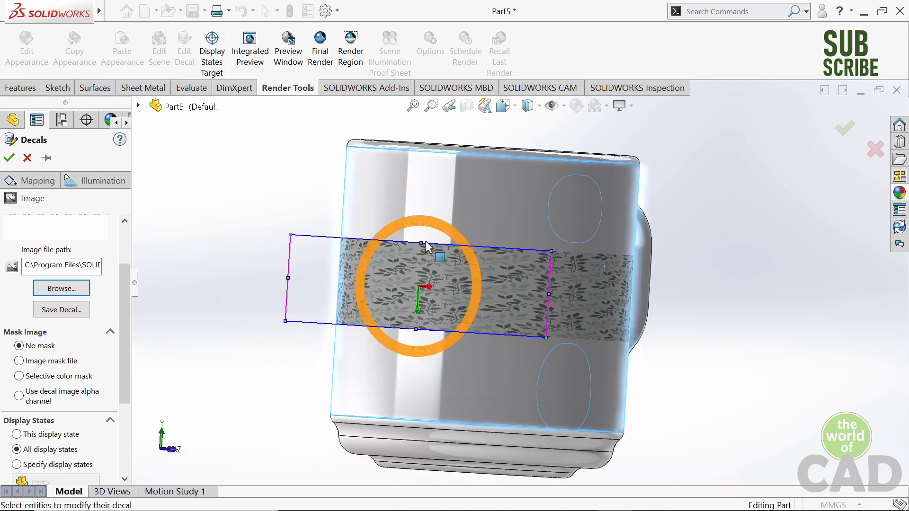
mouse_move(422, 244)
mouse_down()
mouse_move(428, 218)
mouse_move(425, 251)
mouse_move(421, 176)
mouse_move(430, 194)
mouse_move(421, 240)
mouse_move(418, 208)
mouse_move(419, 237)
mouse_up()
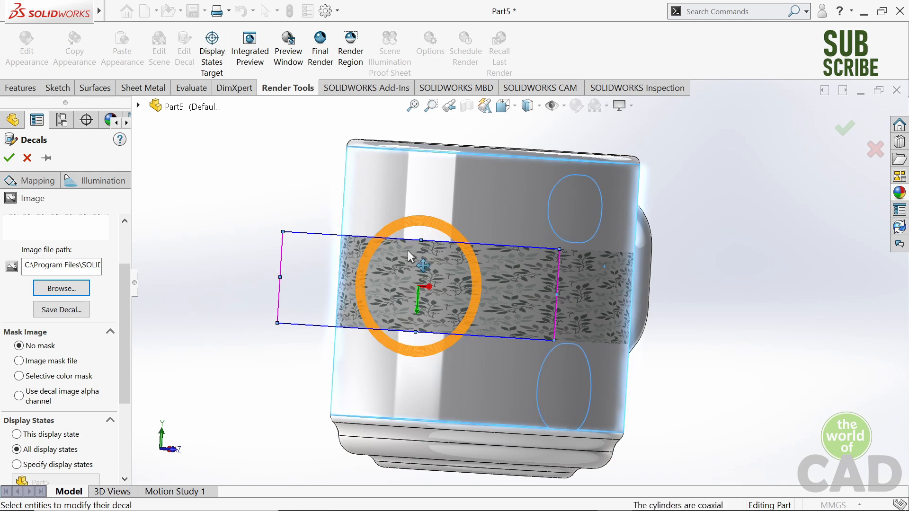
scroll(190, 236, up, 2)
middle_drag(497, 270, 377, 270)
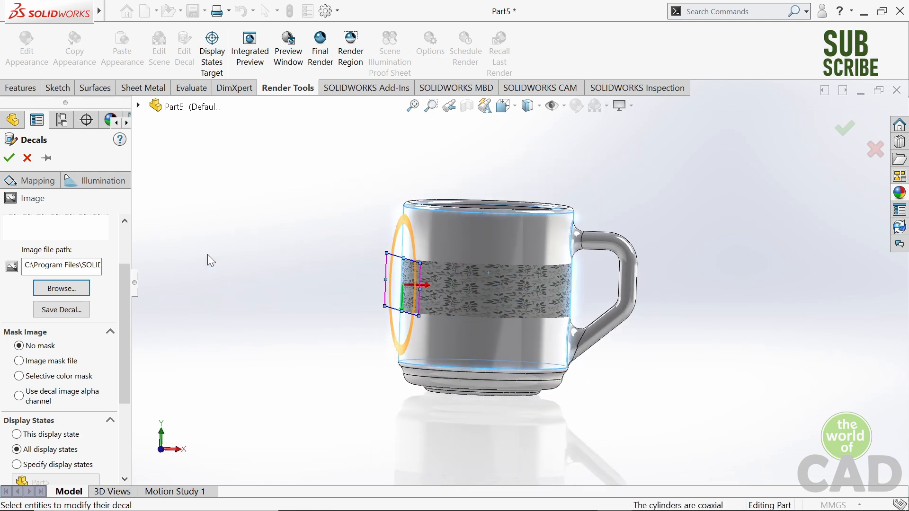
- Turn off the decal's fixed aspect ratio and stretch its height to about 72 mm to cover the cup wall
click(36, 182)
drag(125, 325, 124, 378)
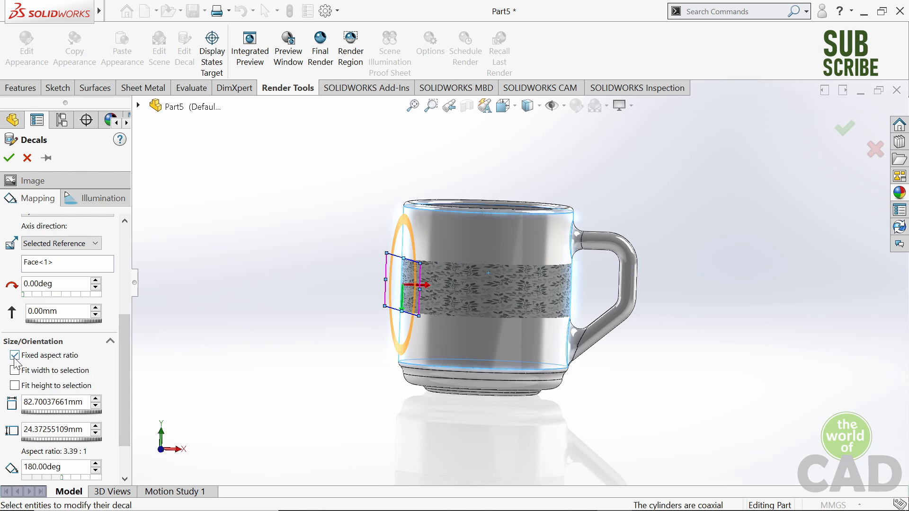
middle_drag(300, 308, 349, 292)
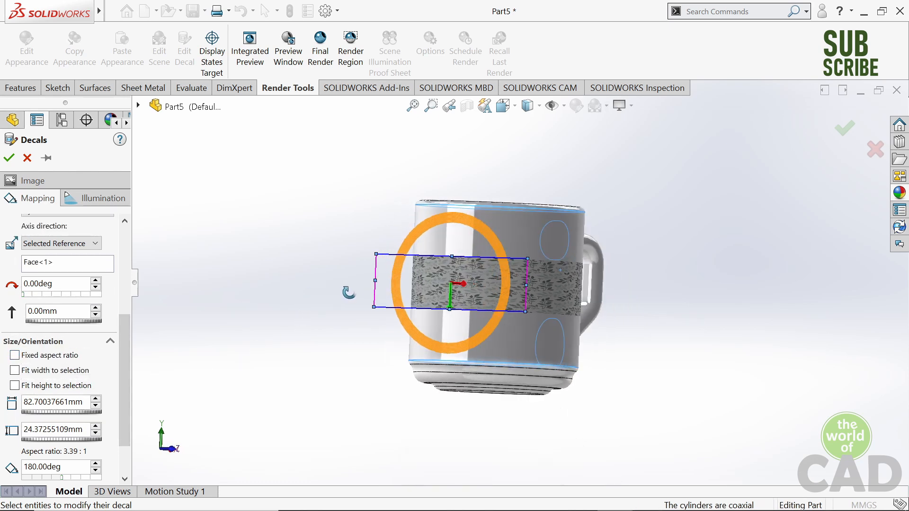
scroll(511, 280, down, 5)
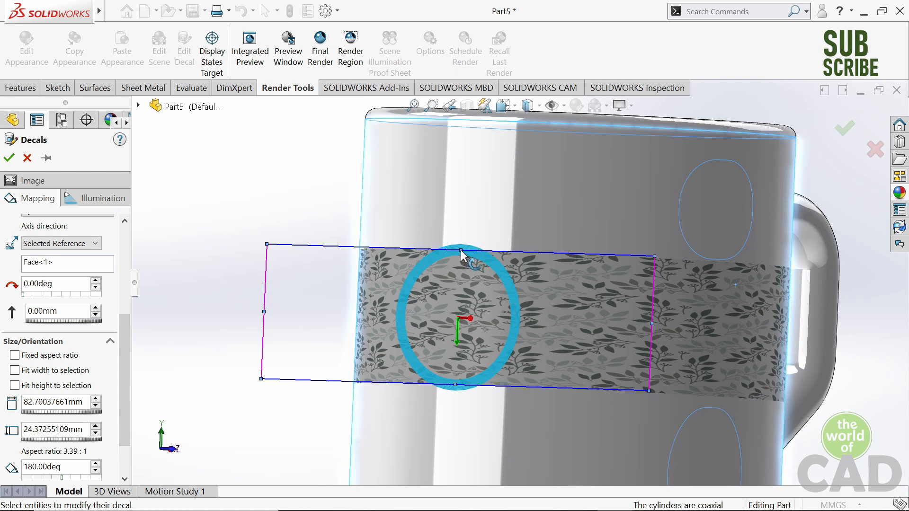
scroll(492, 264, up, 3)
drag(478, 260, 502, 168)
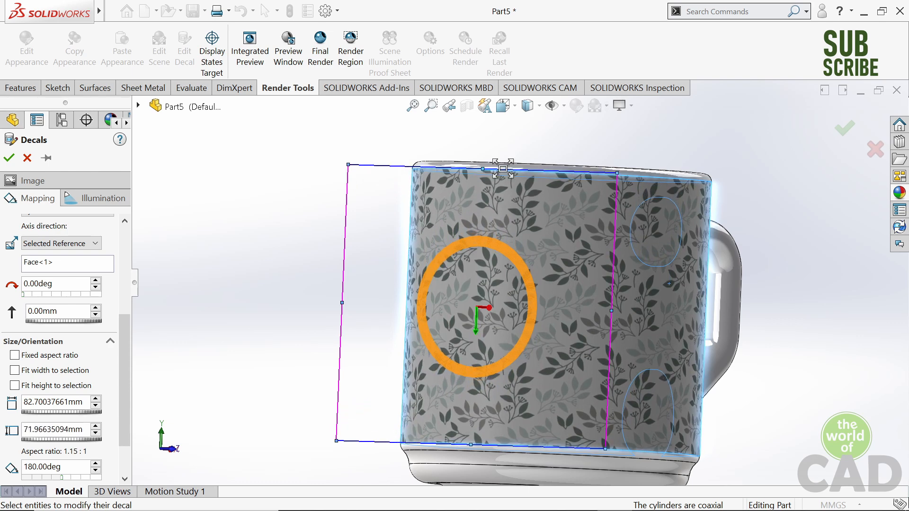
- Shift the decal slightly on the cup wall, to about 357.87° around and 0.76 mm along the axis, adjust its fit and accept it
drag(521, 230, 517, 234)
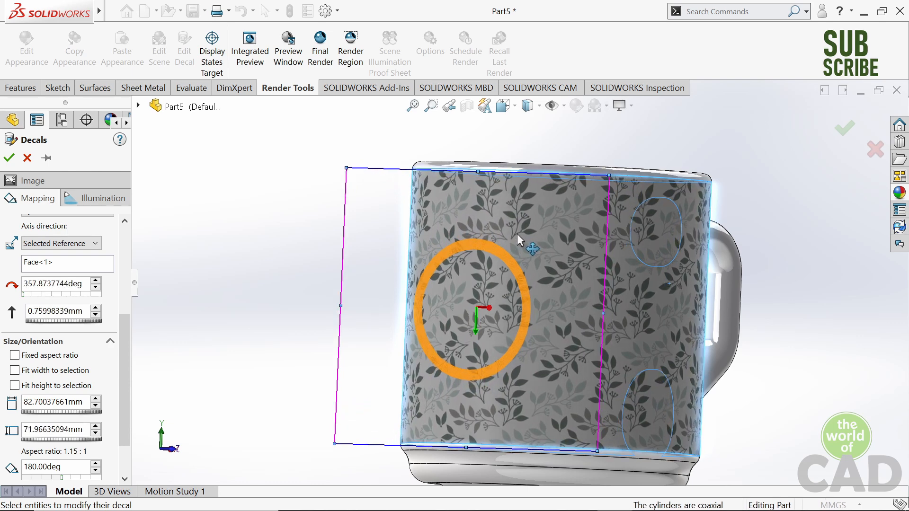
mouse_move(658, 303)
middle_down()
mouse_move(557, 316)
mouse_move(667, 318)
middle_up()
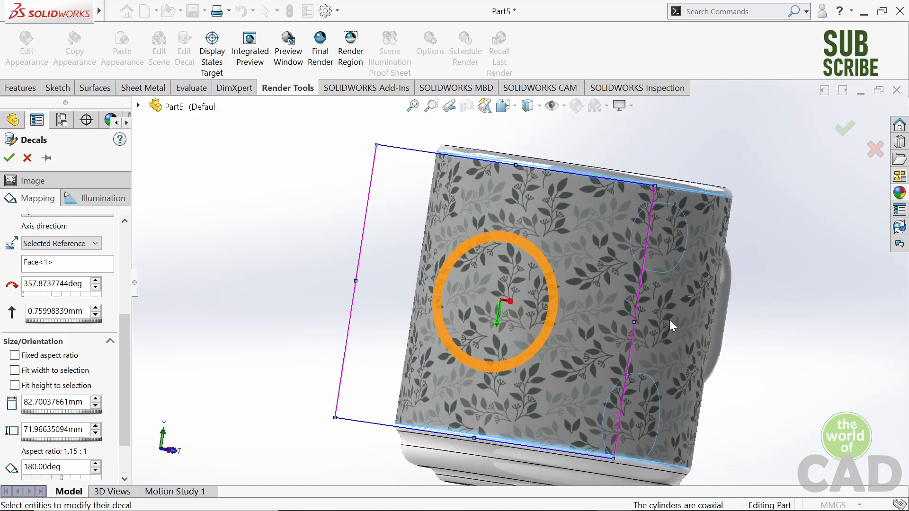
scroll(635, 275, up, 1)
drag(516, 184, 525, 180)
middle_drag(734, 288, 628, 309)
click(846, 129)
right_drag(749, 201, 807, 164)
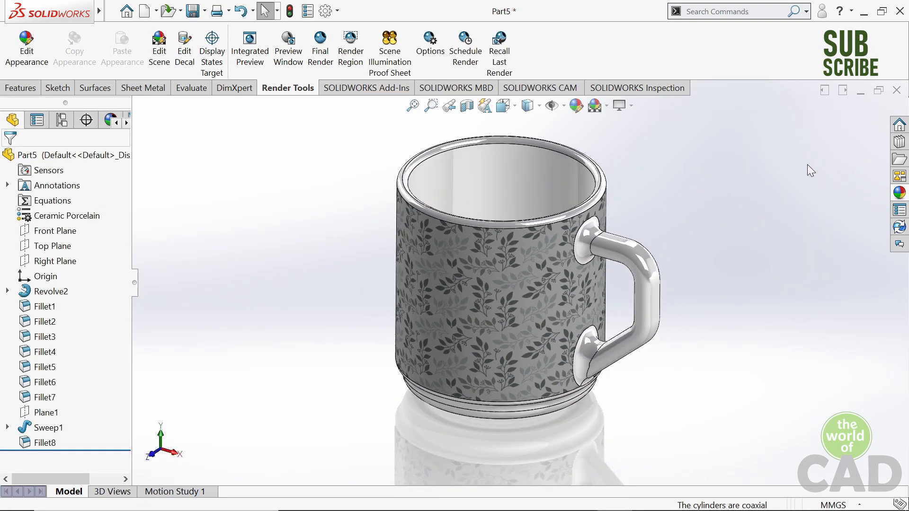